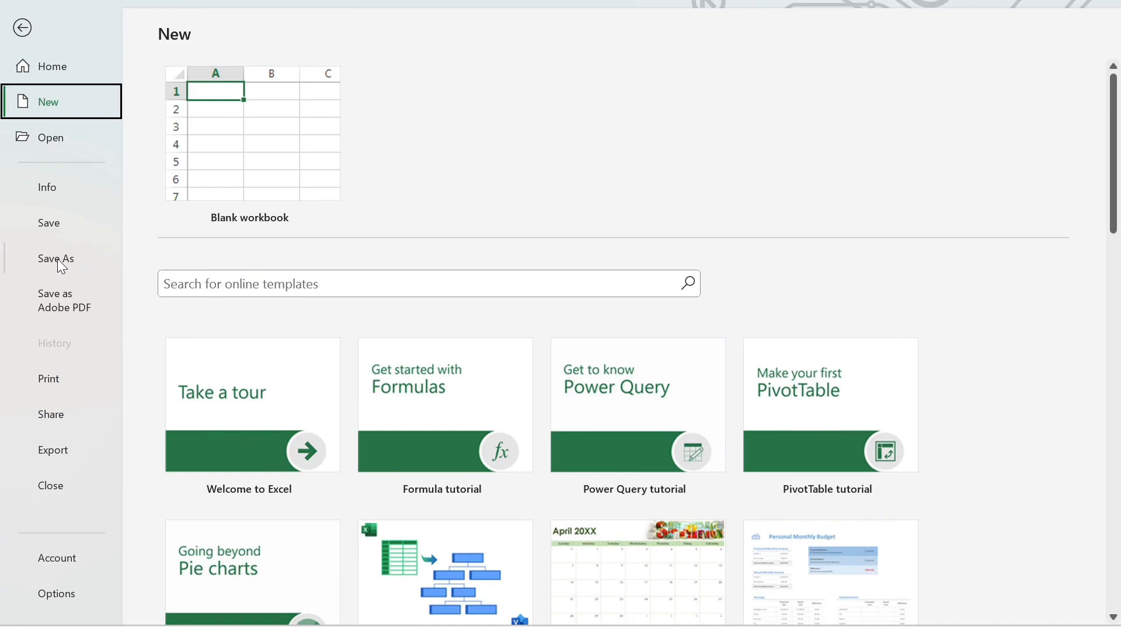
Begin saving the workbook as a new file in a browsed location, naming it Excel graph
left_click(57, 258)
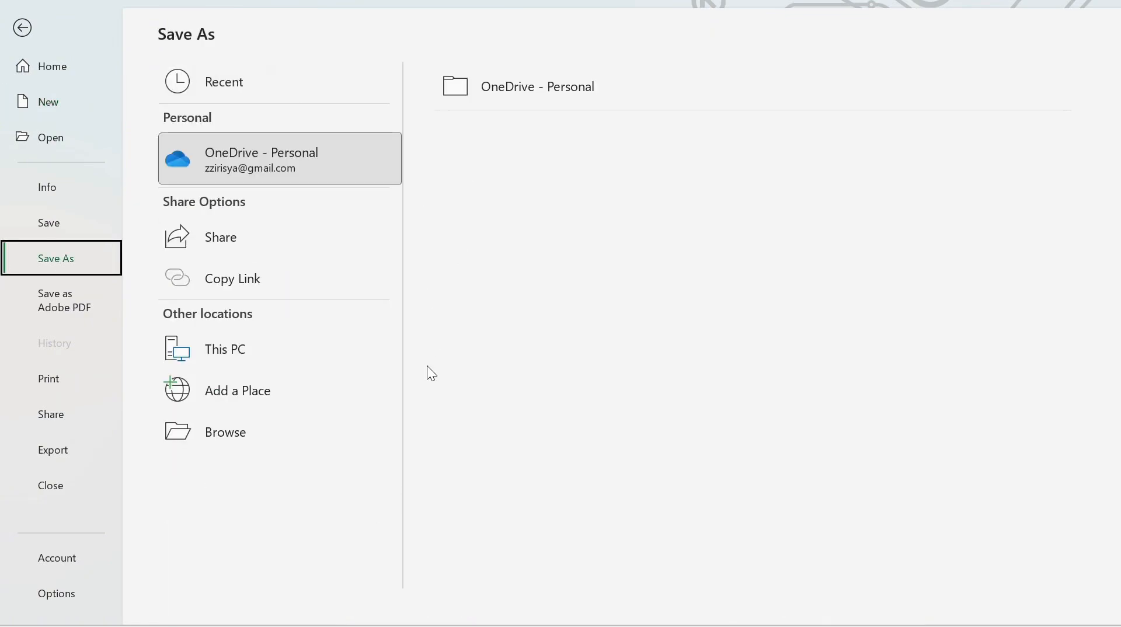
left_click(261, 443)
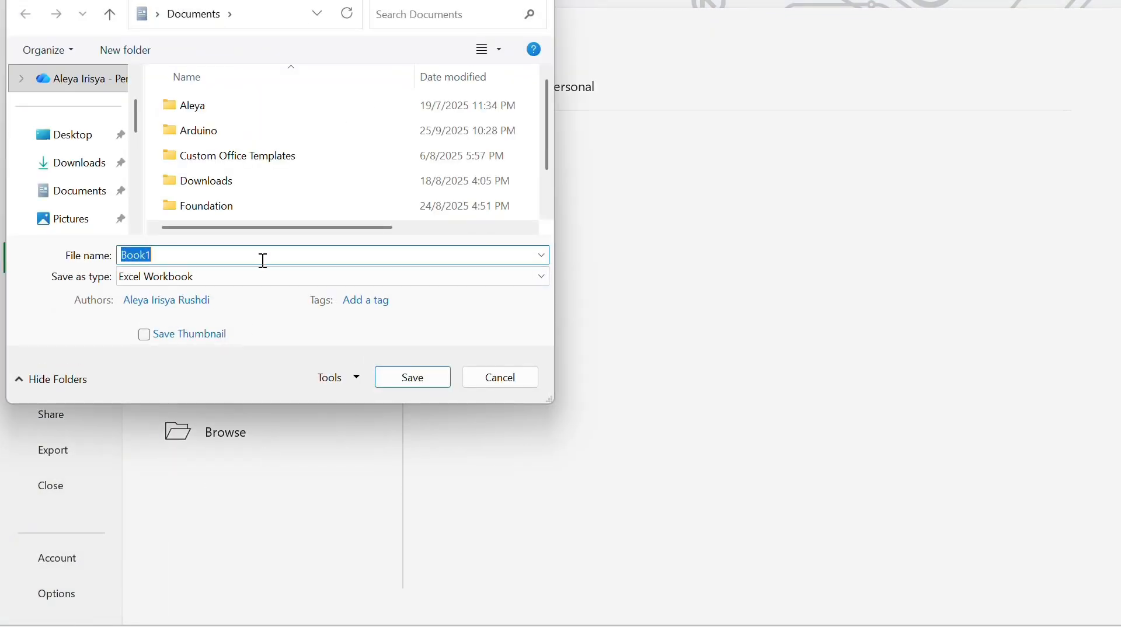
left_click(264, 261)
key("BackSpace")
key("BackSpace")
key("BackSpace")
key("BackSpace")
key("BackSpace")
type("Excel graph")
Choose the Foundation folder on New Volume (D:) as the location and save the workbook there
scroll(77, 146, "down", 1)
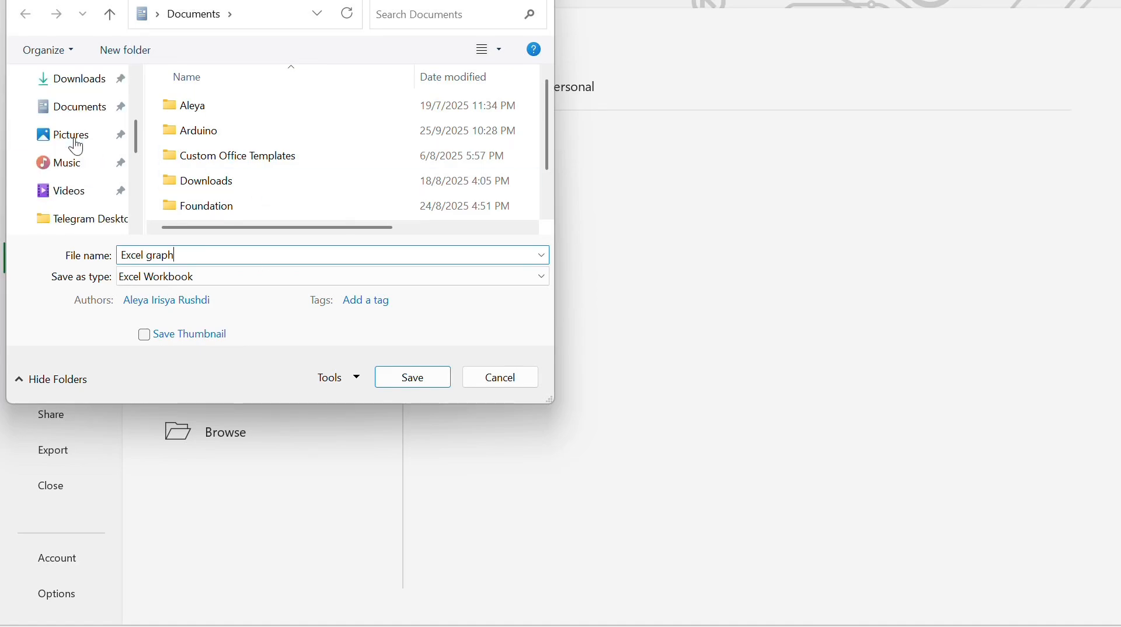
scroll(77, 146, "up", 3)
scroll(78, 155, "down", 4)
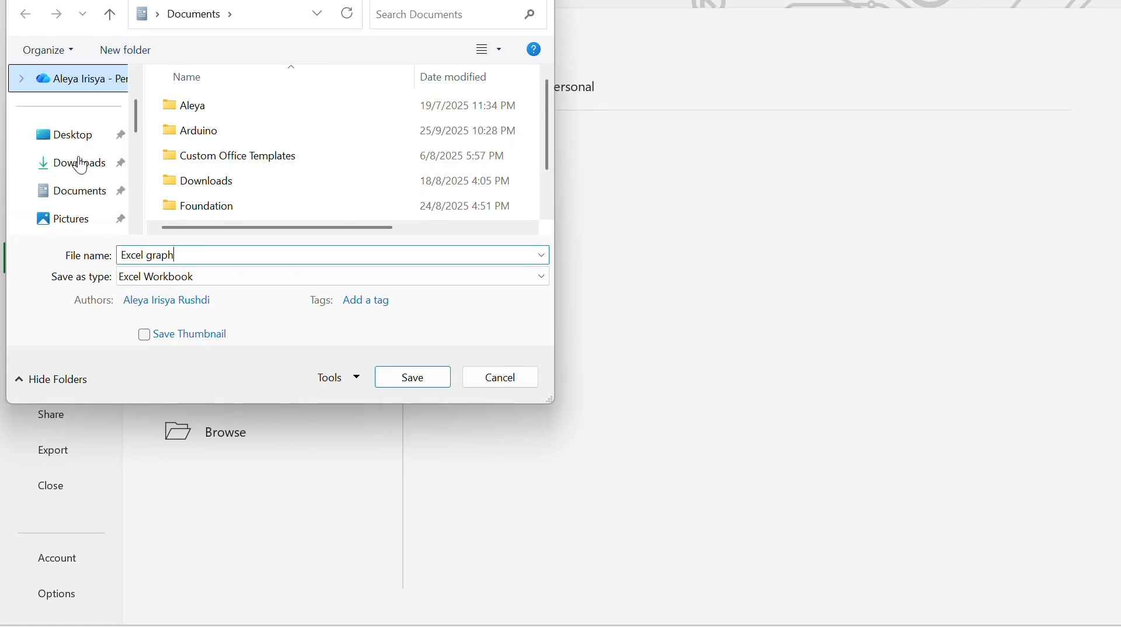
scroll(81, 164, "down", 3)
left_click(88, 106)
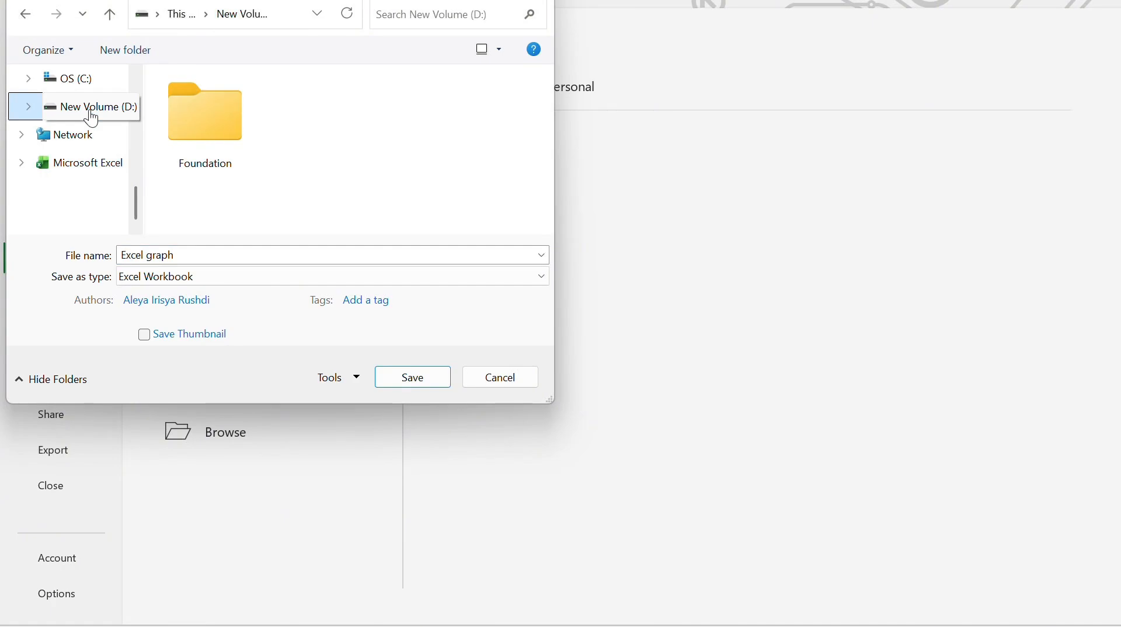
double_click(206, 108)
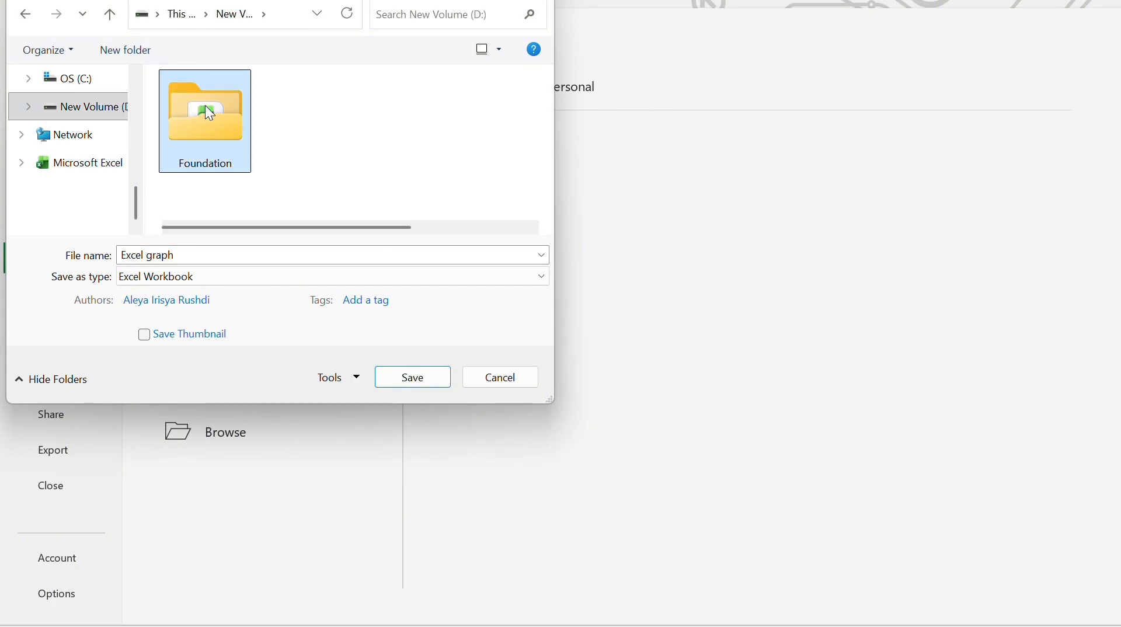
left_click(433, 383)
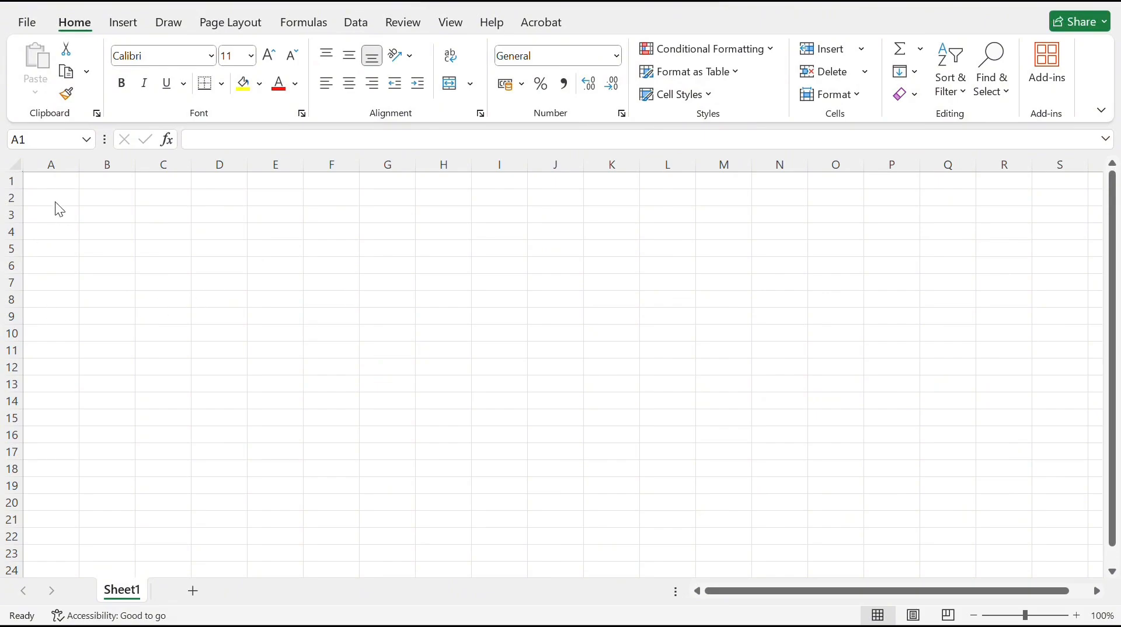
Enter the headers Item, Monday, Tuesday and Wednesday in cells A1 to D1
left_click(60, 182)
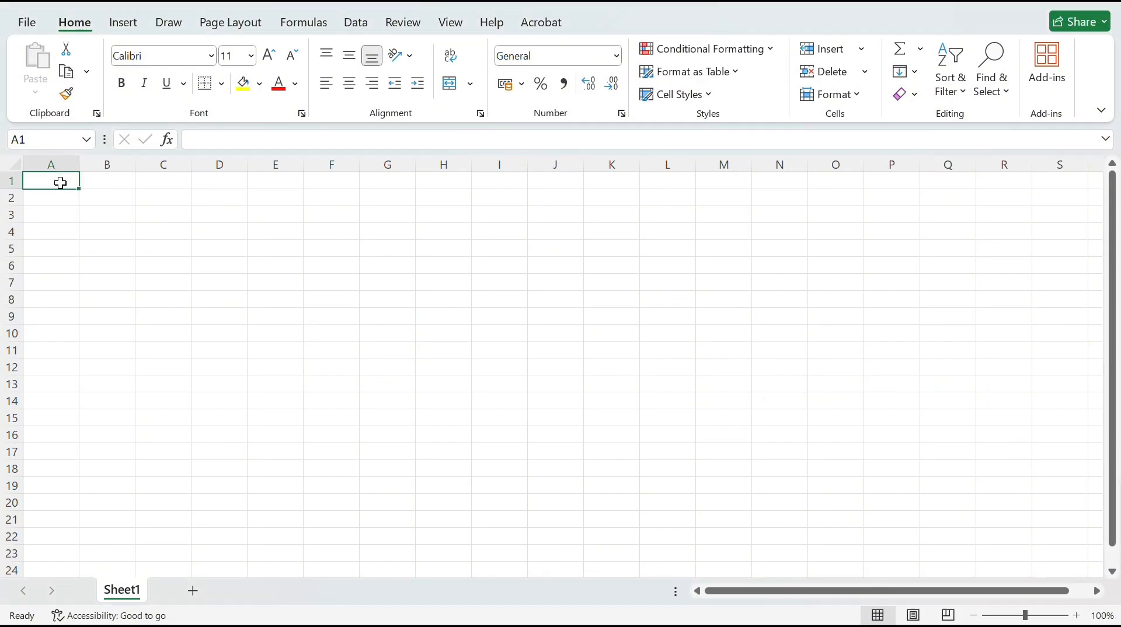
type("Item")
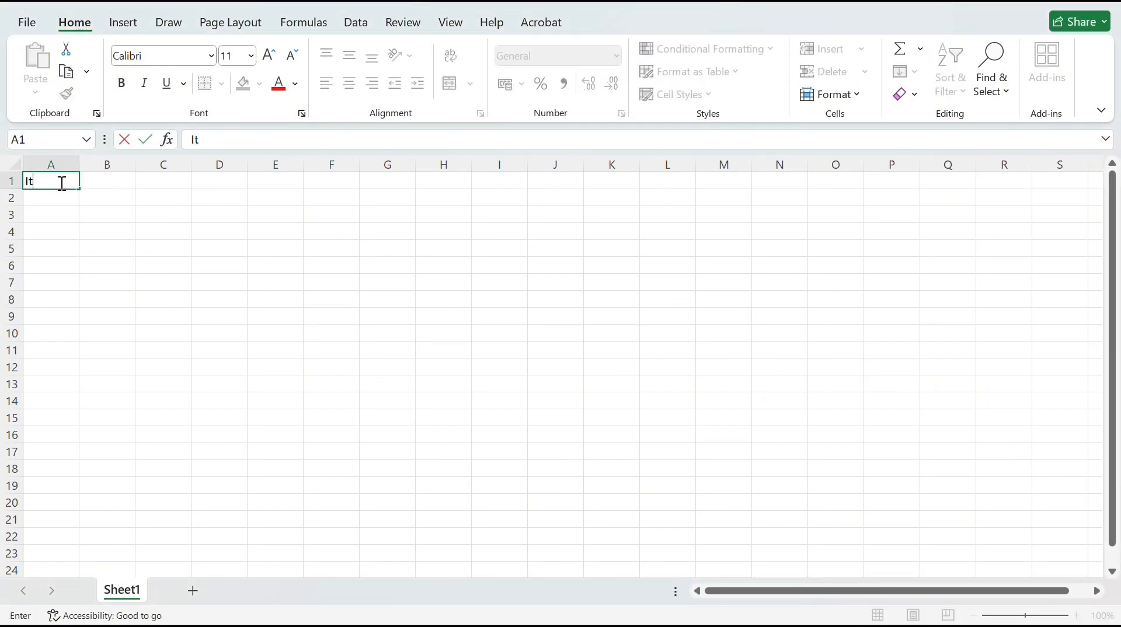
left_click(105, 185)
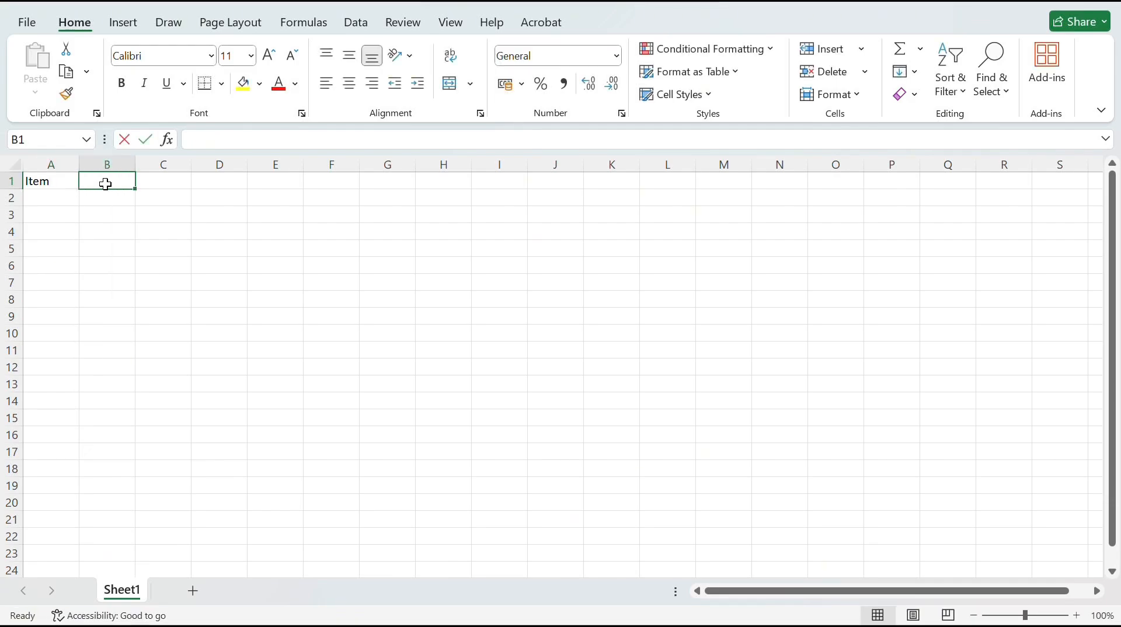
type("Monday")
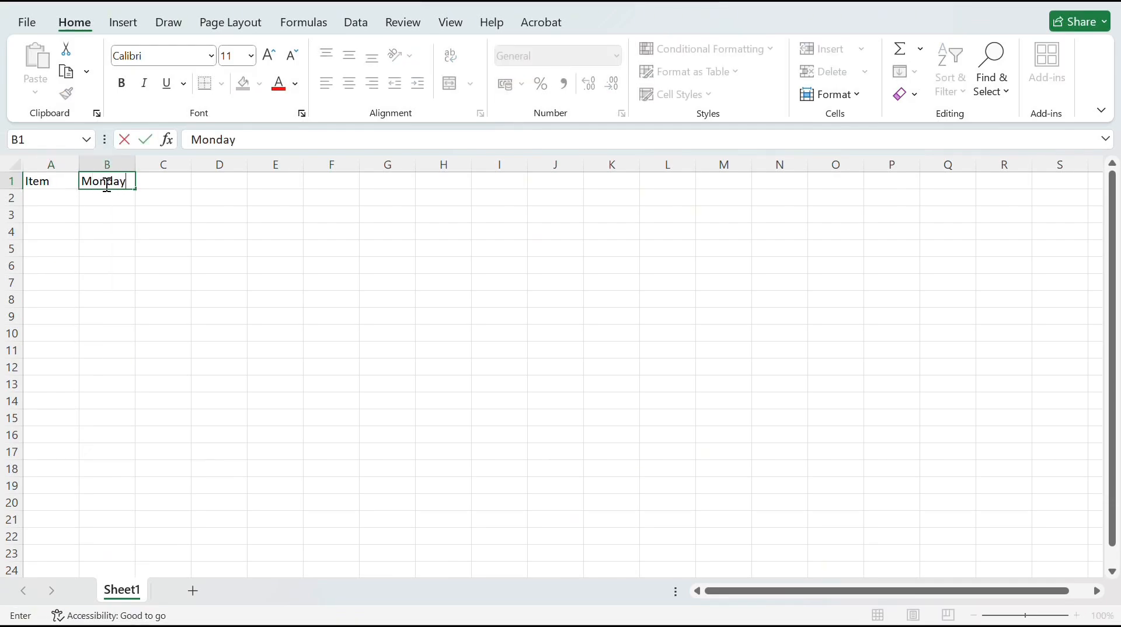
left_click(164, 181)
type("Tuesday")
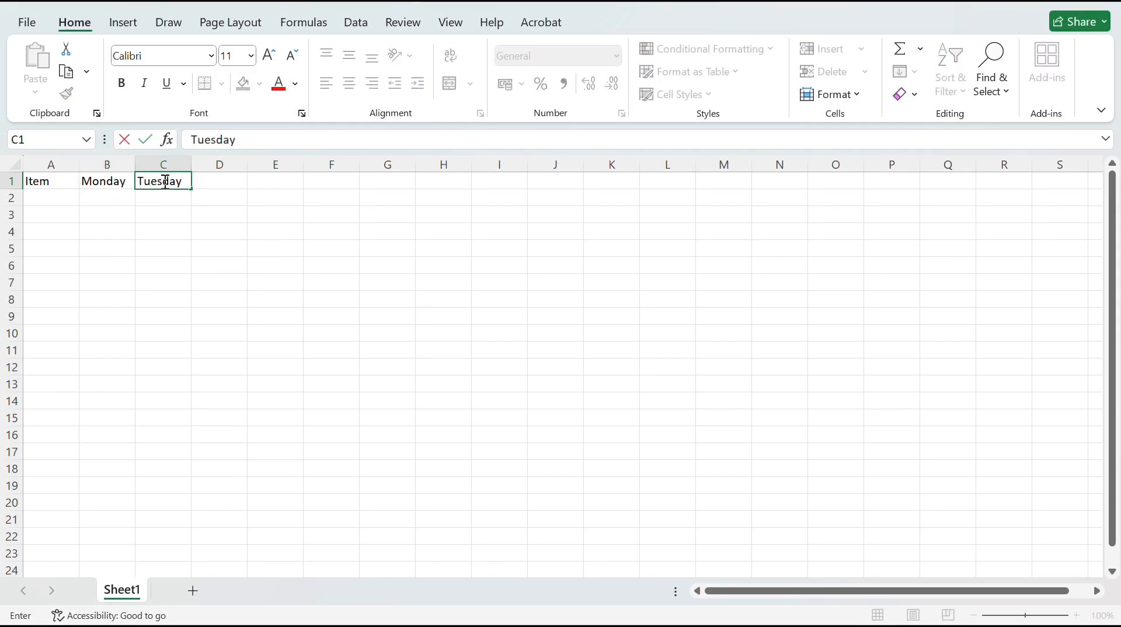
left_click(217, 179)
type("We")
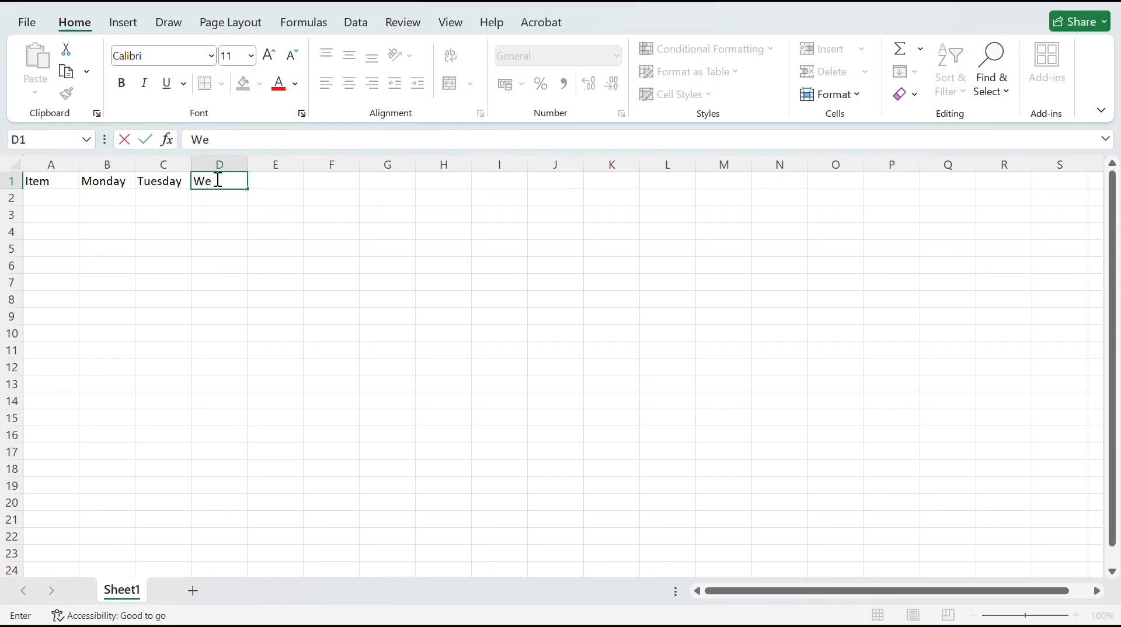
type("dnesday")
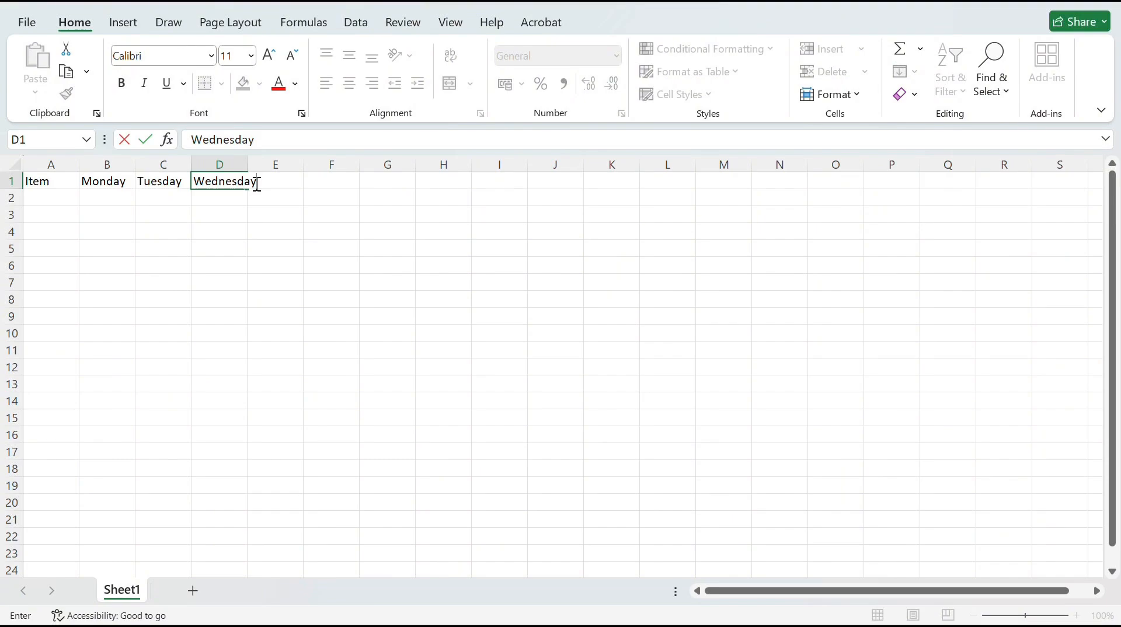
Widen column D so the Wednesday header fits inside its cell
left_click_drag(274, 199, 275, 187)
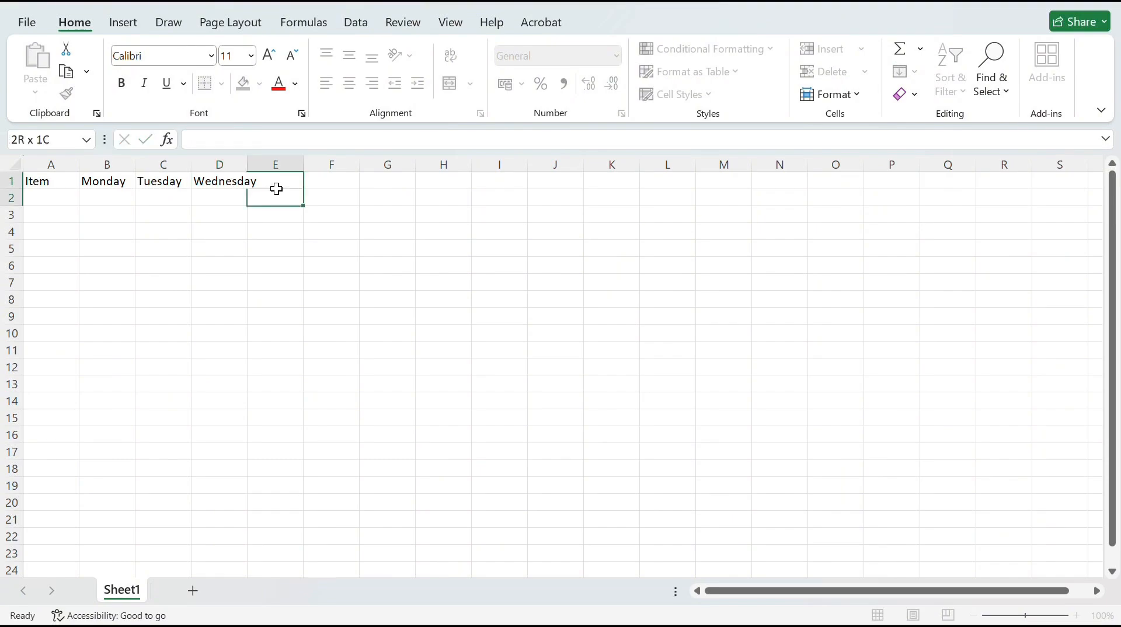
left_click(229, 186)
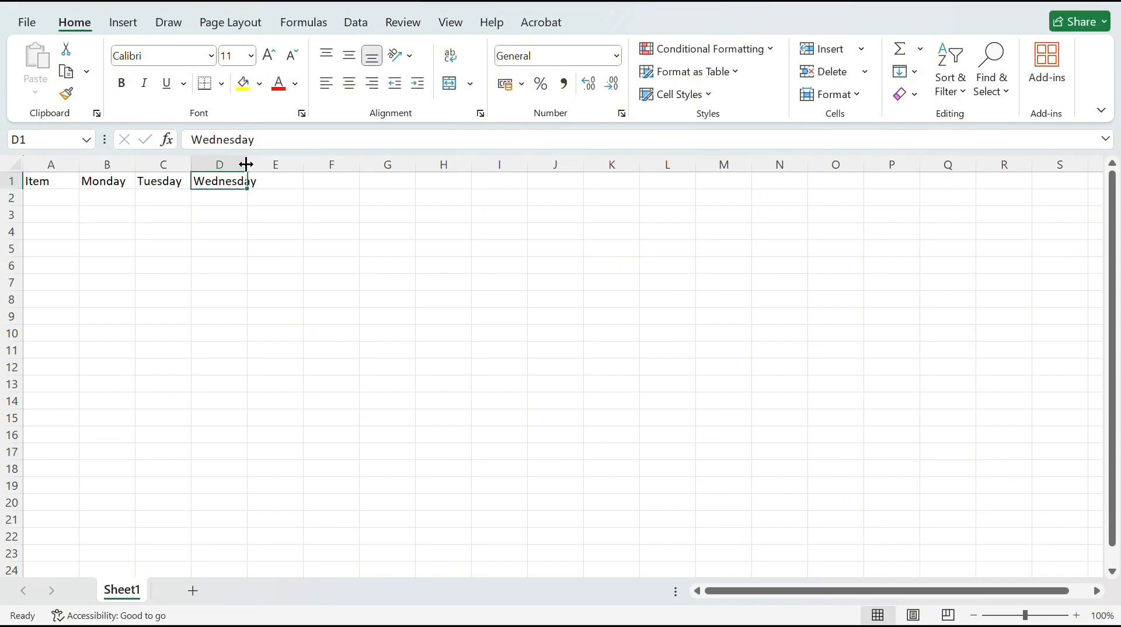
left_click_drag(246, 164, 261, 165)
Add the headers Thursday and Friday in cells E1 and F1
left_click(278, 185)
type("Thursday")
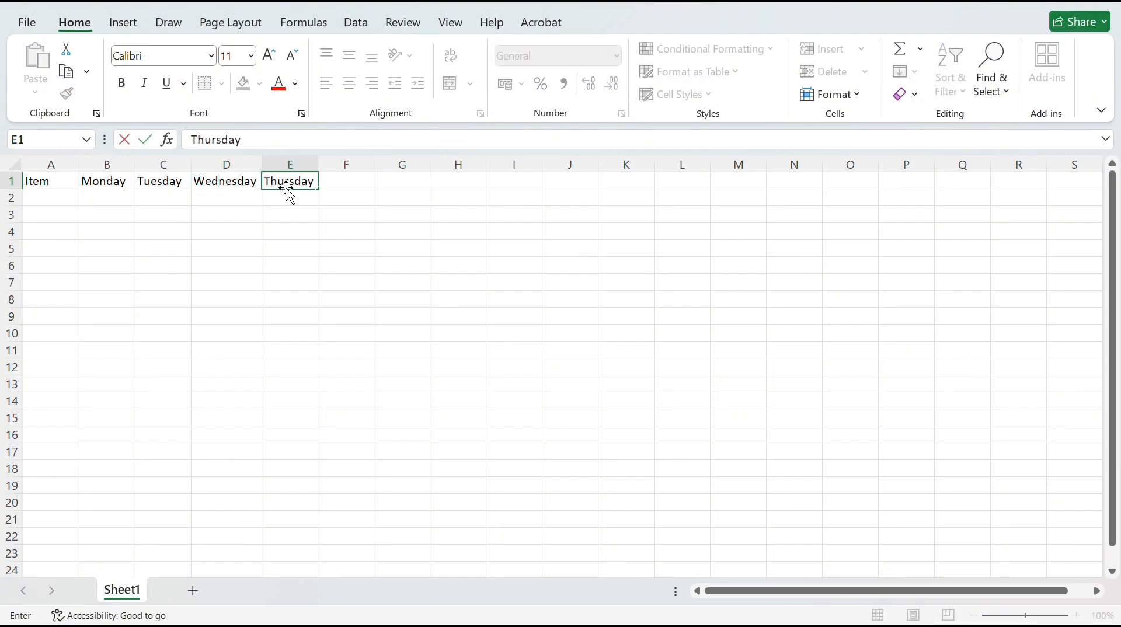
left_click(341, 183)
type("Friday")
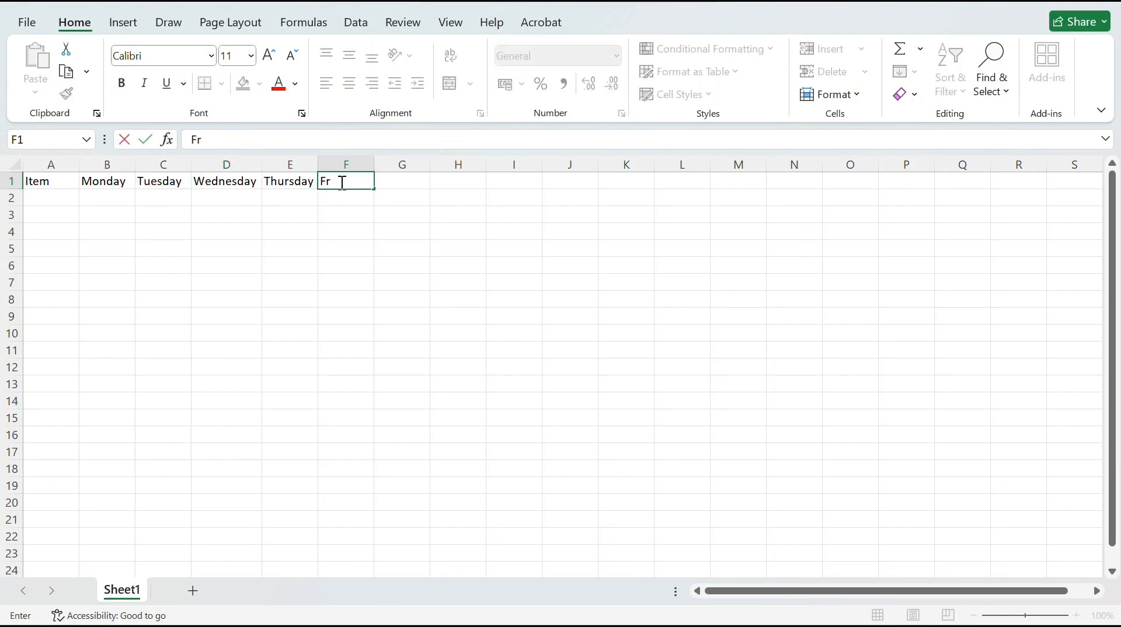
left_click(69, 201)
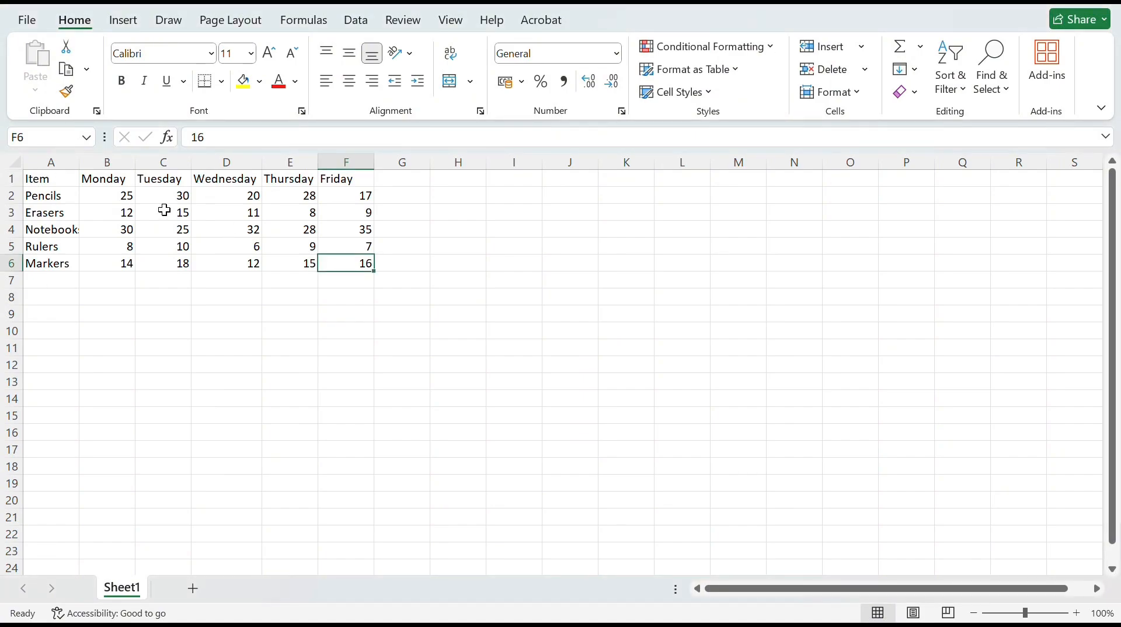
Make the header row from Item to Friday (A1:F1) bold
left_click(56, 183)
double_click(146, 294)
left_click(55, 178)
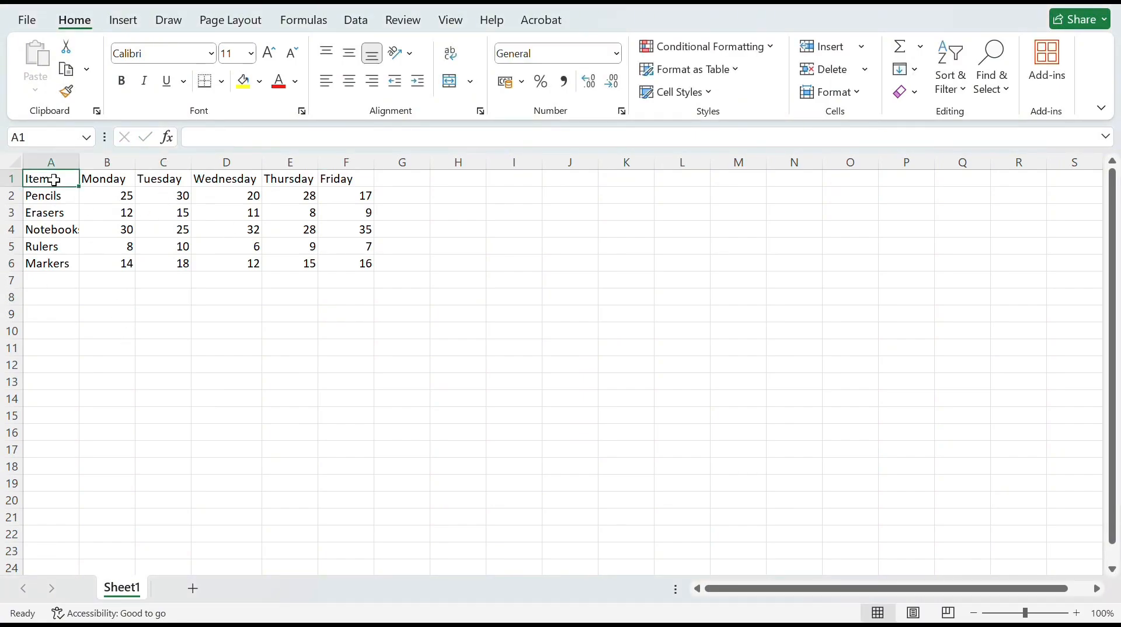
left_click_drag(59, 181, 333, 177)
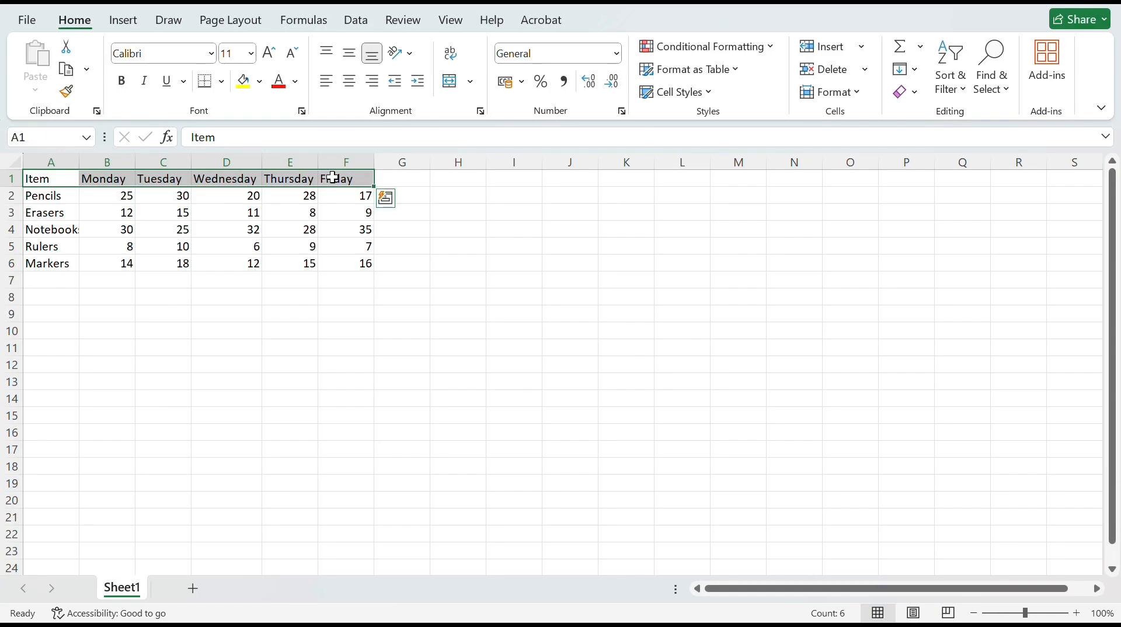
right_click(334, 178)
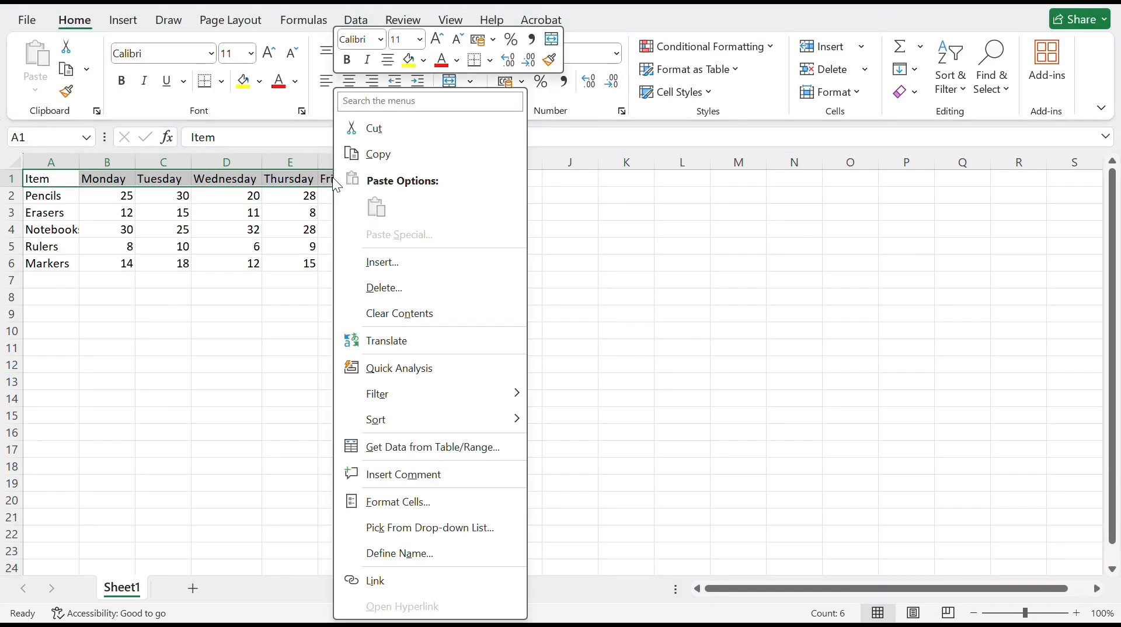
left_click(347, 59)
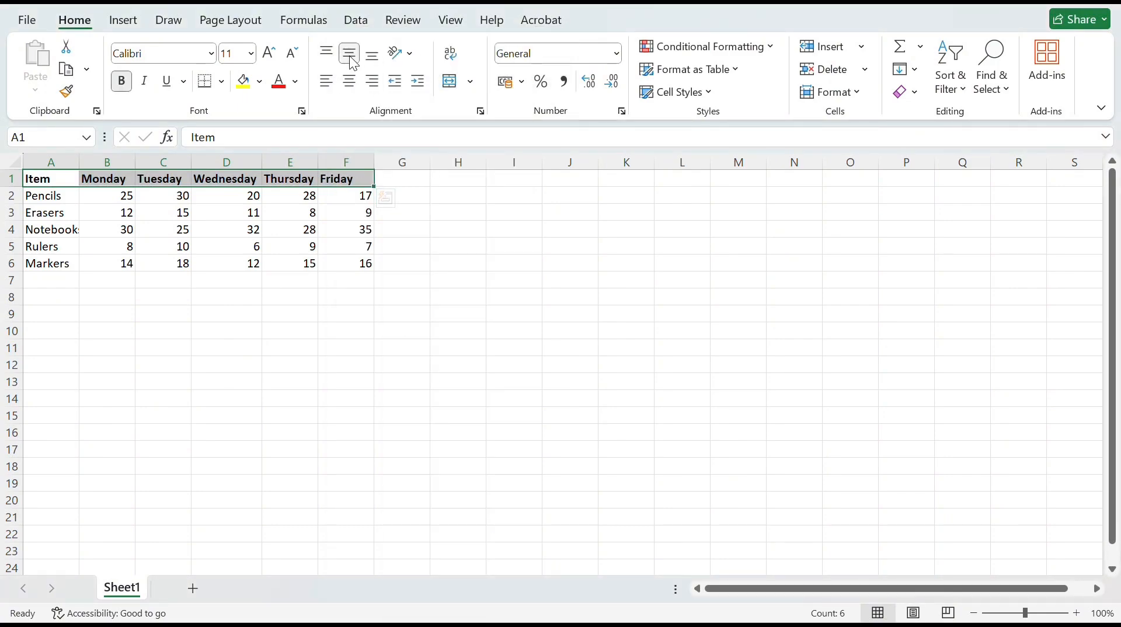
left_click(328, 327)
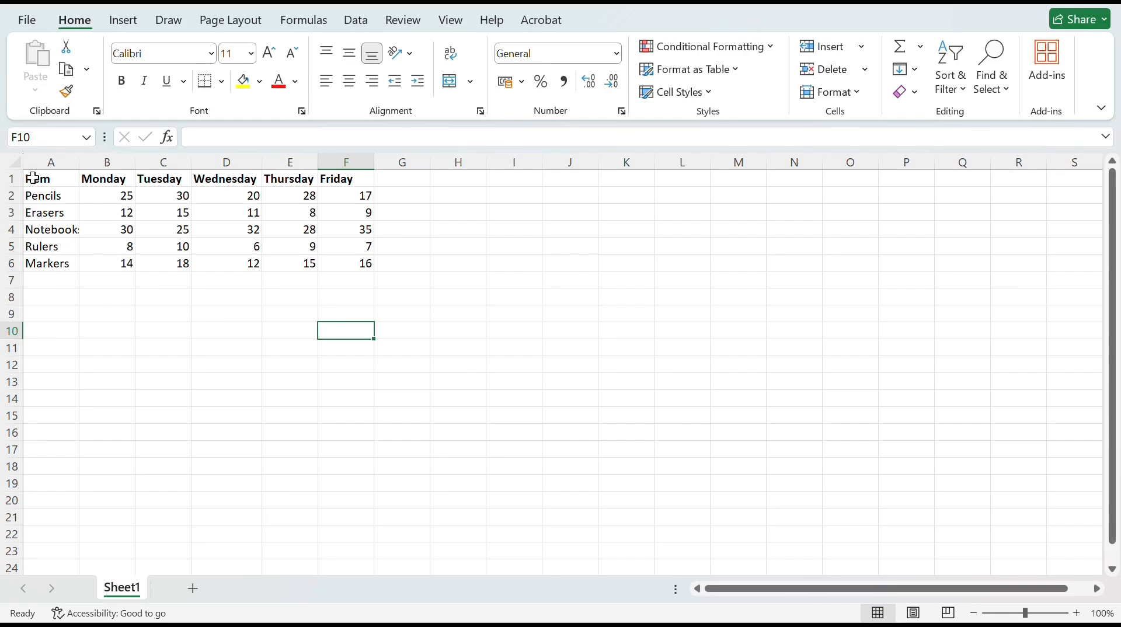
Apply All Borders to the whole data table, A1:F6
left_click_drag(33, 178, 349, 264)
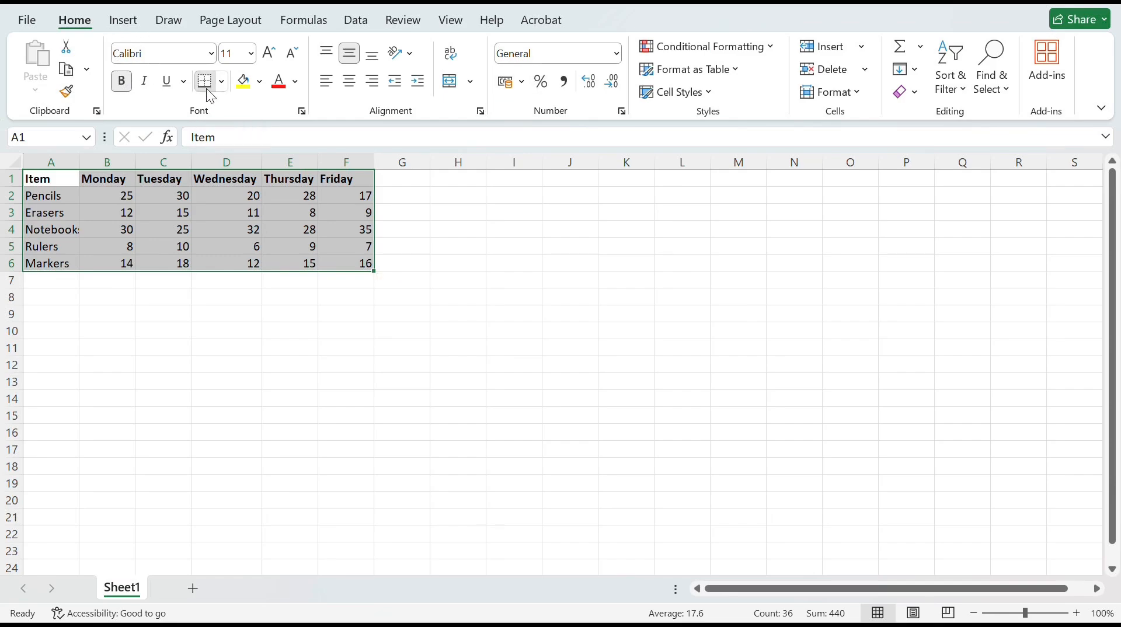
left_click(220, 84)
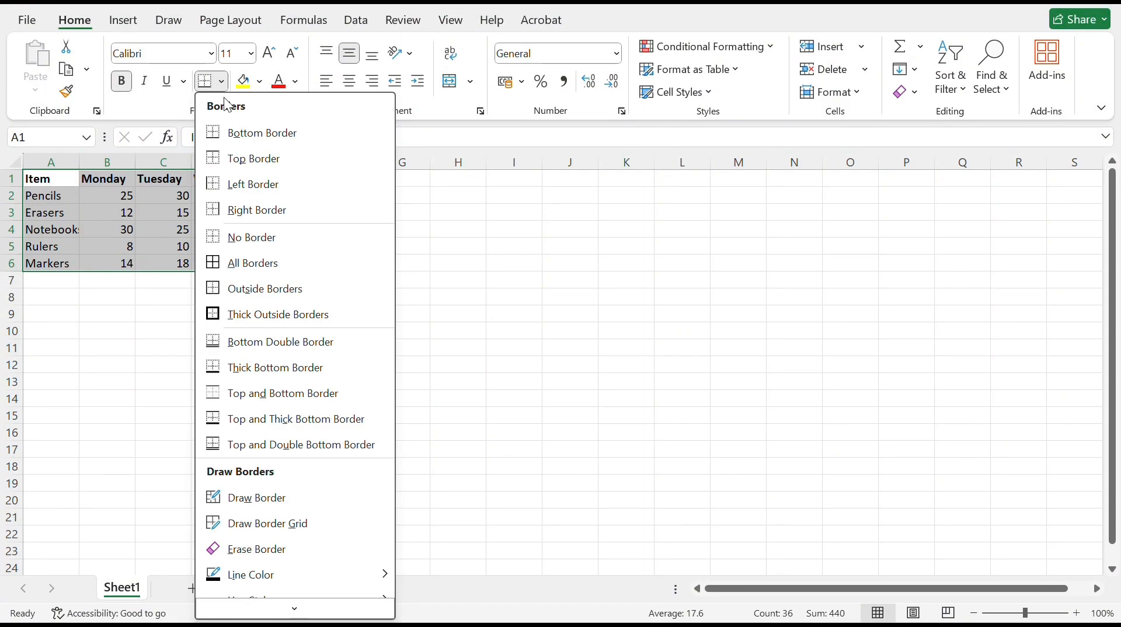
left_click(243, 263)
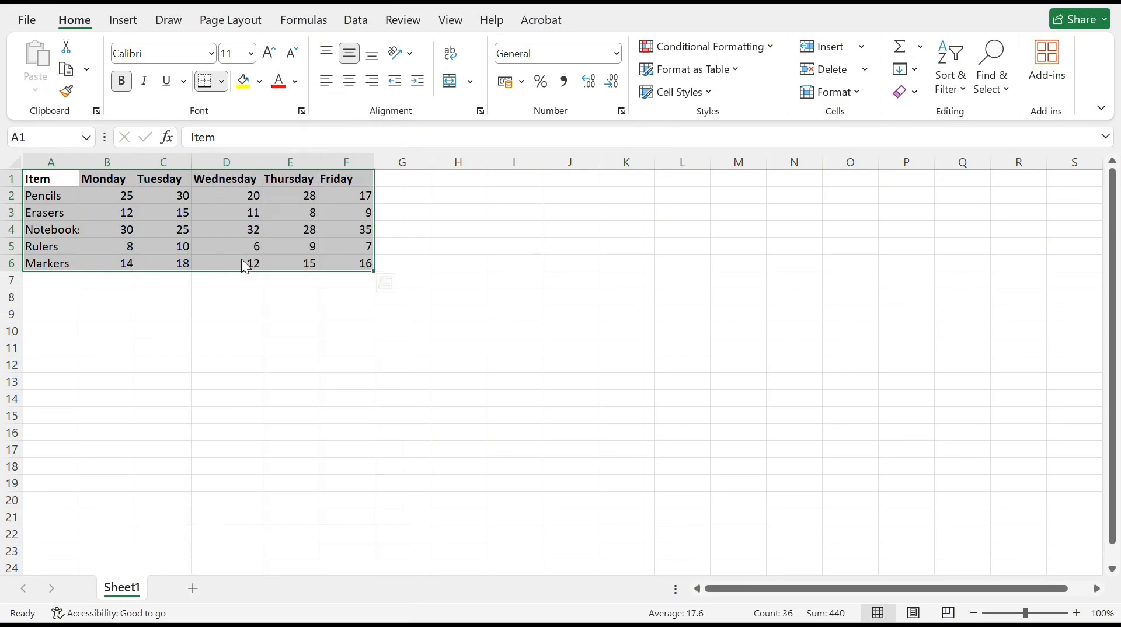
left_click(362, 291)
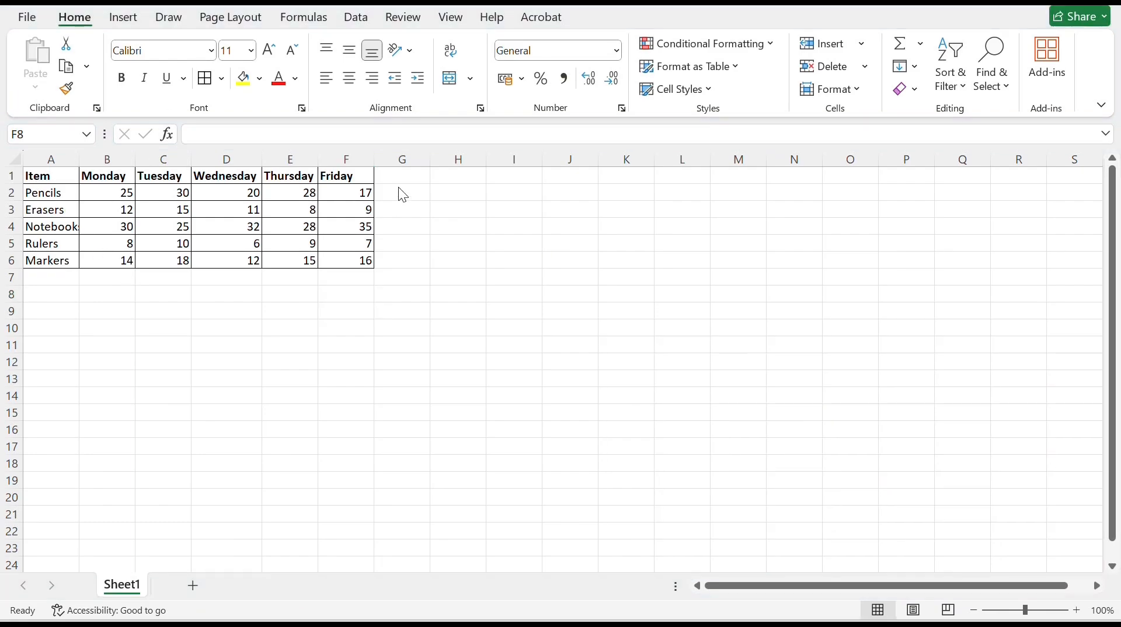
Add a Total Sold header in cell G1, beside the Friday column
left_click(410, 180)
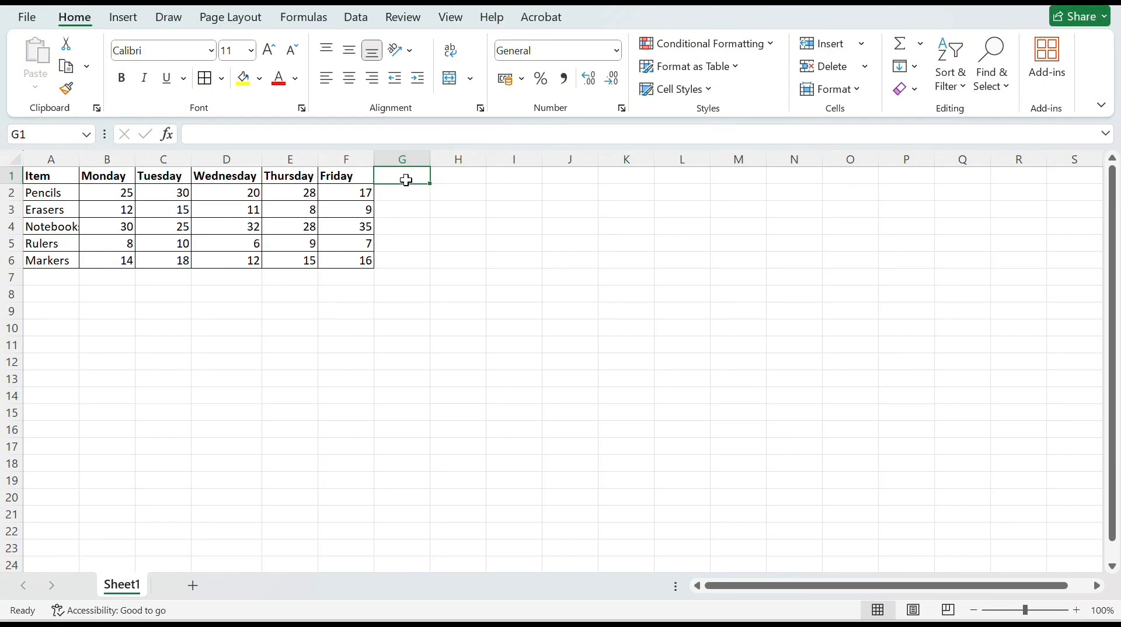
type("Total Sold")
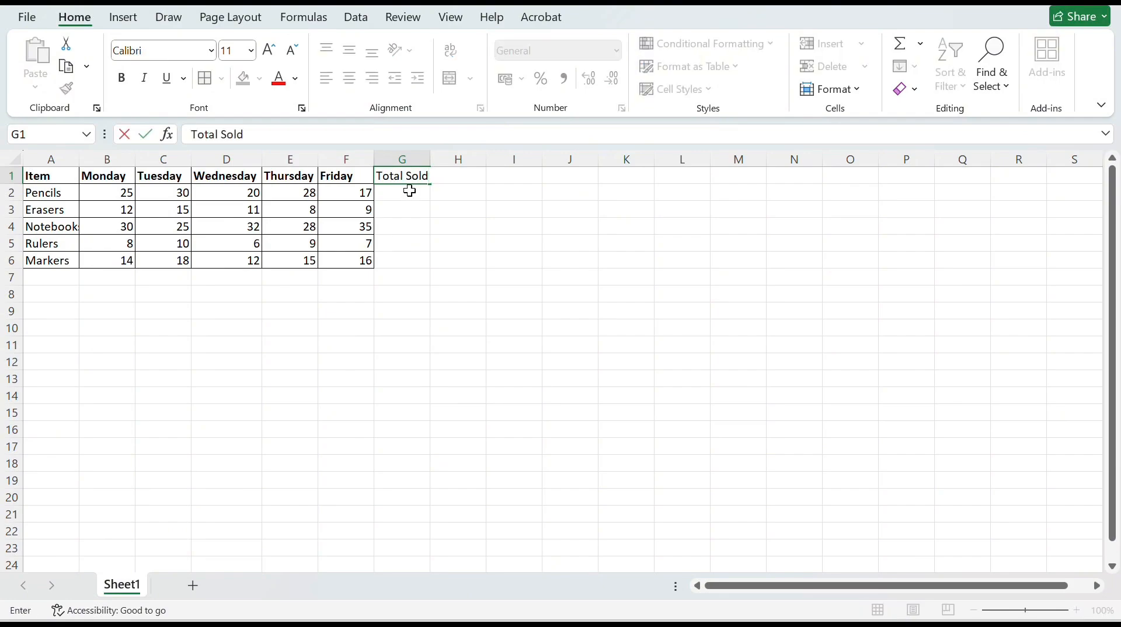
key("Return")
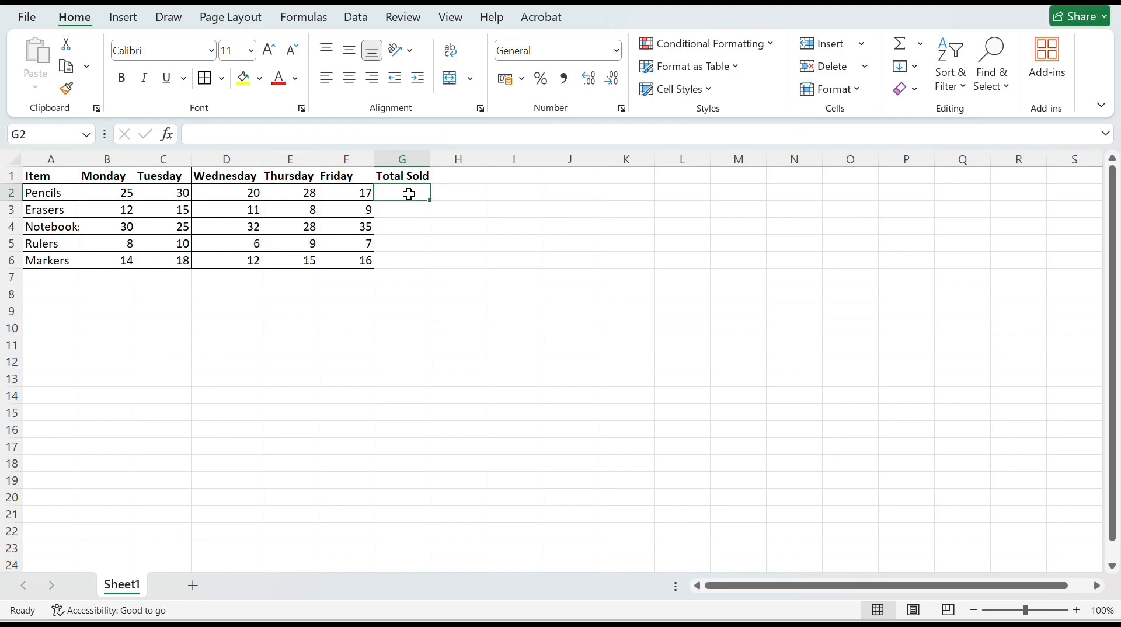
Calculate the Pencils total in cell G2 with the formula =SUM(B2:F2)
double_click(408, 194)
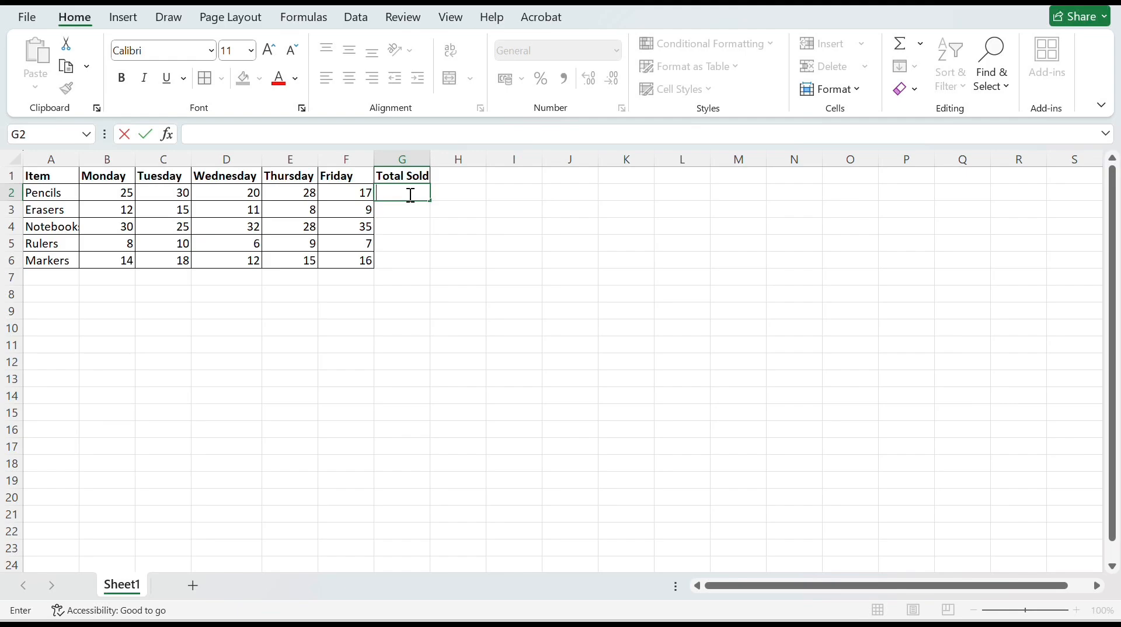
type("=")
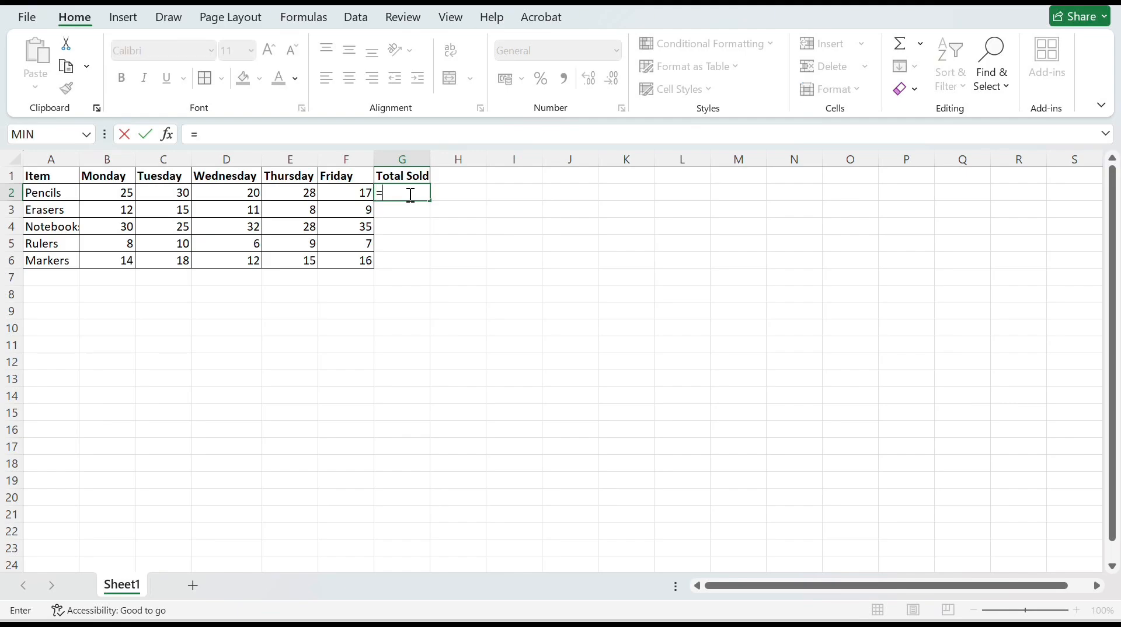
type("SUM")
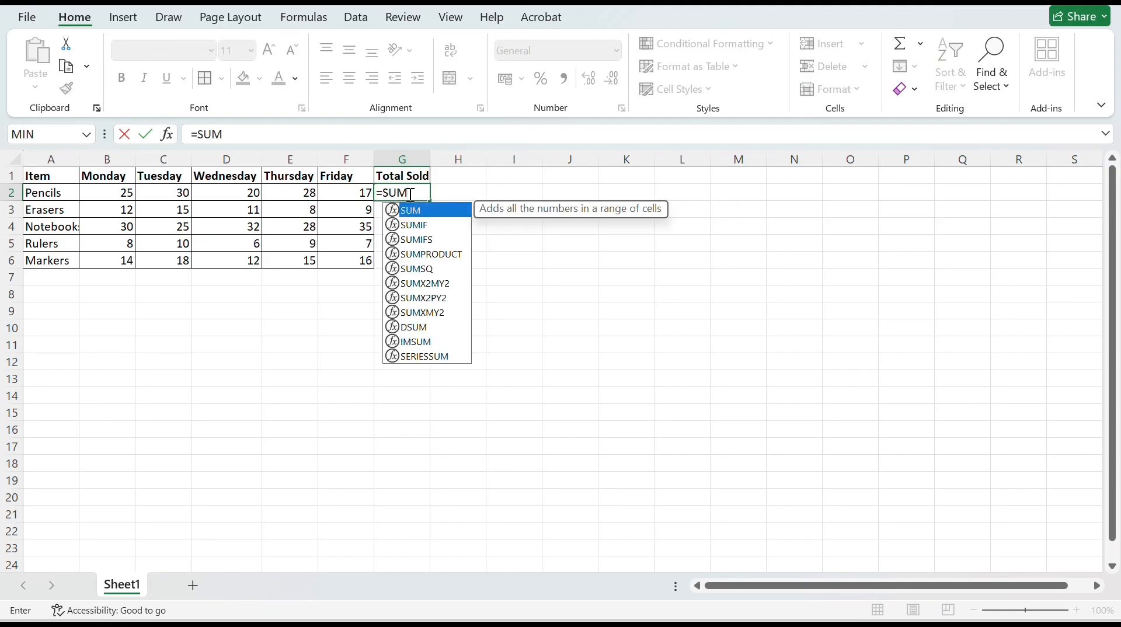
type("(B2")
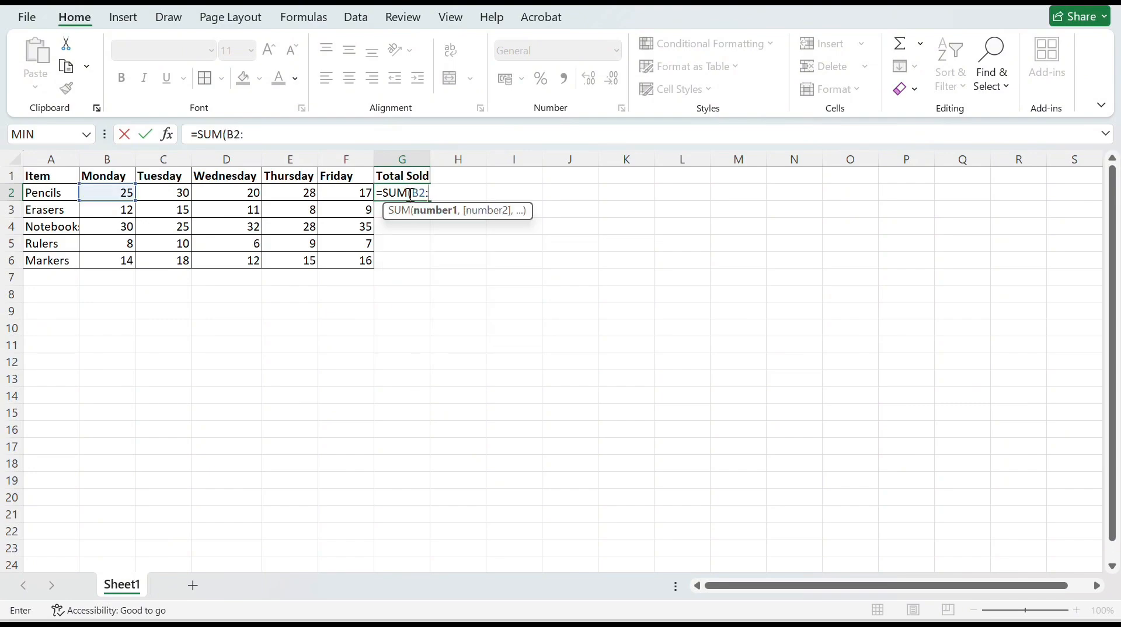
type(":F2")
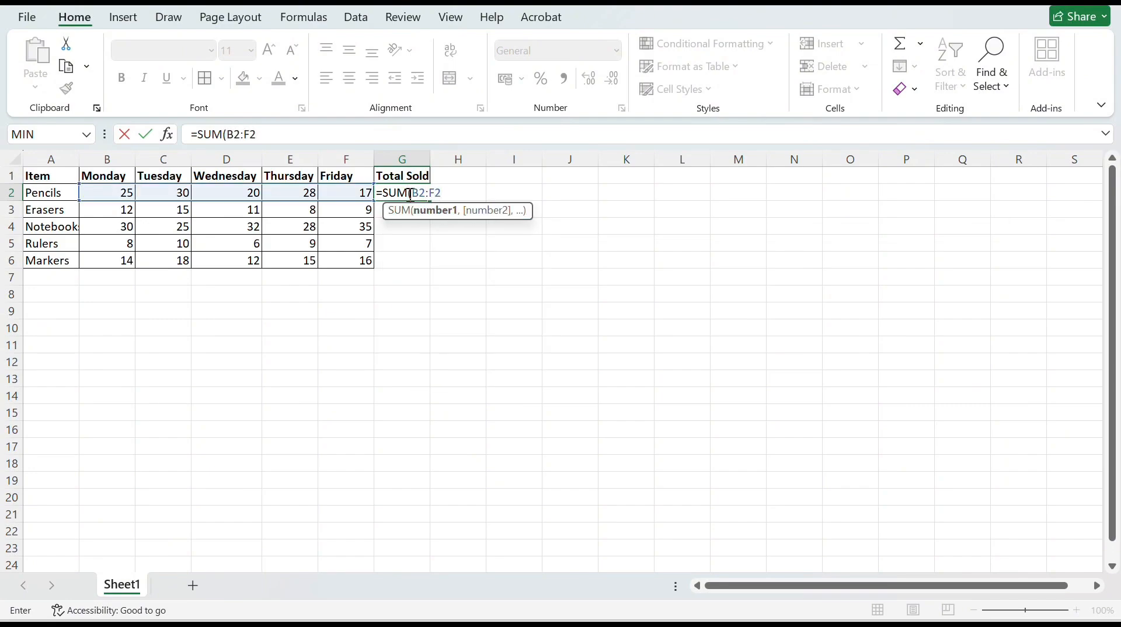
type(")")
key("Return")
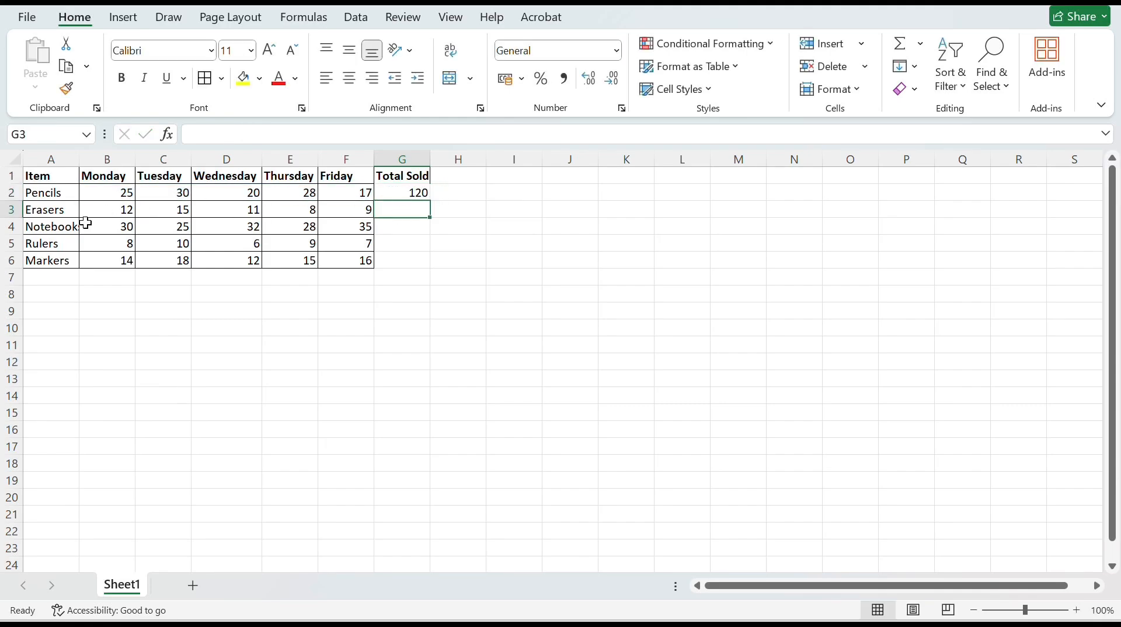
Fill the total formula from G2 down through G6 and check the copied formulas for the other items
left_click(391, 194)
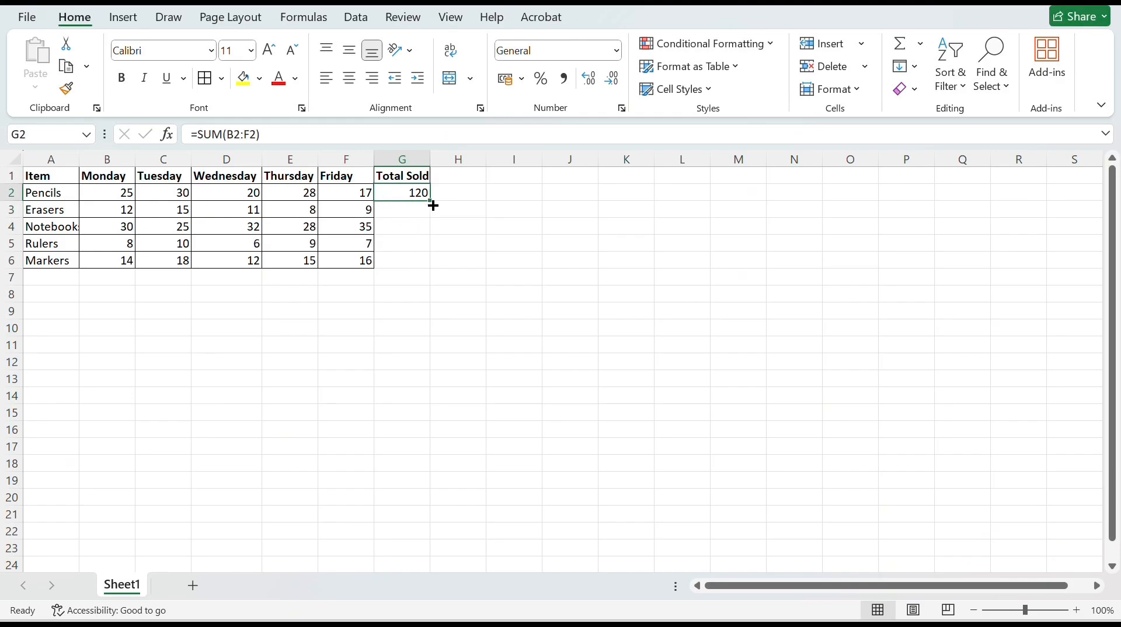
left_click_drag(430, 202, 432, 266)
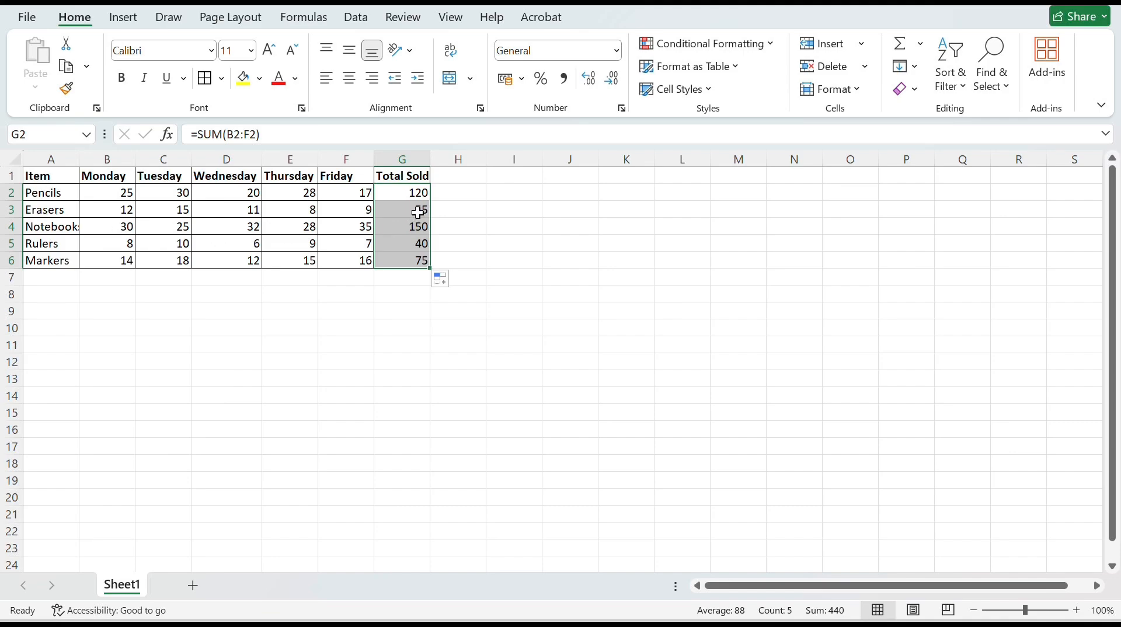
left_click(398, 200)
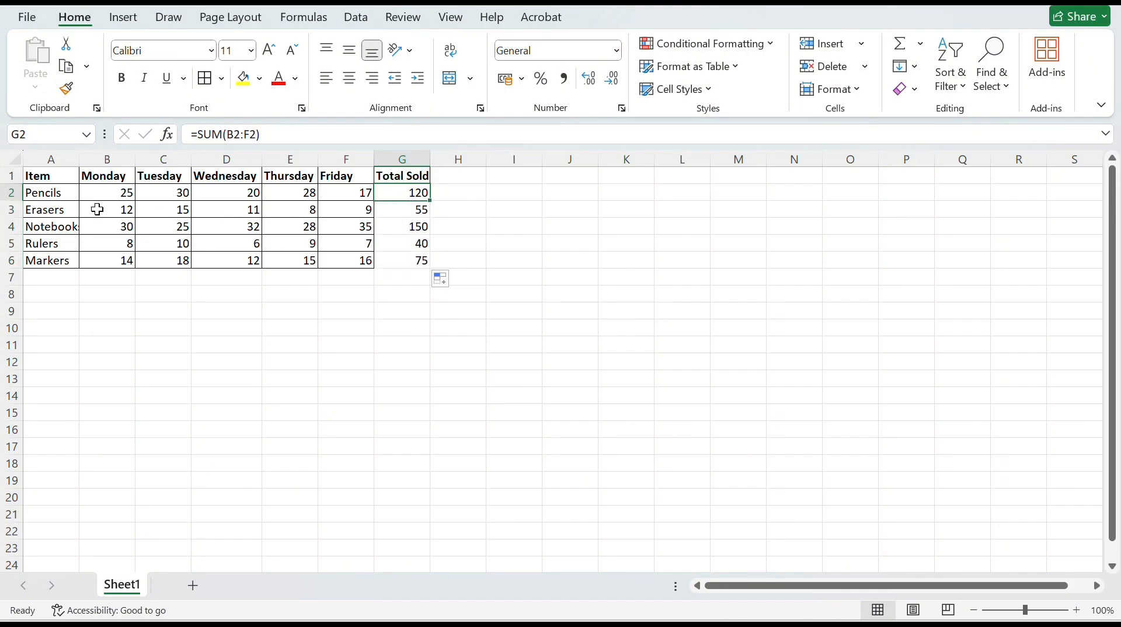
left_click(396, 211)
left_click_drag(100, 210, 351, 212)
left_click(414, 227)
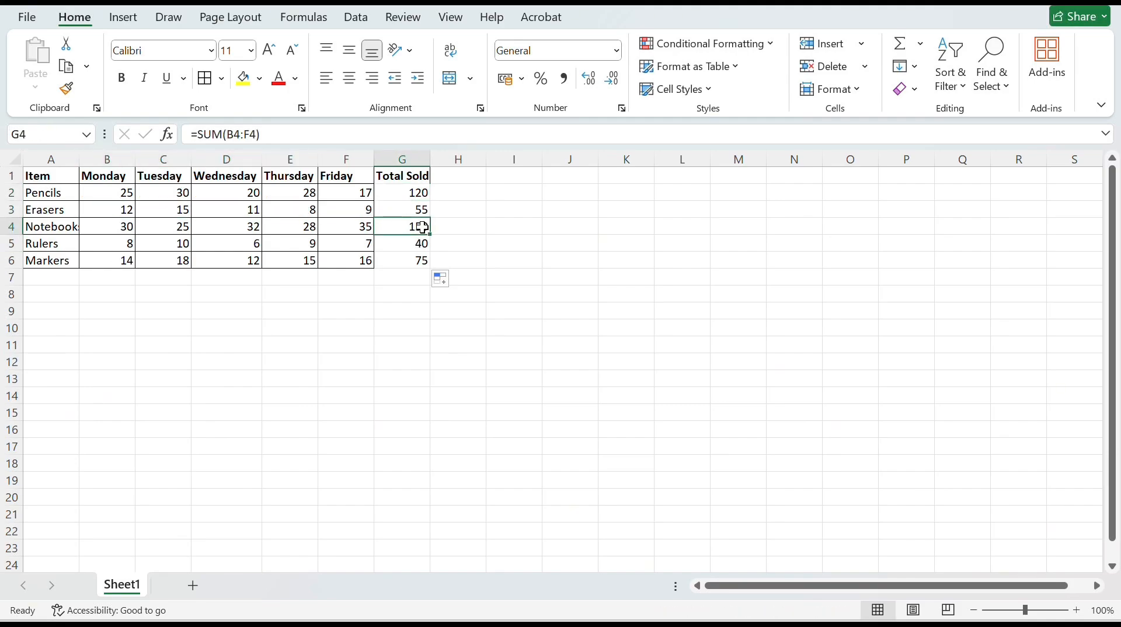
left_click(398, 242)
left_click(400, 263)
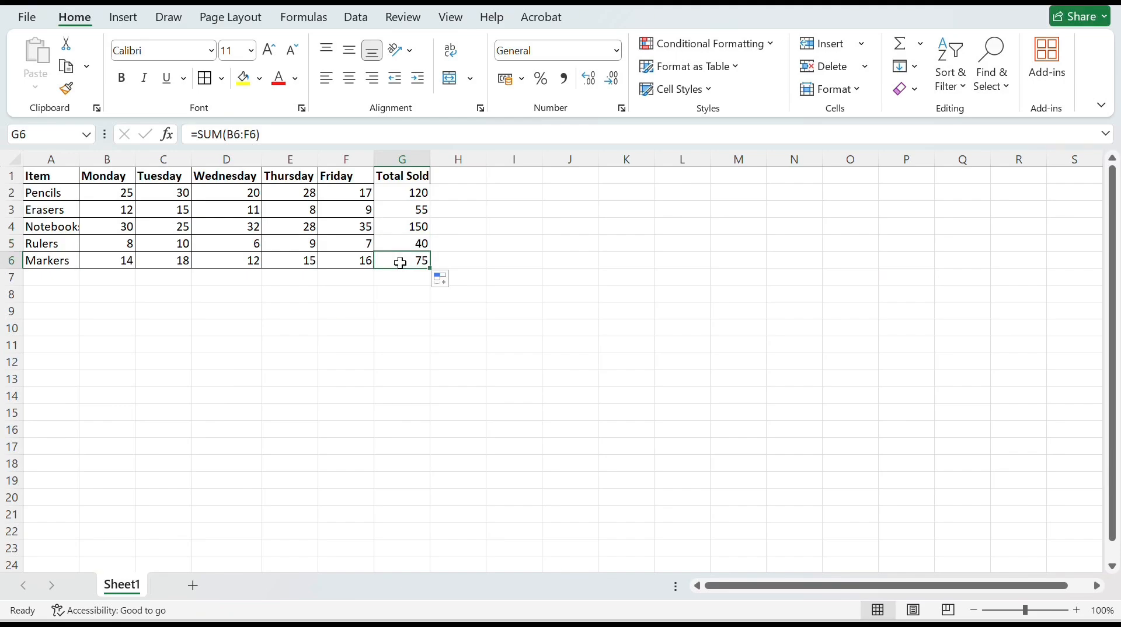
Apply All Borders to the Total Sold column, G1:G6
left_click_drag(401, 174, 415, 262)
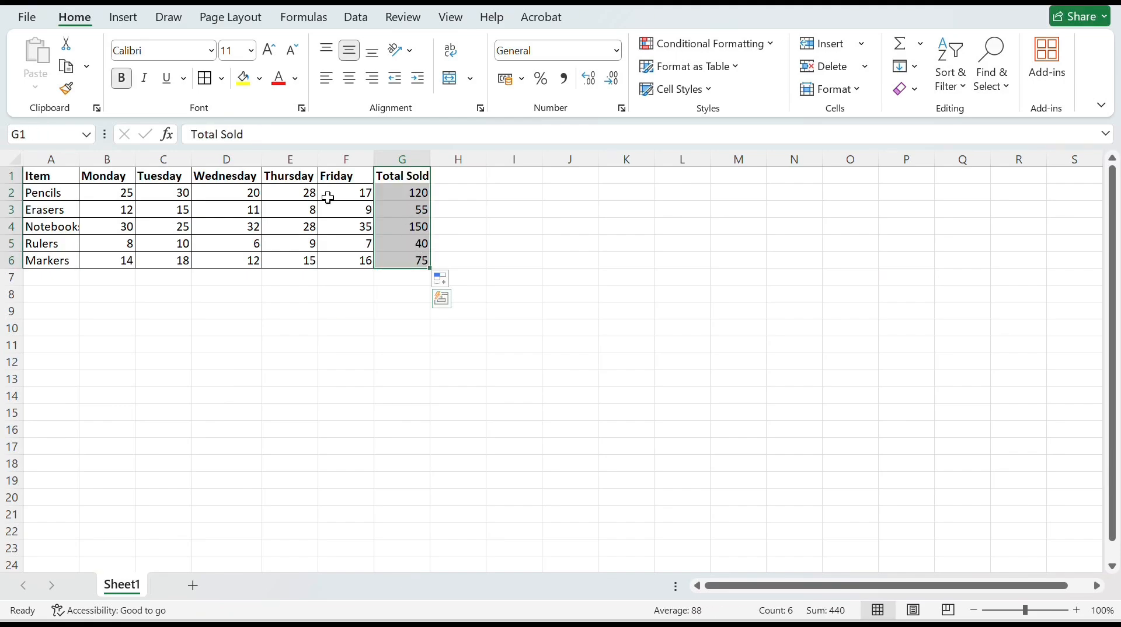
left_click(221, 81)
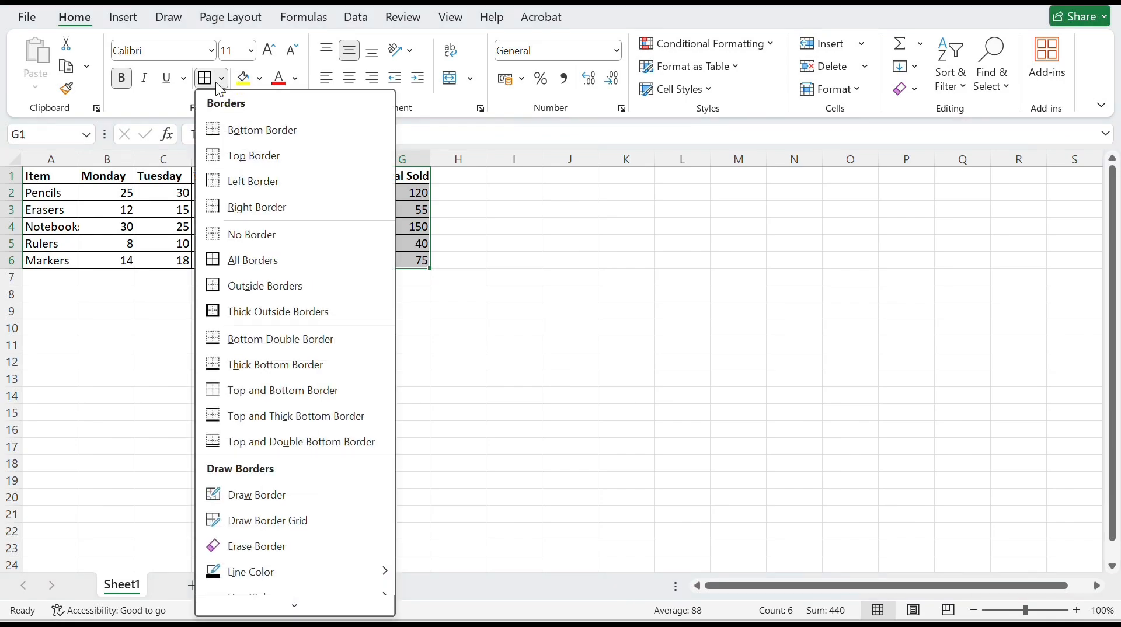
left_click(261, 260)
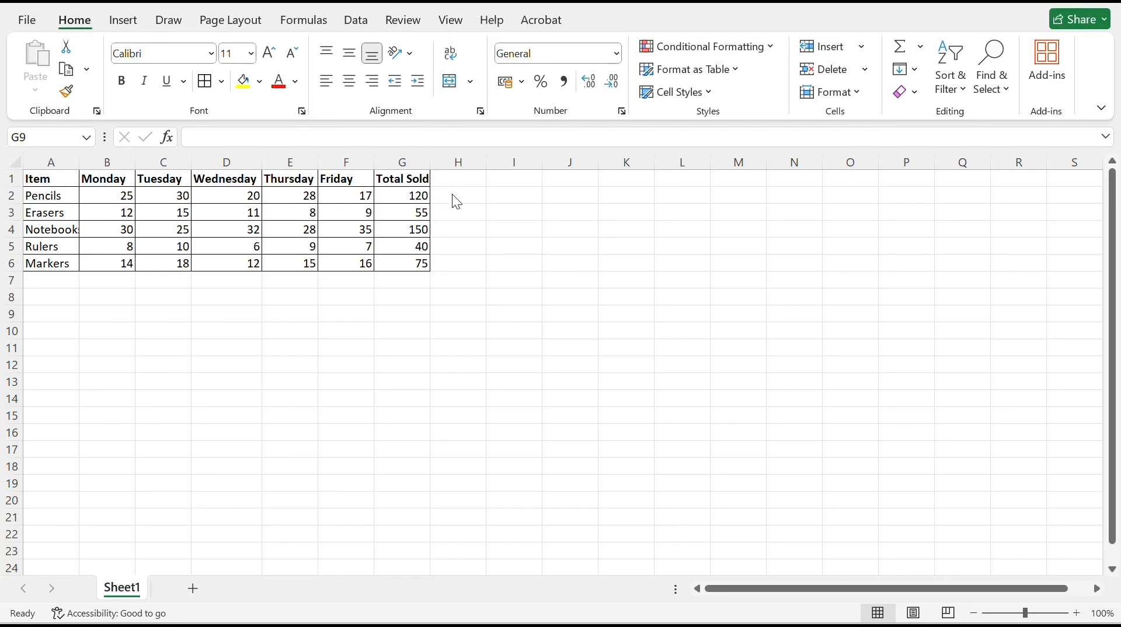
Add an Average Sold header in cell H1 and widen column H to fit it
left_click(462, 181)
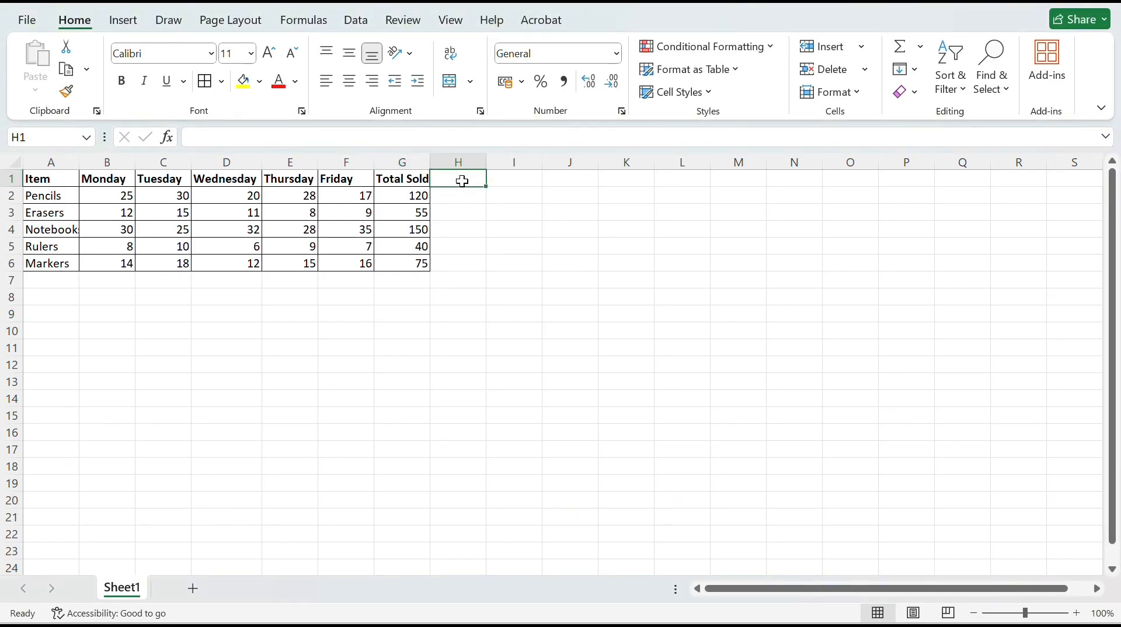
type("AVERA")
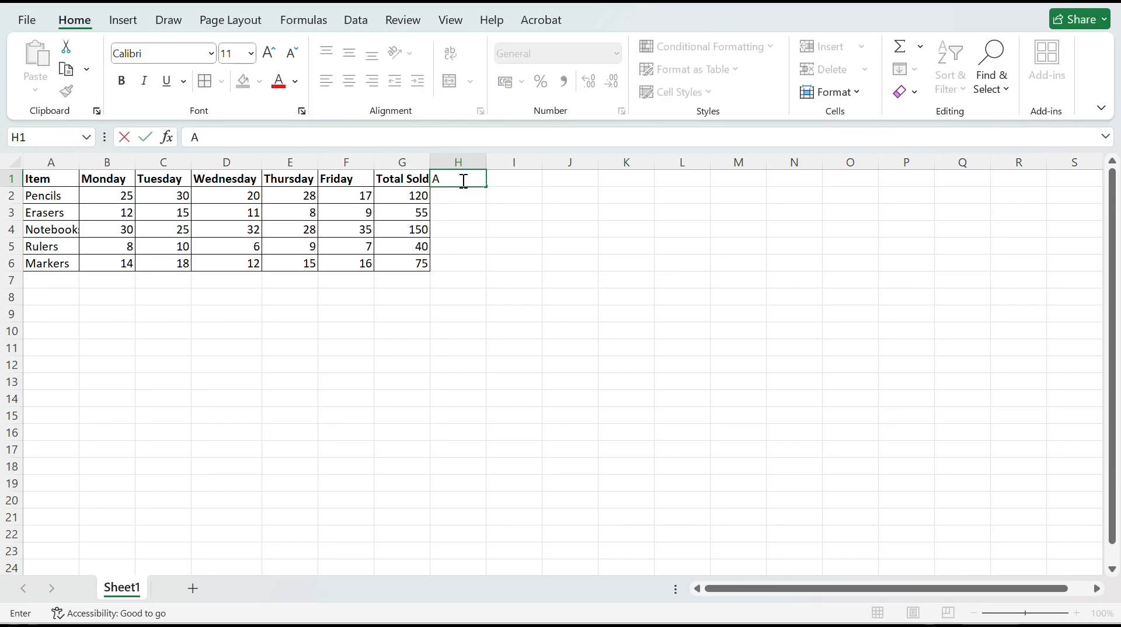
key("BackSpace")
key("BackSpace")
key("BackSpace")
key("BackSpace")
type("verage Sold")
key("Return")
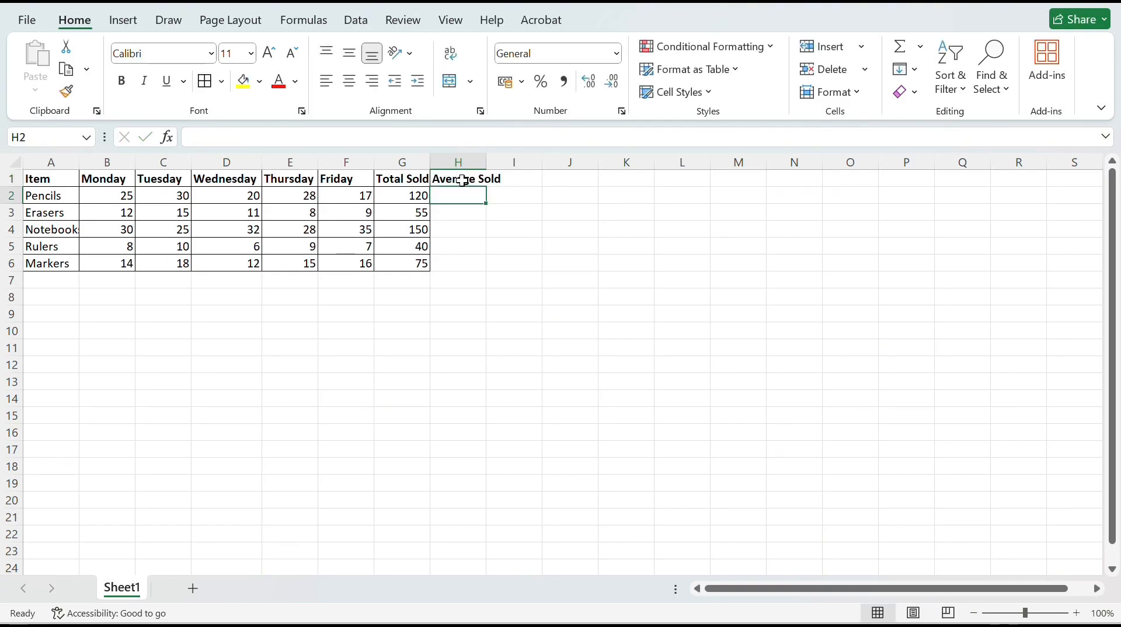
left_click_drag(486, 162, 503, 162)
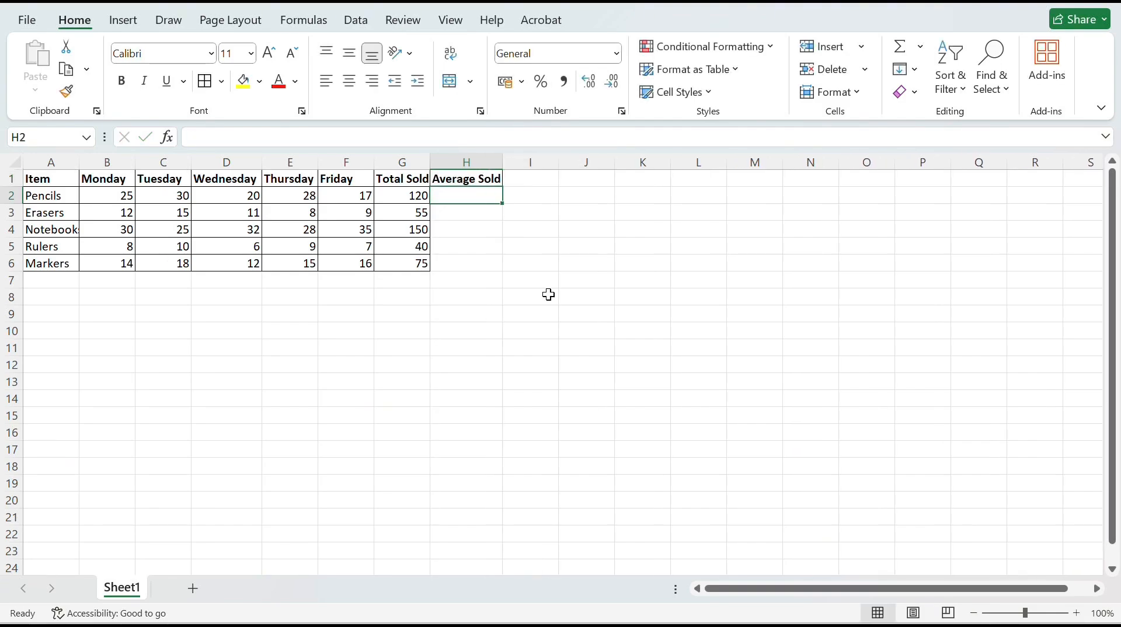
Calculate the Pencils average in cell H2 with the formula =AVERAGE(B2:F2)
double_click(465, 200)
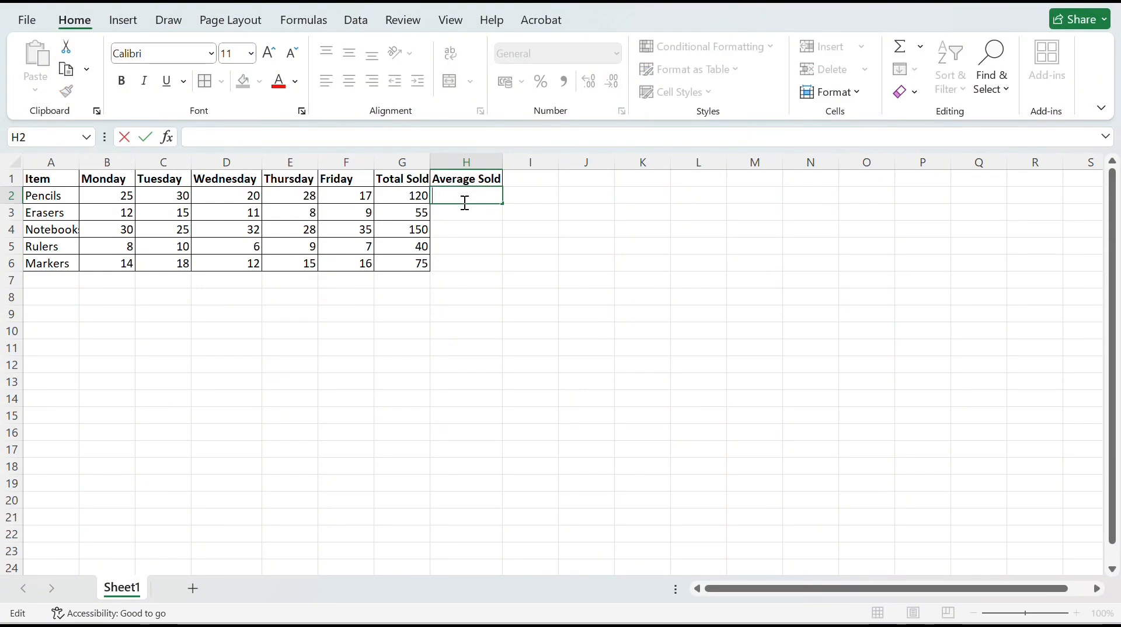
type("=")
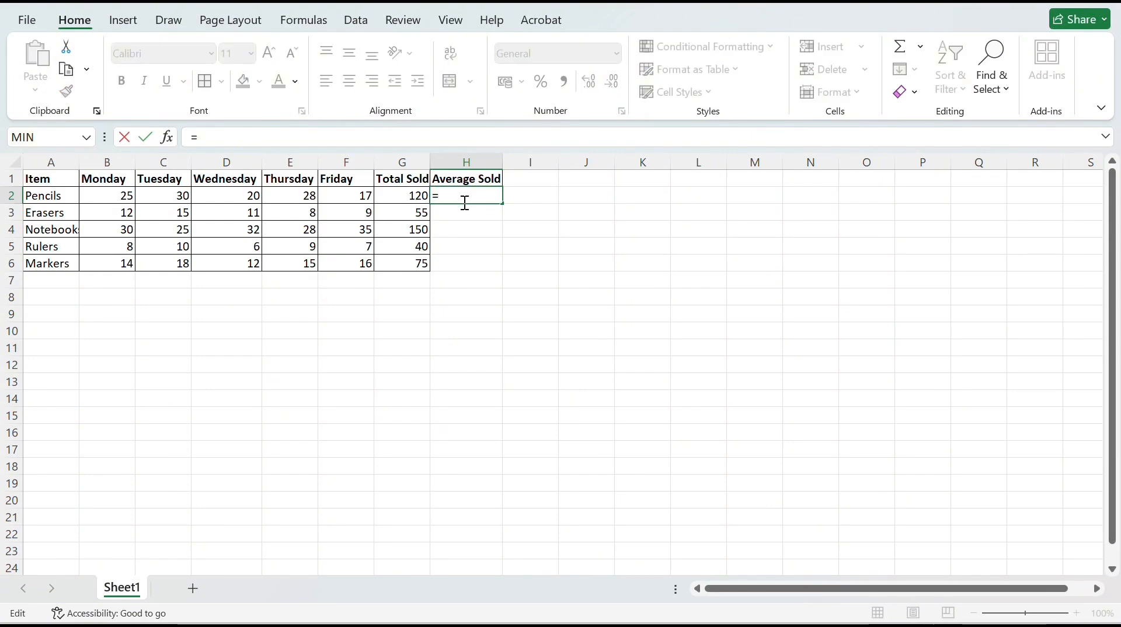
type("AVERAGE")
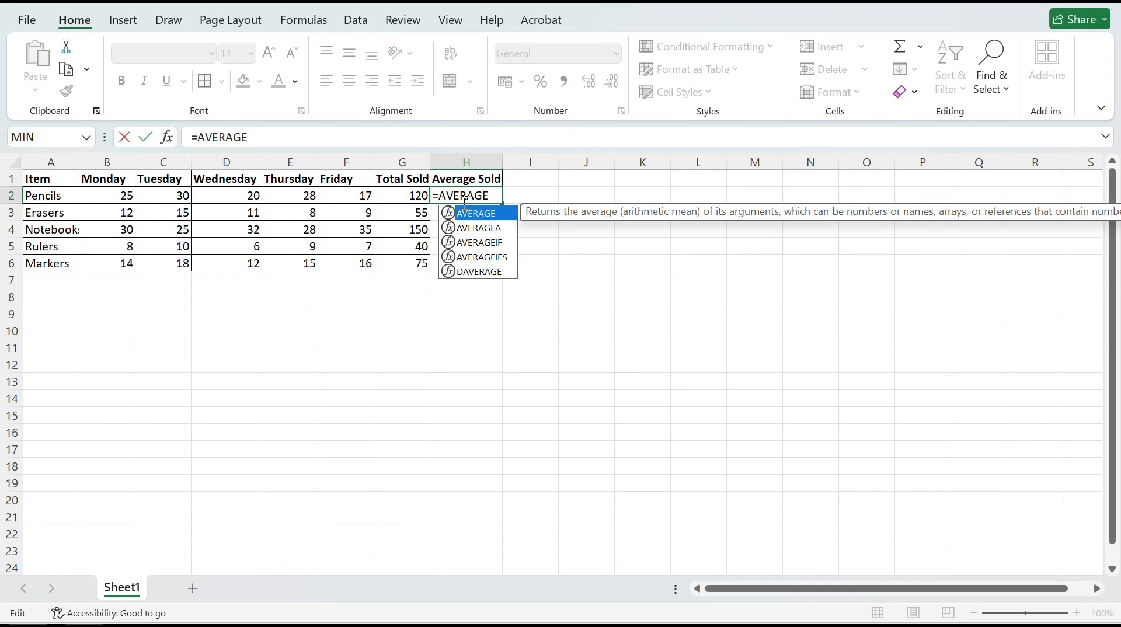
type("(")
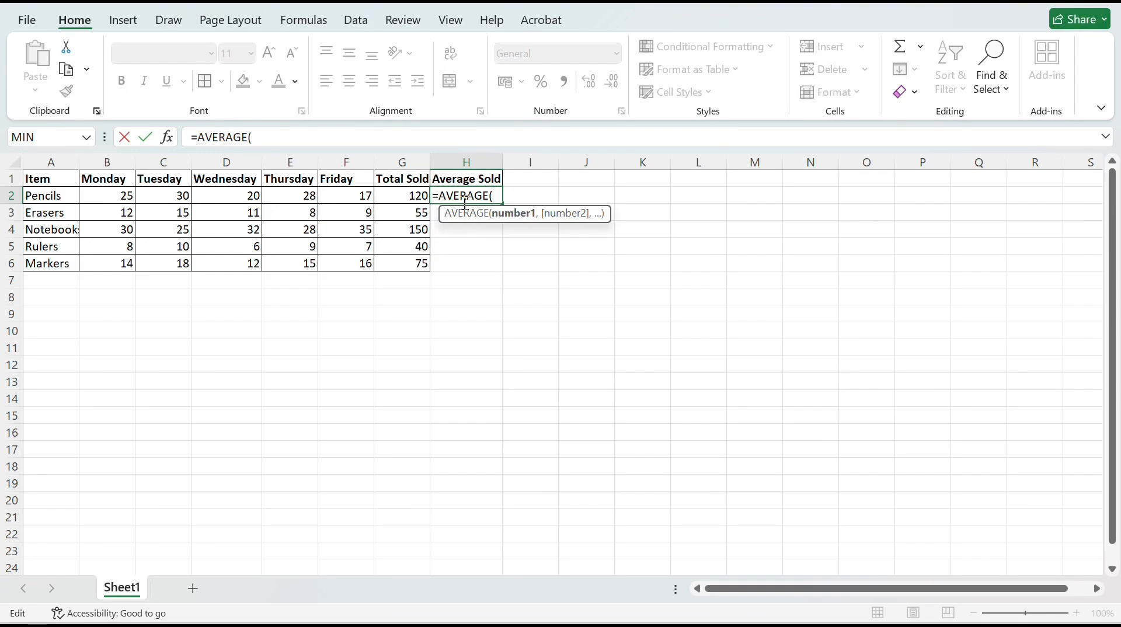
type("B2")
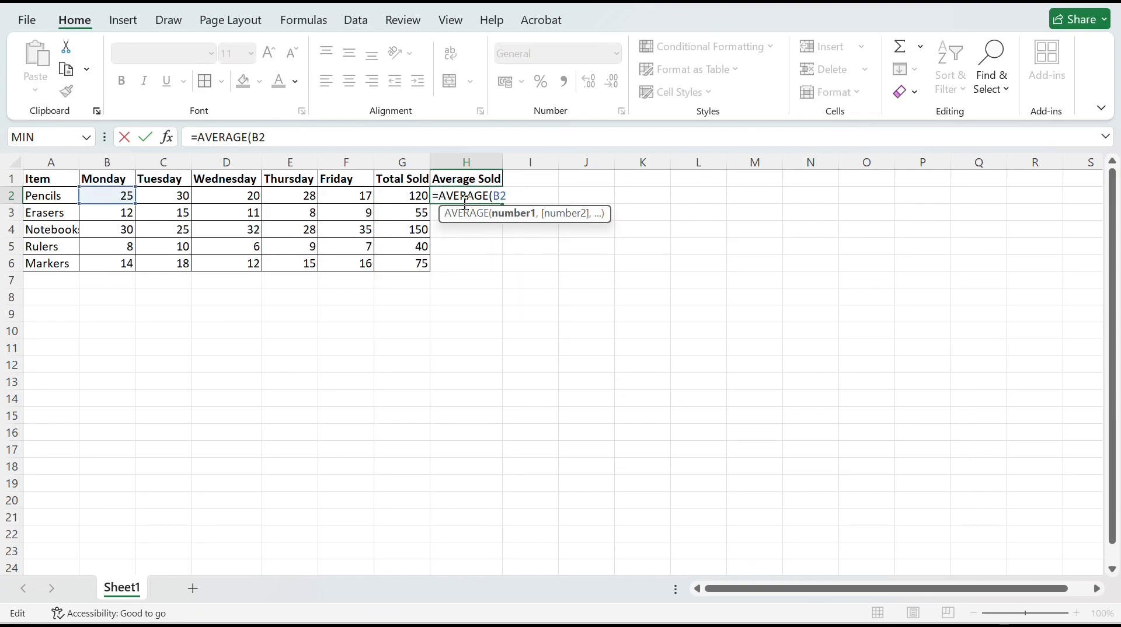
type(":F2")
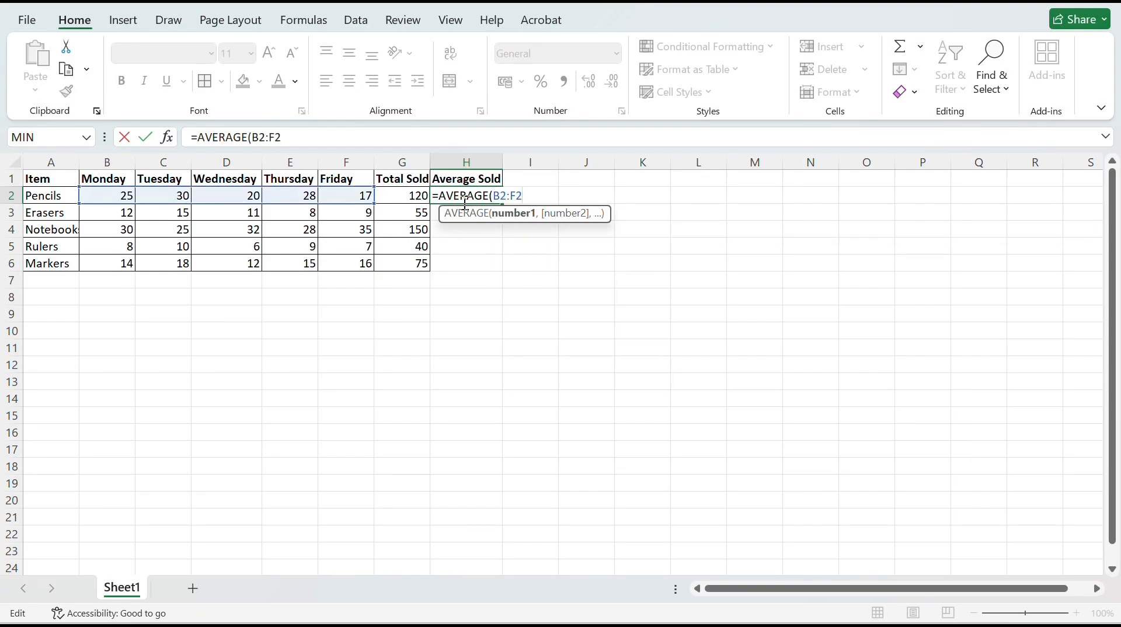
type(")")
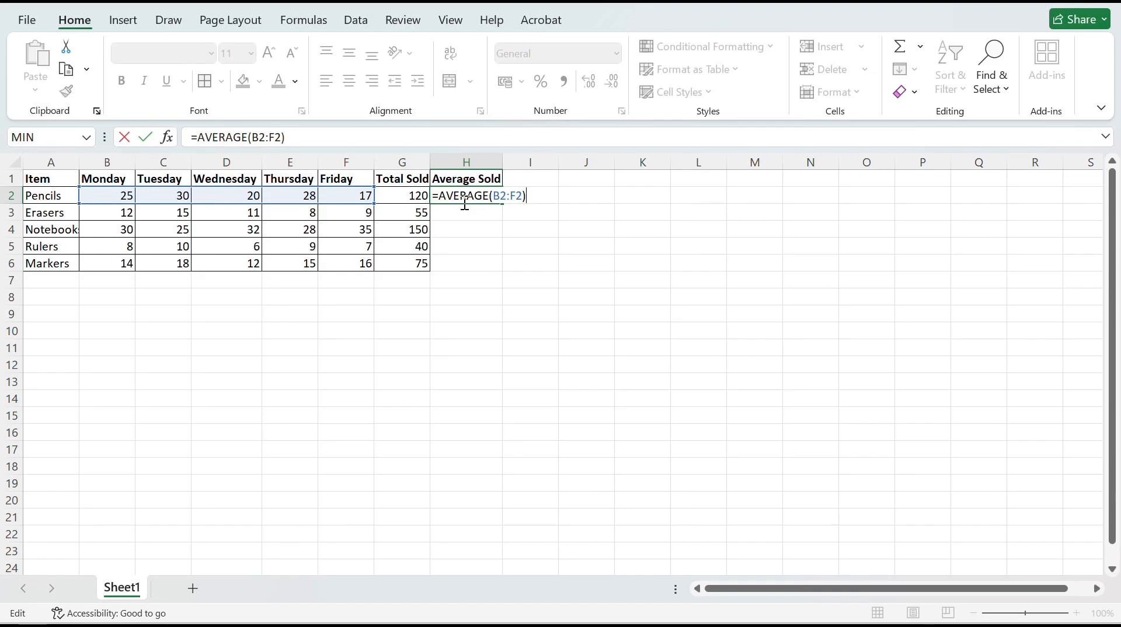
key("Return")
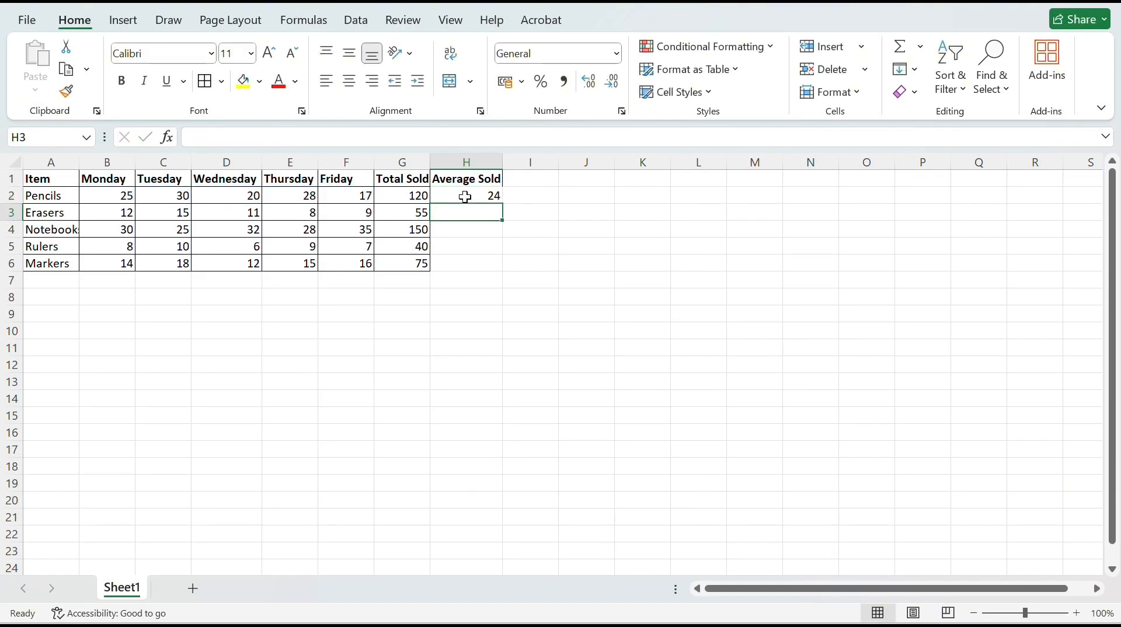
Fill the average formula from H2 down through H6 for the remaining items
left_click(465, 197)
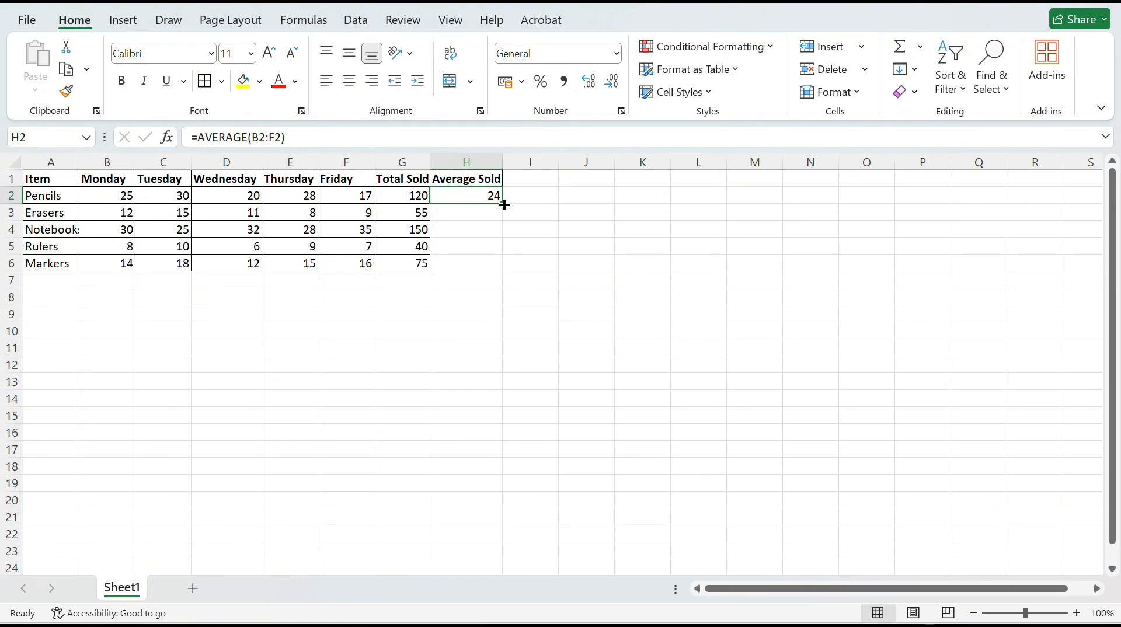
left_click_drag(504, 205, 505, 267)
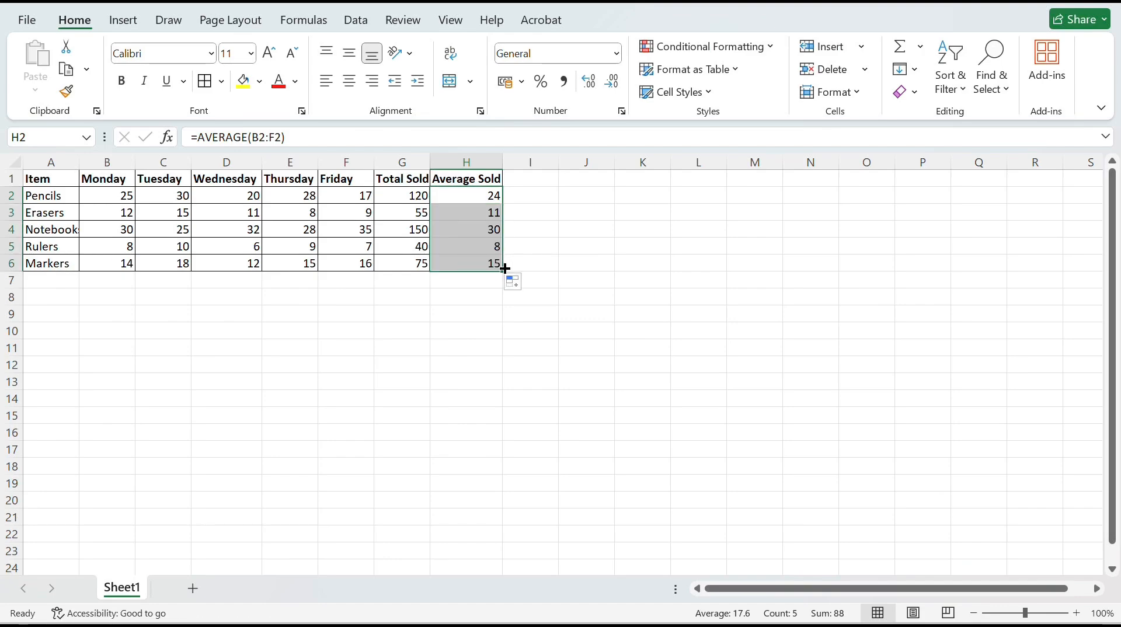
left_click(530, 217)
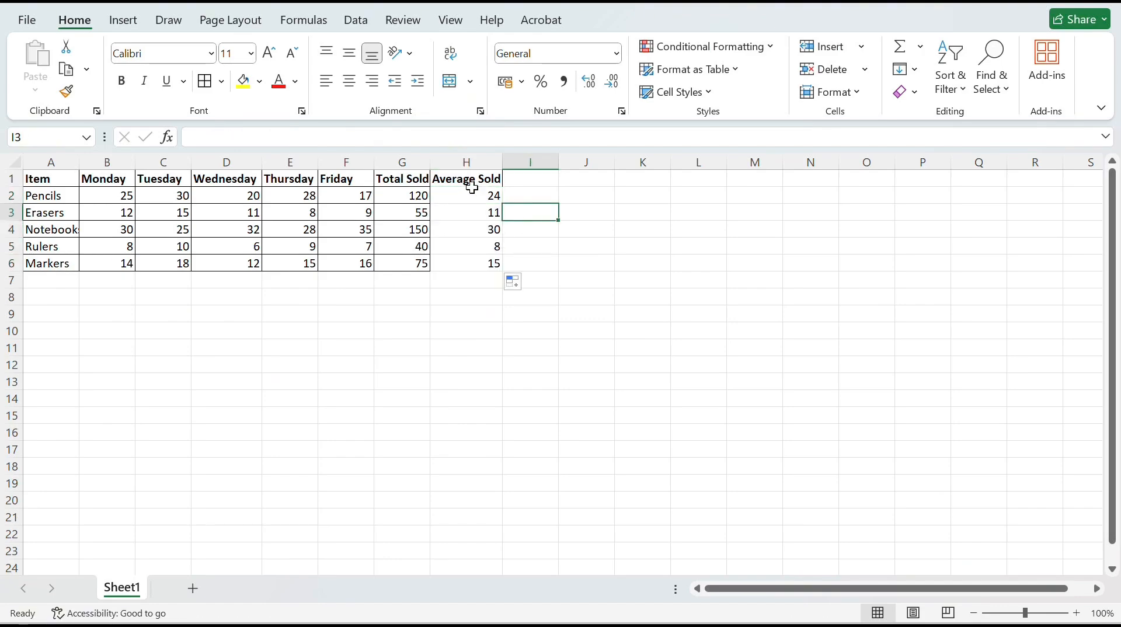
Apply All Borders to the Average Sold column, H1:H6
left_click_drag(455, 179, 463, 263)
left_click(221, 81)
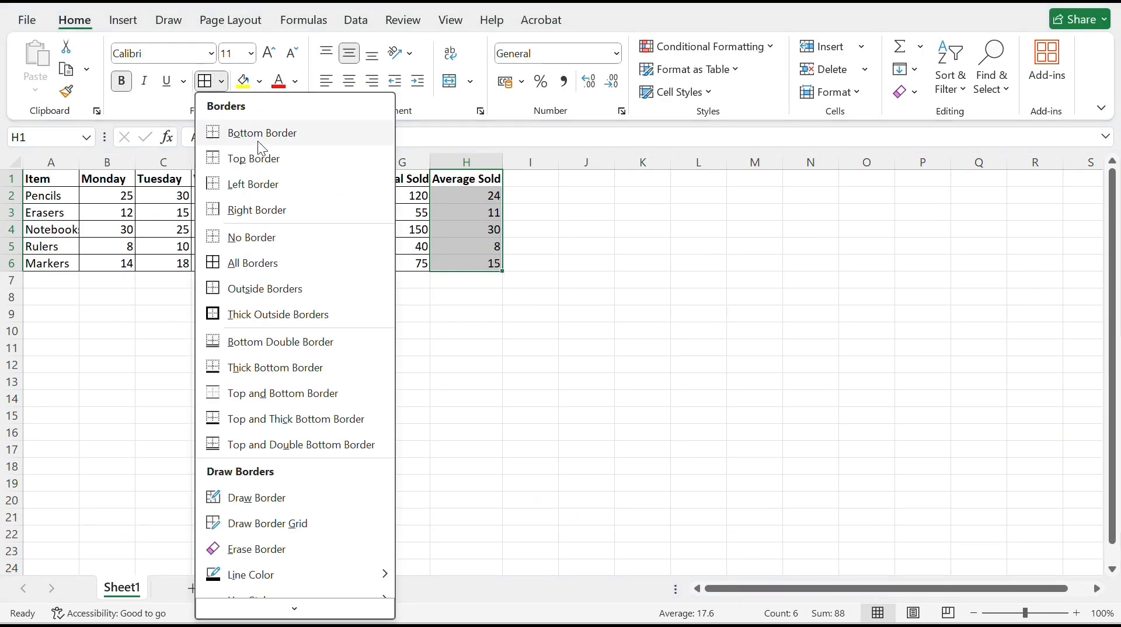
left_click(267, 260)
left_click(575, 314)
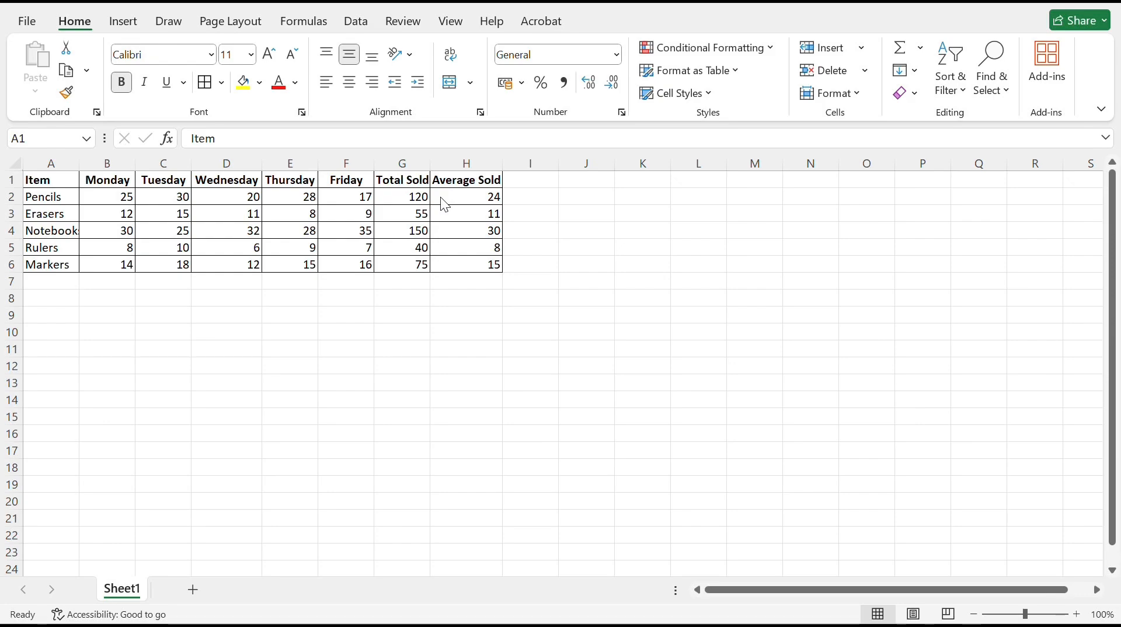
Enter the label Highest Sales in cell G8, below the table
left_click(394, 297)
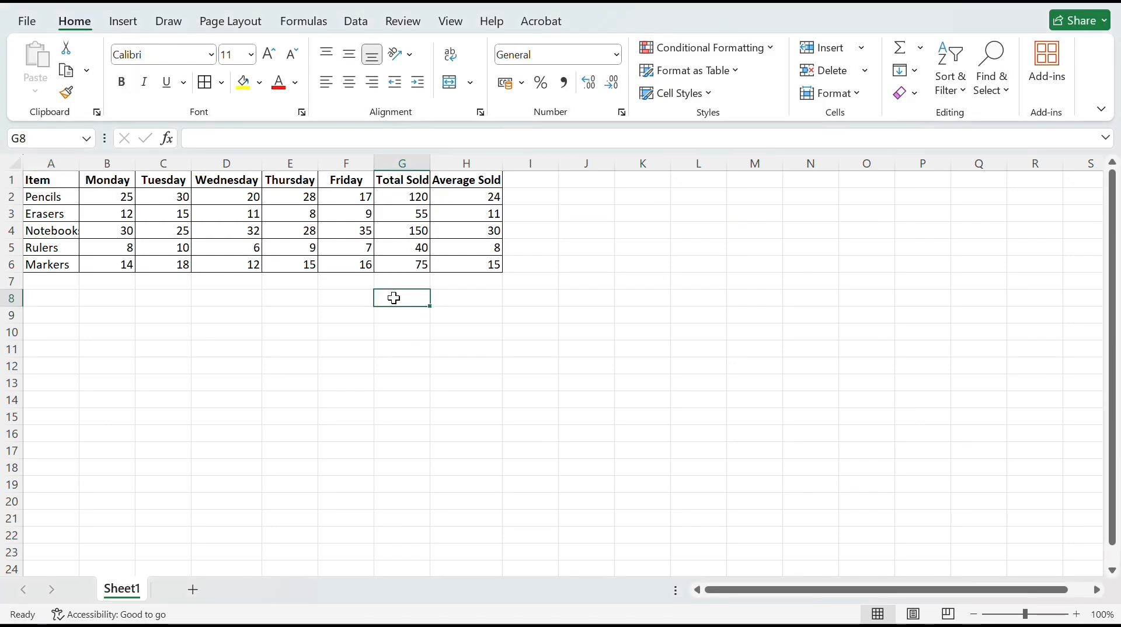
type("Highest Sales")
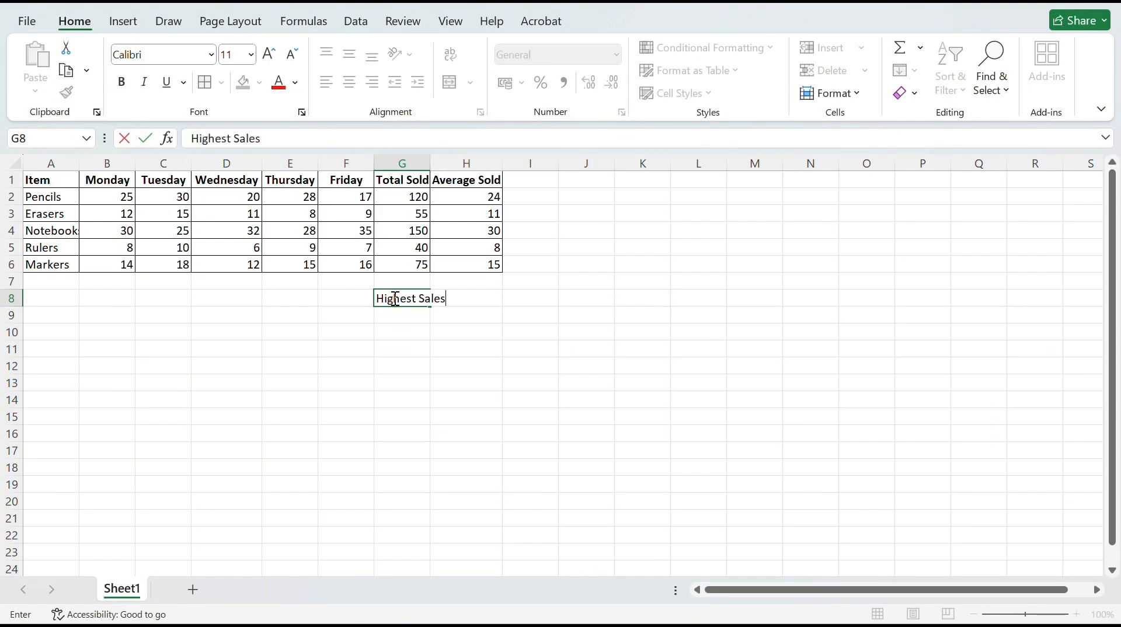
key("Return")
Enter the label Lowest Sales in cell G9, under the Highest Sales label
type("L")
key("Tab")
left_click(398, 317)
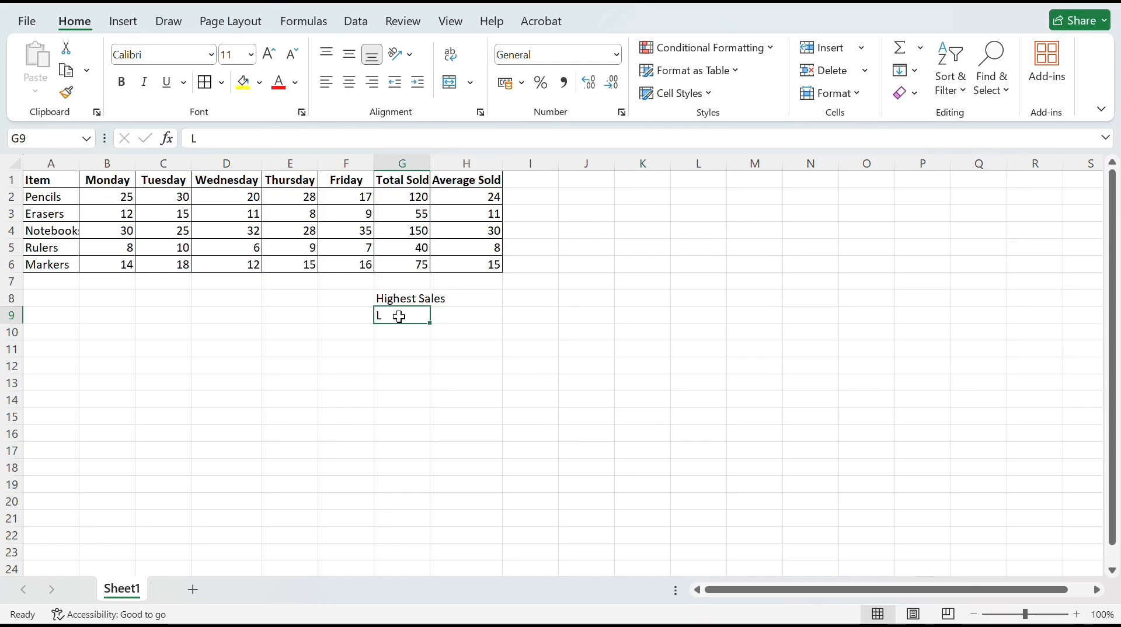
left_click(400, 299)
key("Down")
type("Loest")
key("BackSpace")
key("BackSpace")
key("BackSpace")
type("west Sales")
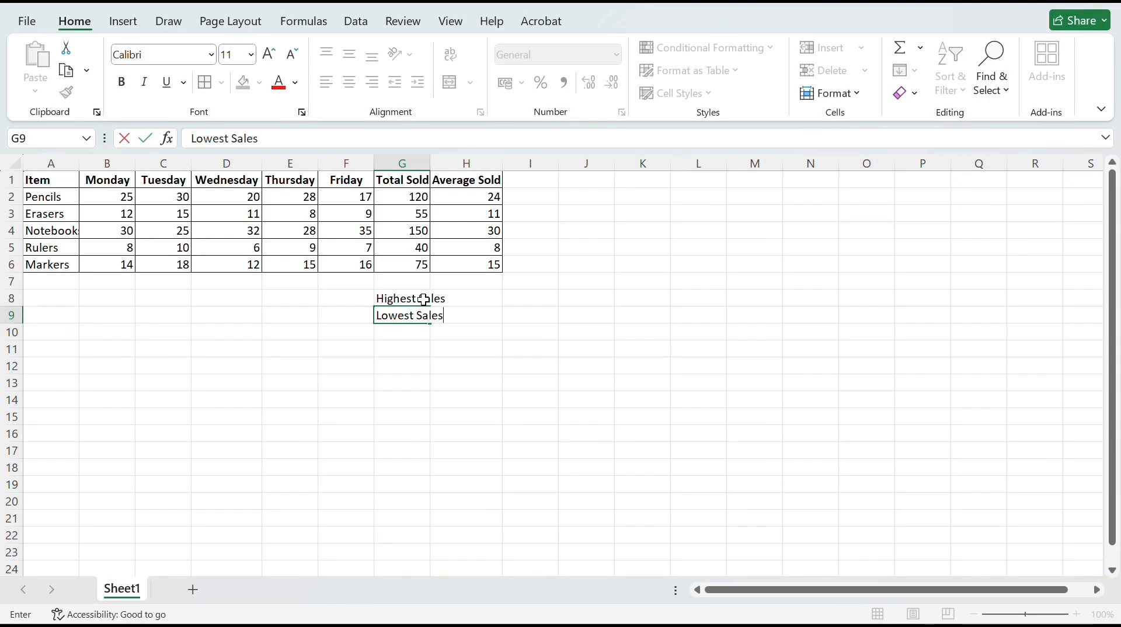
Widen column G so the Highest Sales and Lowest Sales labels fit inside their cells
key("Return")
left_click(427, 297)
left_click_drag(430, 163, 454, 164)
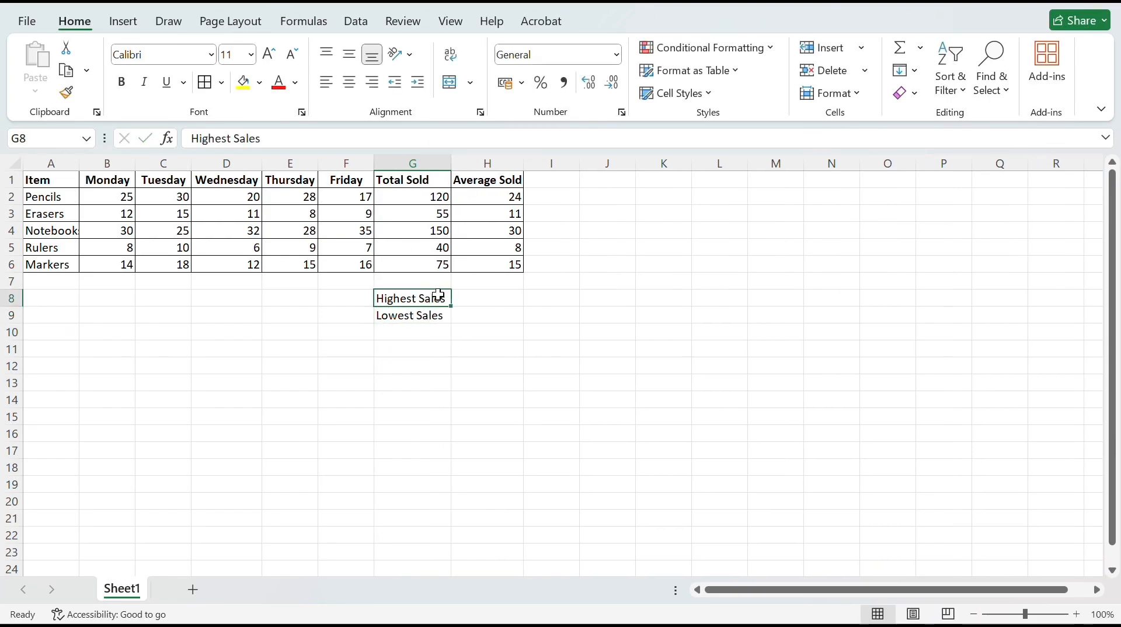
Make the Highest Sales and Lowest Sales labels in G8:G9 bold and centered
left_click_drag(439, 299, 439, 315)
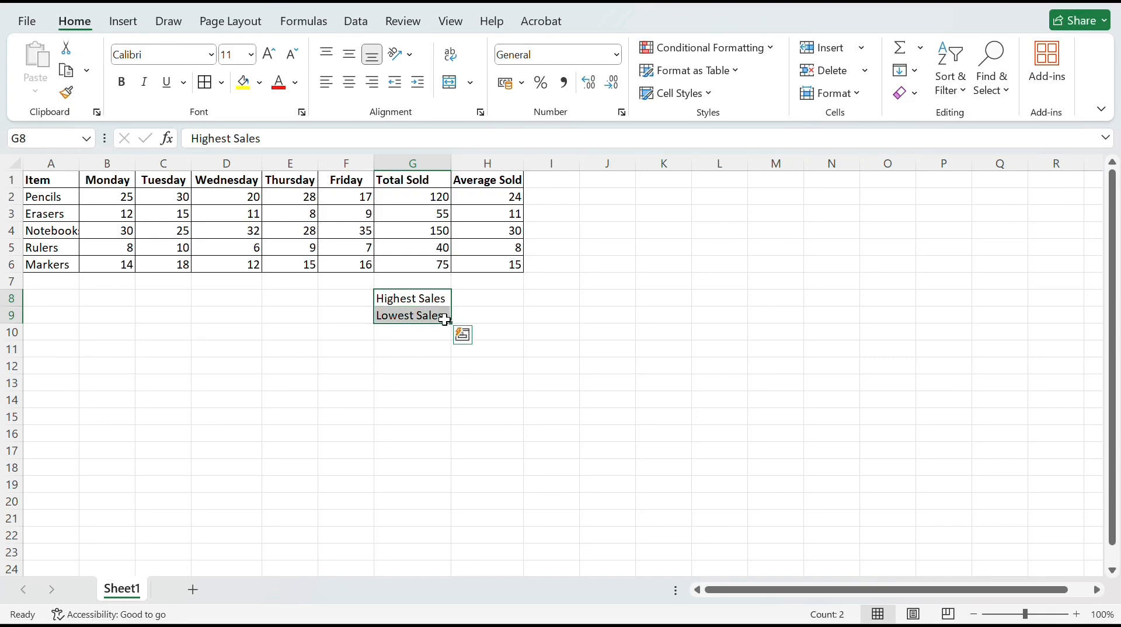
right_click(431, 302)
left_click(446, 61)
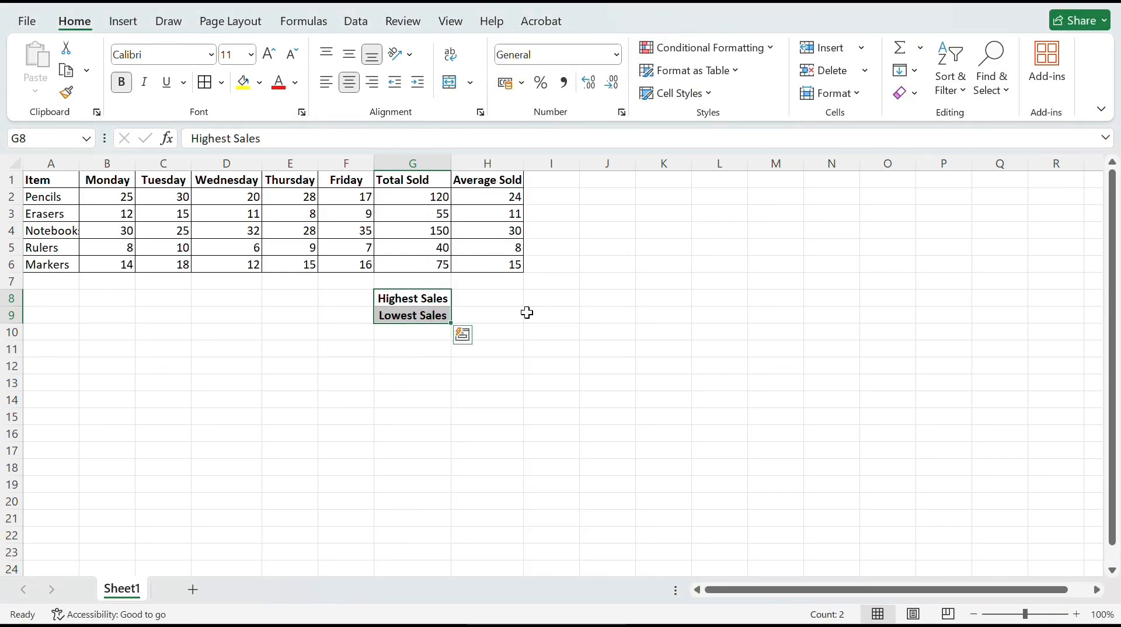
Enter the formula =MAX(G2:G6) in cell H8, beside the Highest Sales label
left_click(490, 303)
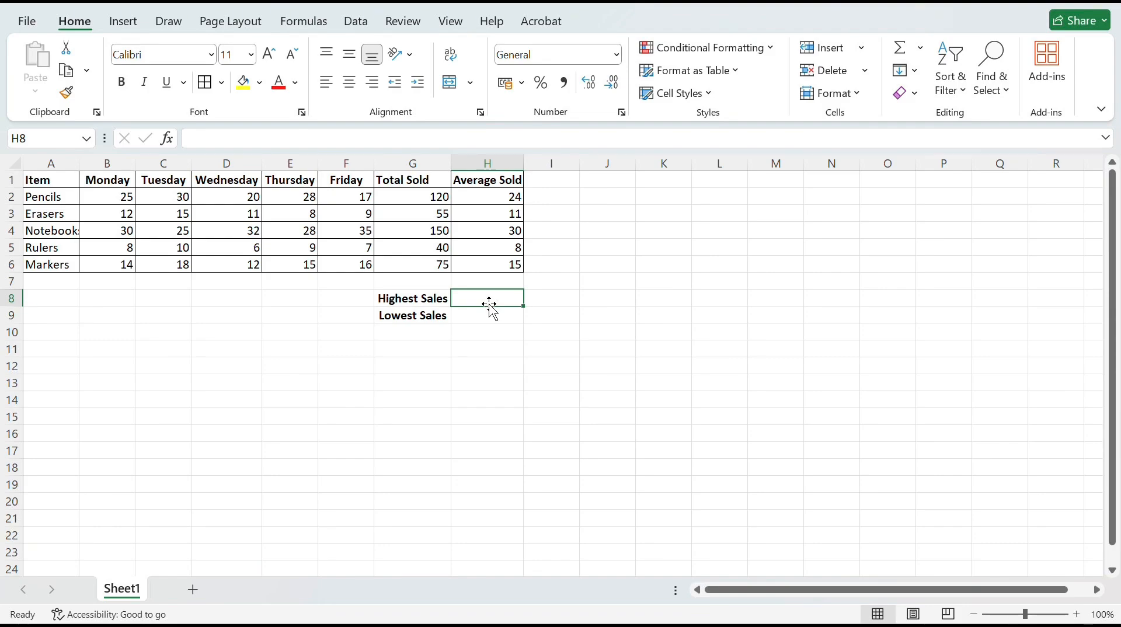
type("=")
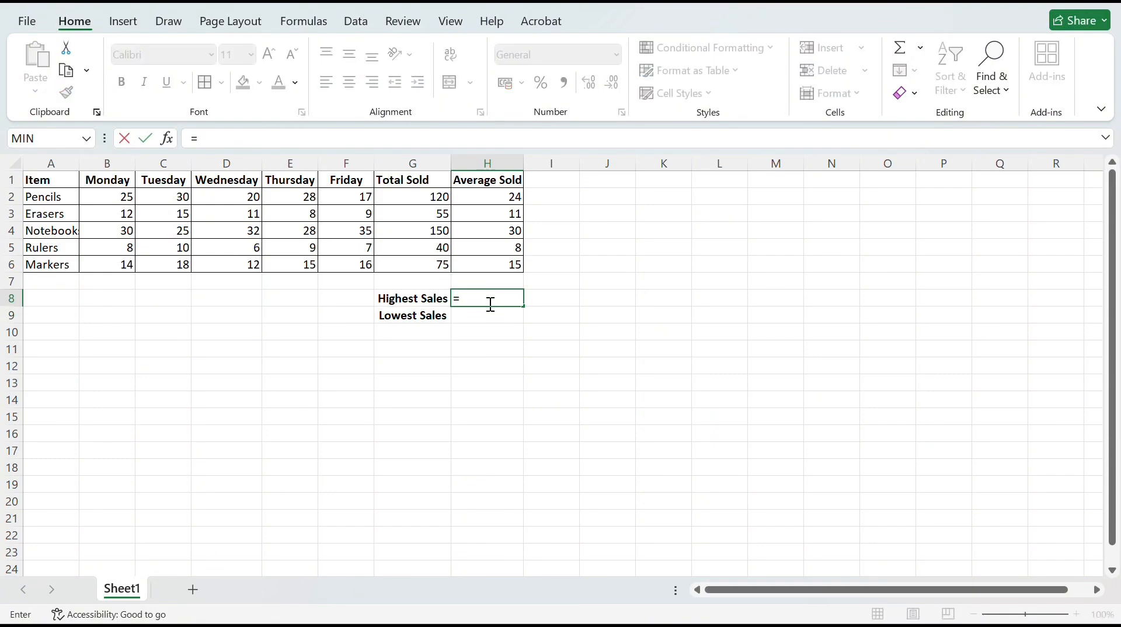
type("MAX")
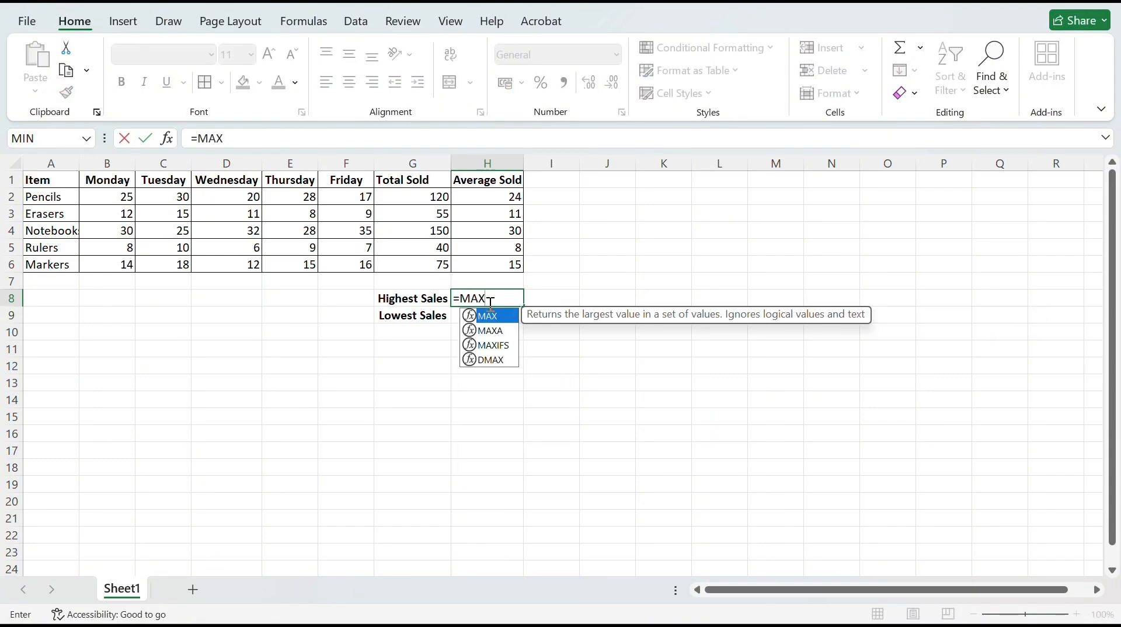
type("(")
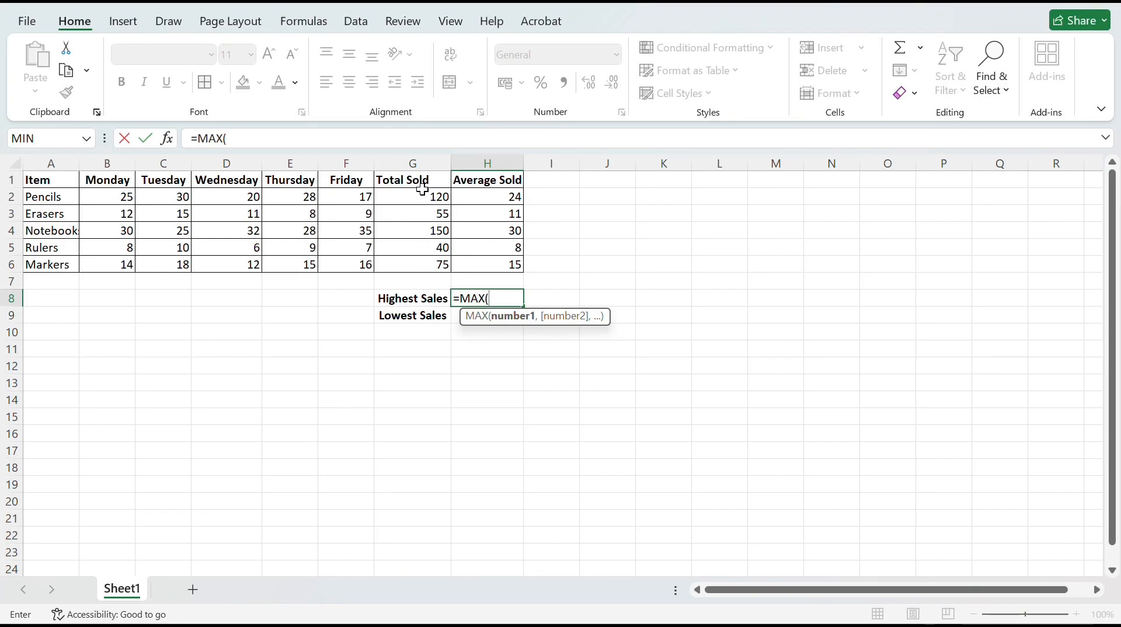
left_click_drag(422, 196, 423, 265)
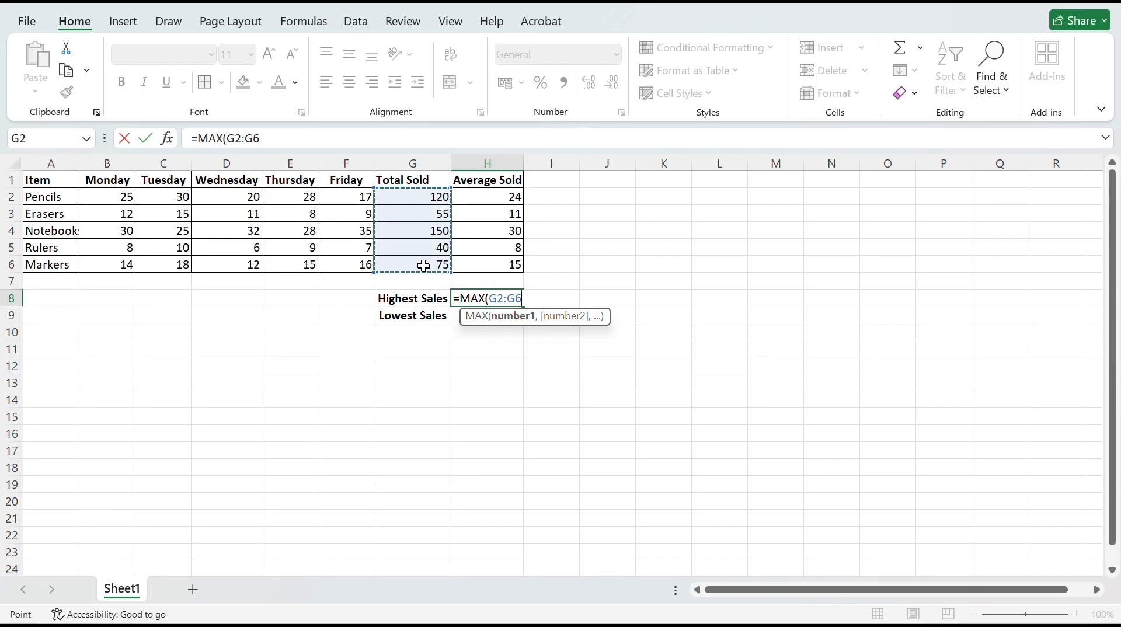
type(")")
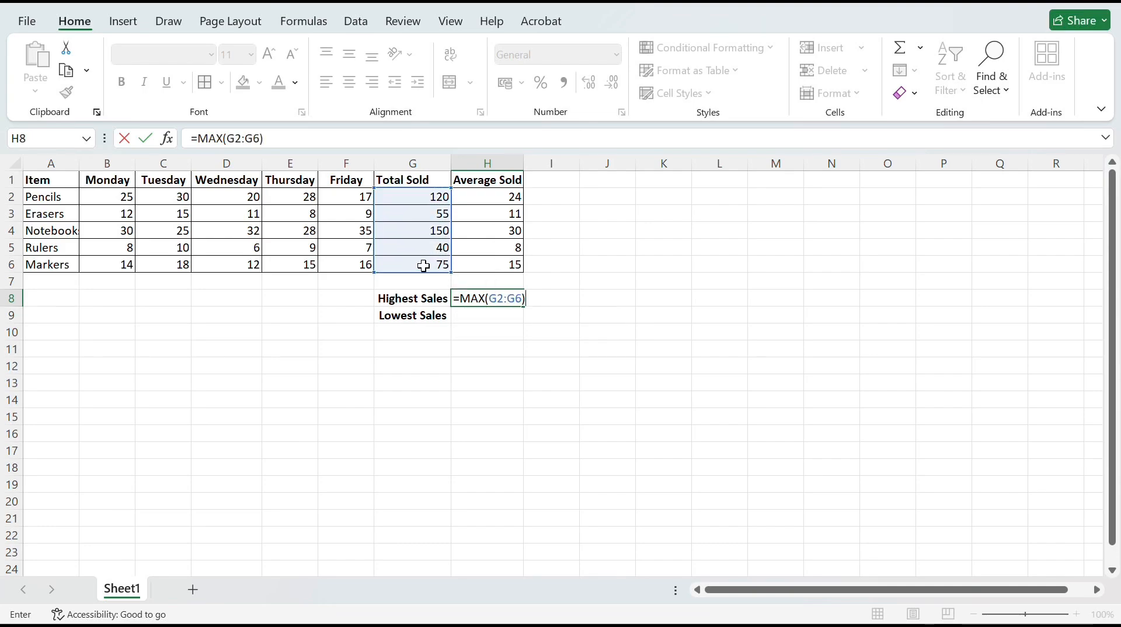
key("Return")
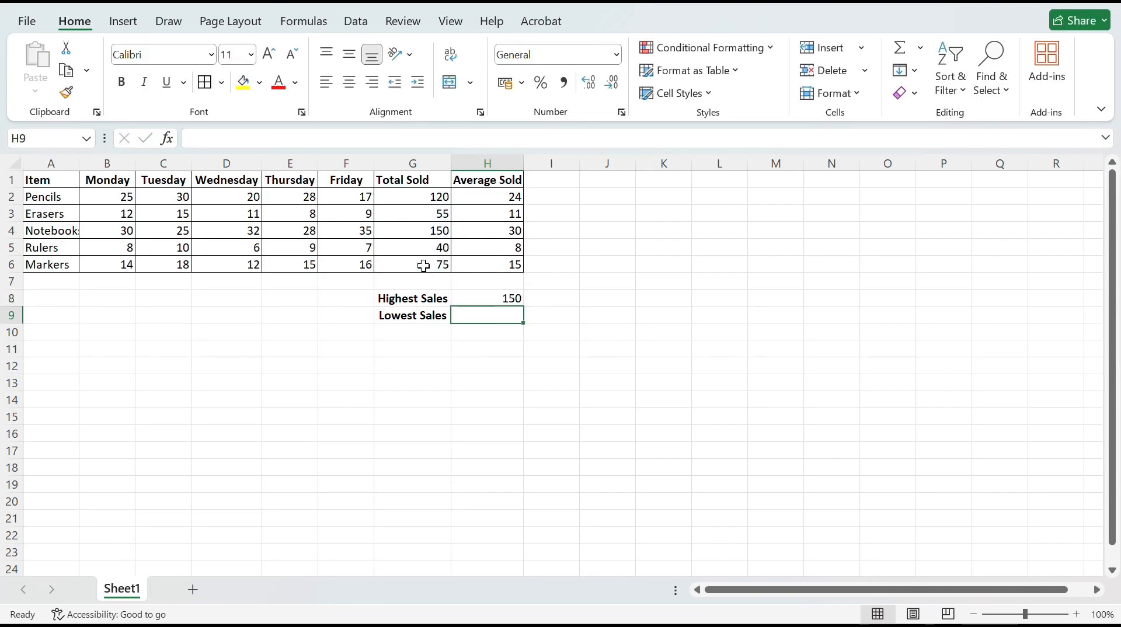
Enter the formula =MIN(G2:G6) in cell H9, beside the Lowest Sales label
double_click(492, 319)
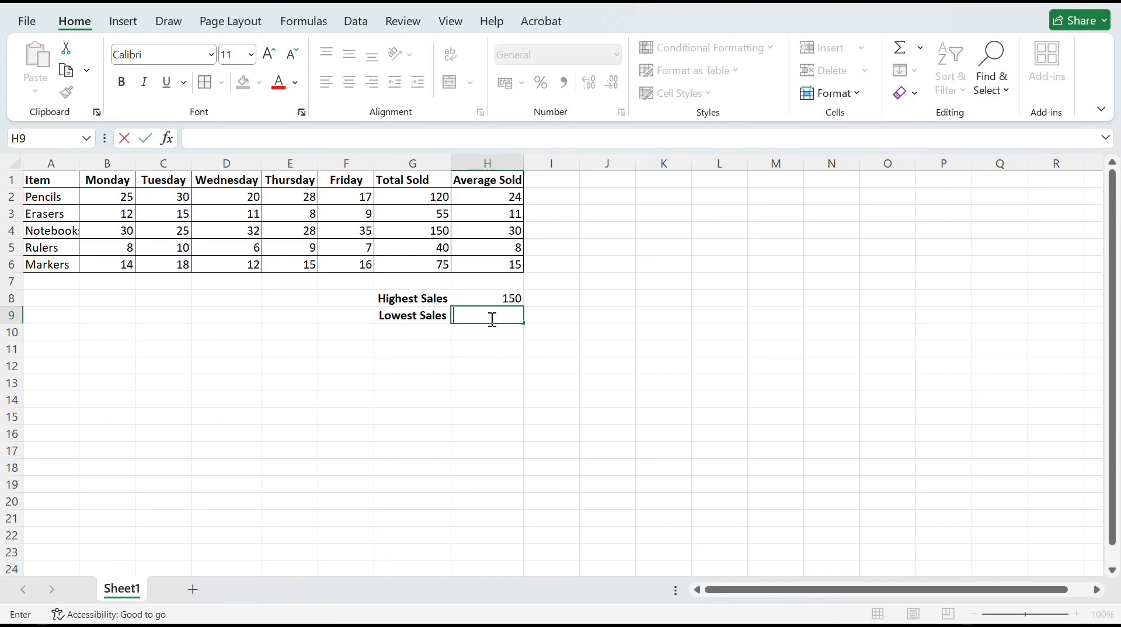
type("=MIN")
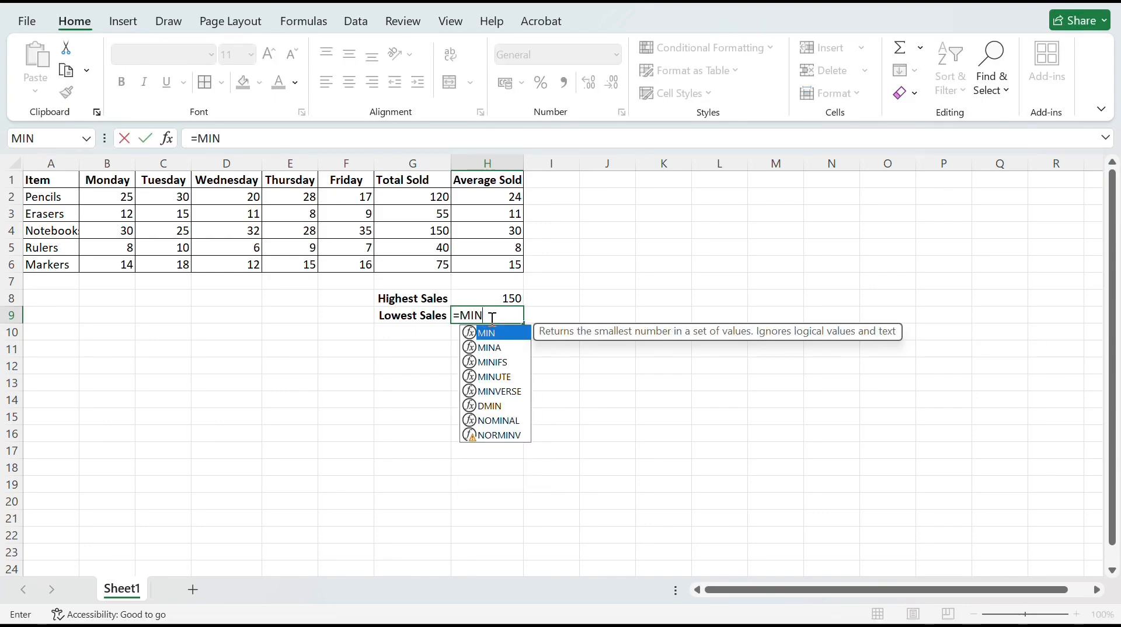
type("(")
left_click_drag(438, 200, 414, 265)
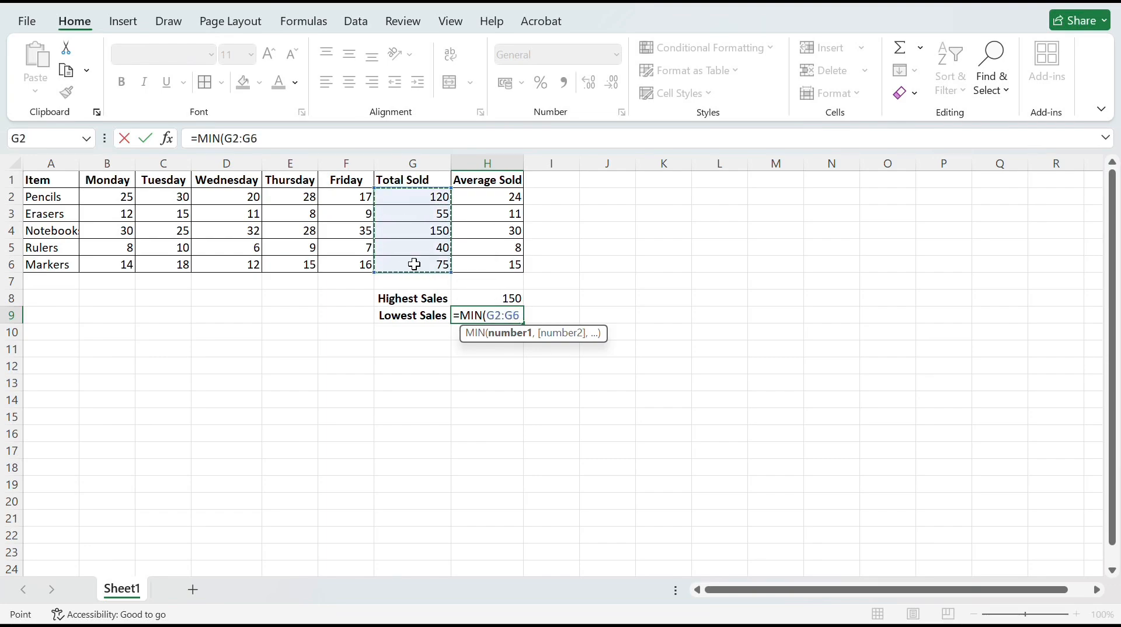
type(")")
key("Return")
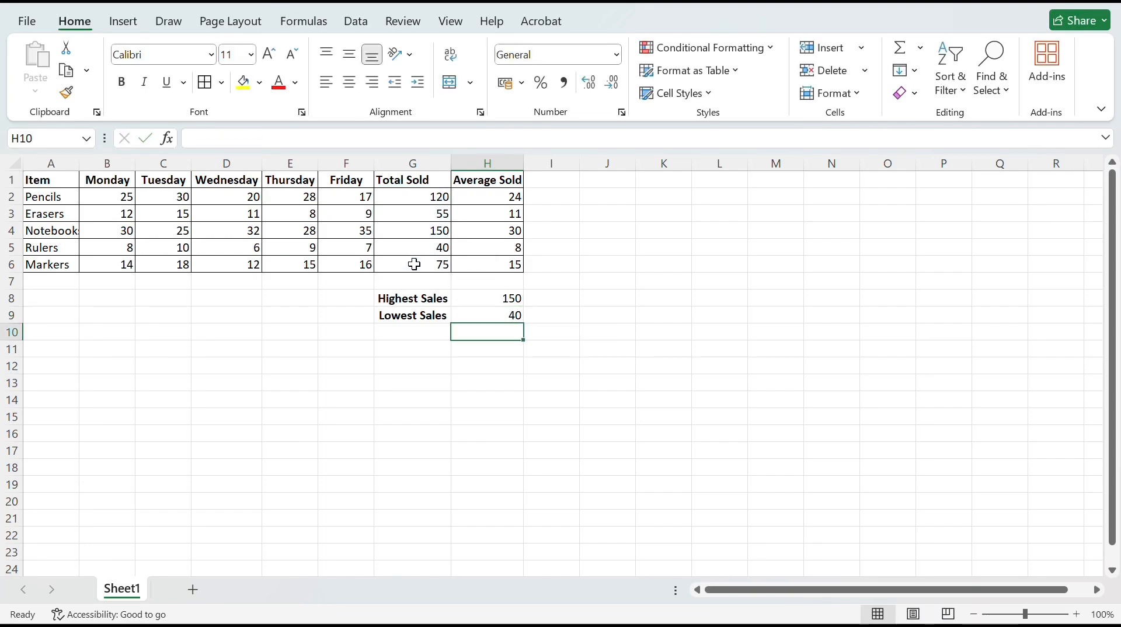
Apply All Borders to the highest and lowest sales block, G8:H9
left_click_drag(388, 300, 496, 316)
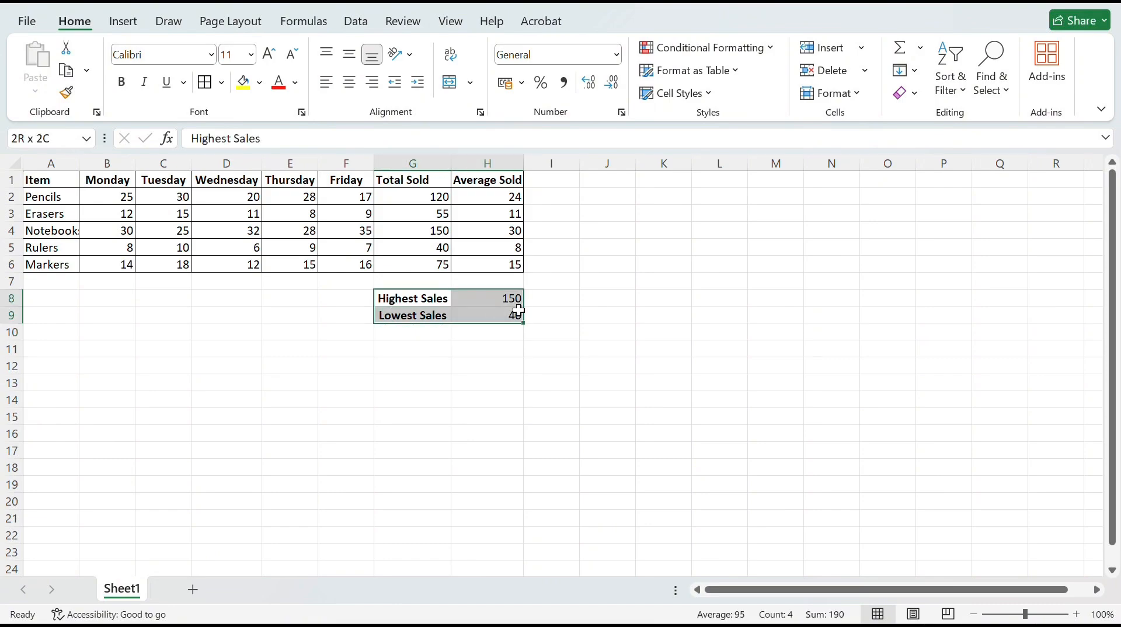
left_click(222, 83)
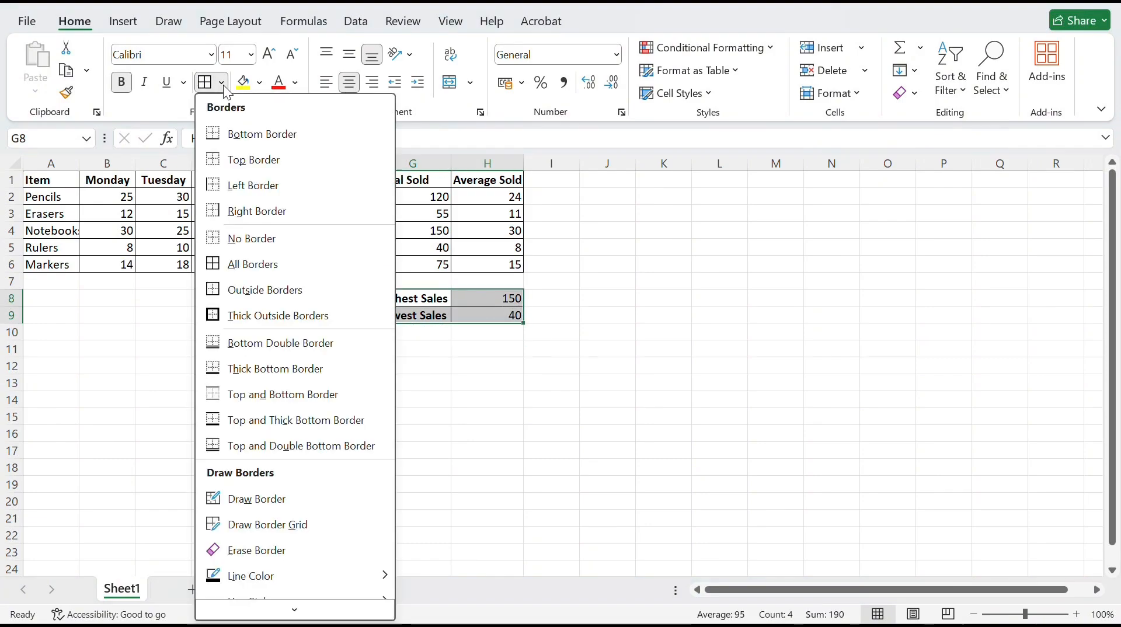
left_click(257, 255)
left_click(564, 344)
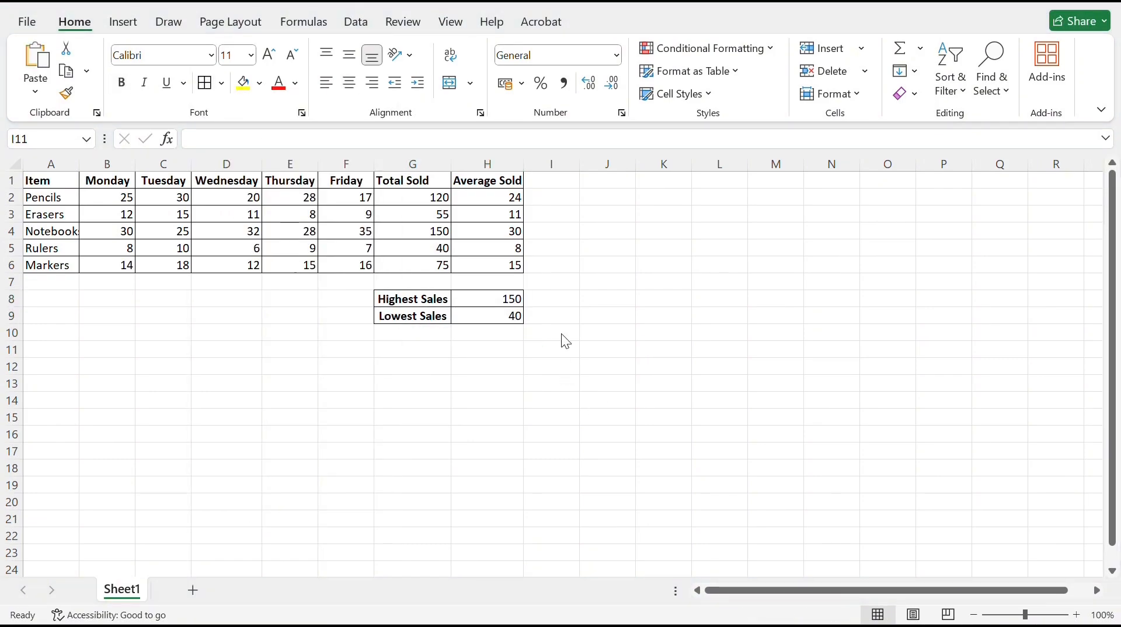
Enter the matching item names beside the sales figures: Notebook in I8 and Rulers in I9
left_click(554, 301)
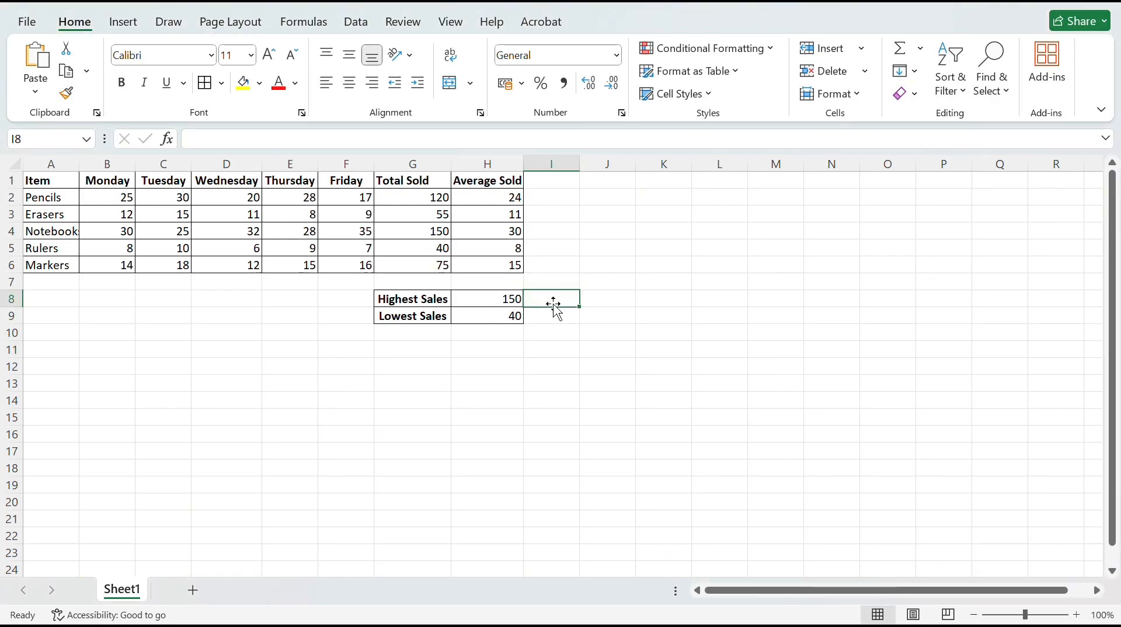
type("Notebook")
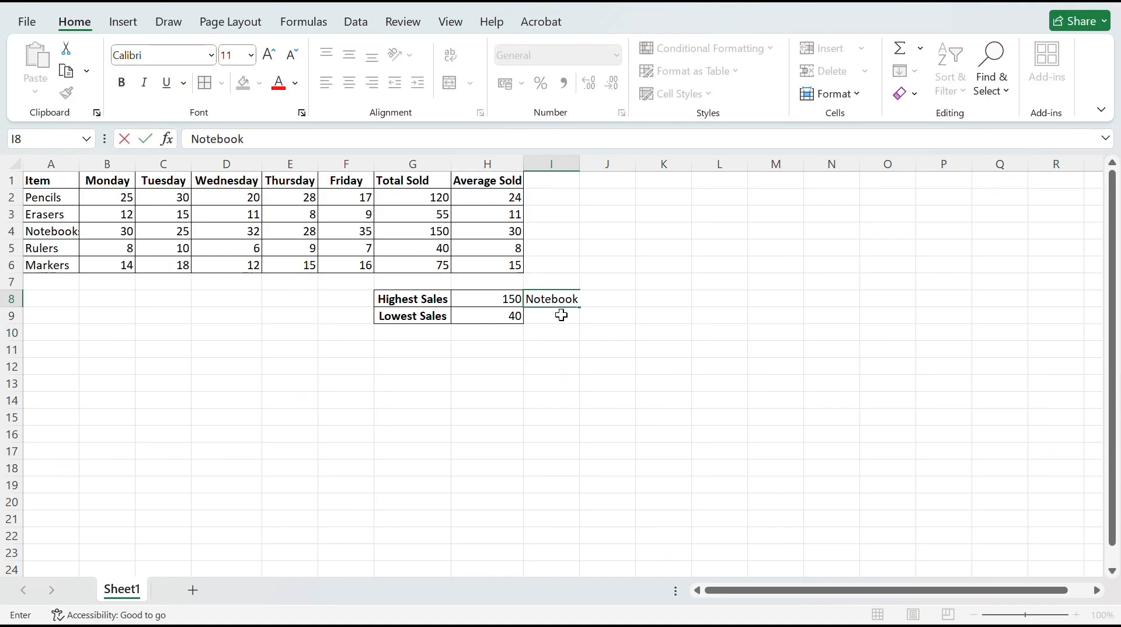
key("Return")
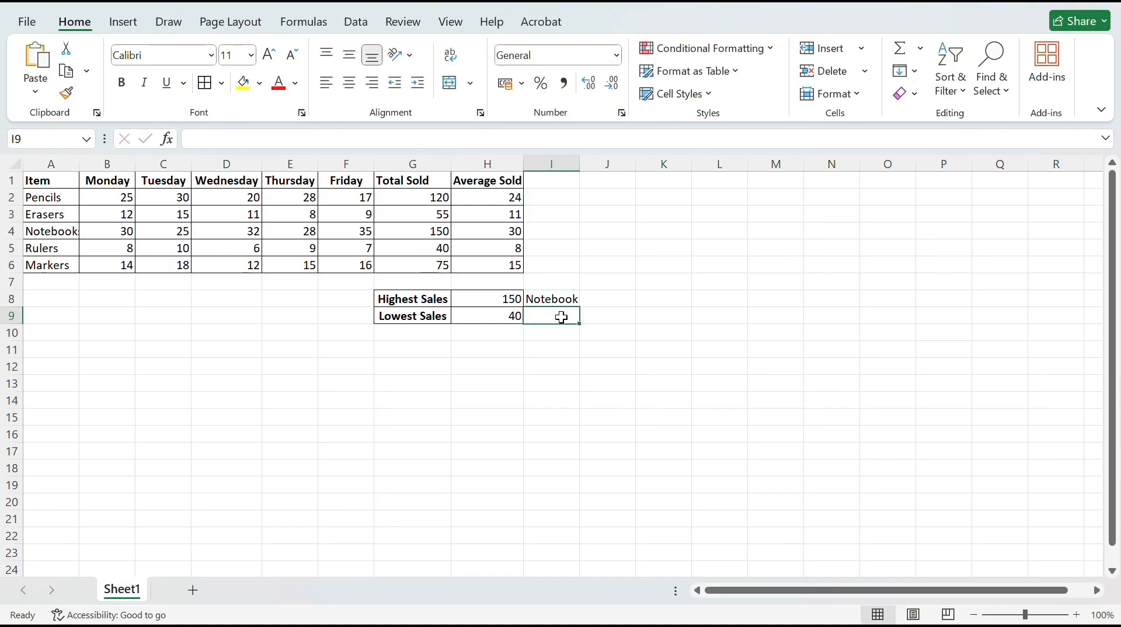
type("Rulers")
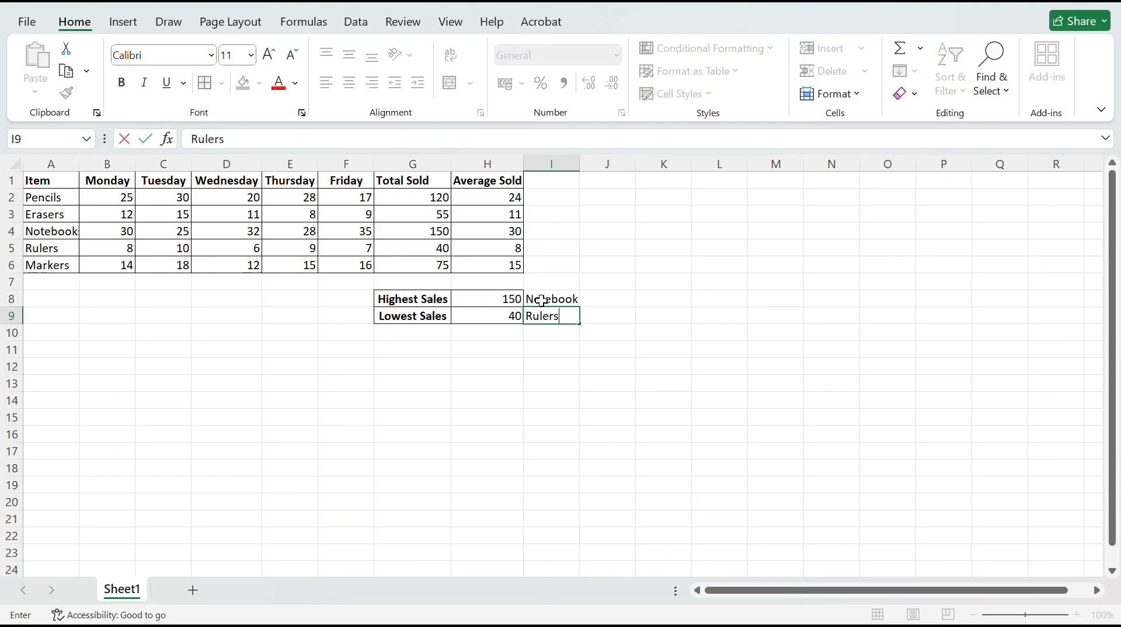
Apply borders to the item name cells I8:I9
left_click_drag(539, 299, 576, 318)
right_click(575, 318)
left_click(713, 65)
right_click(579, 319)
left_click(714, 60)
left_click(751, 217)
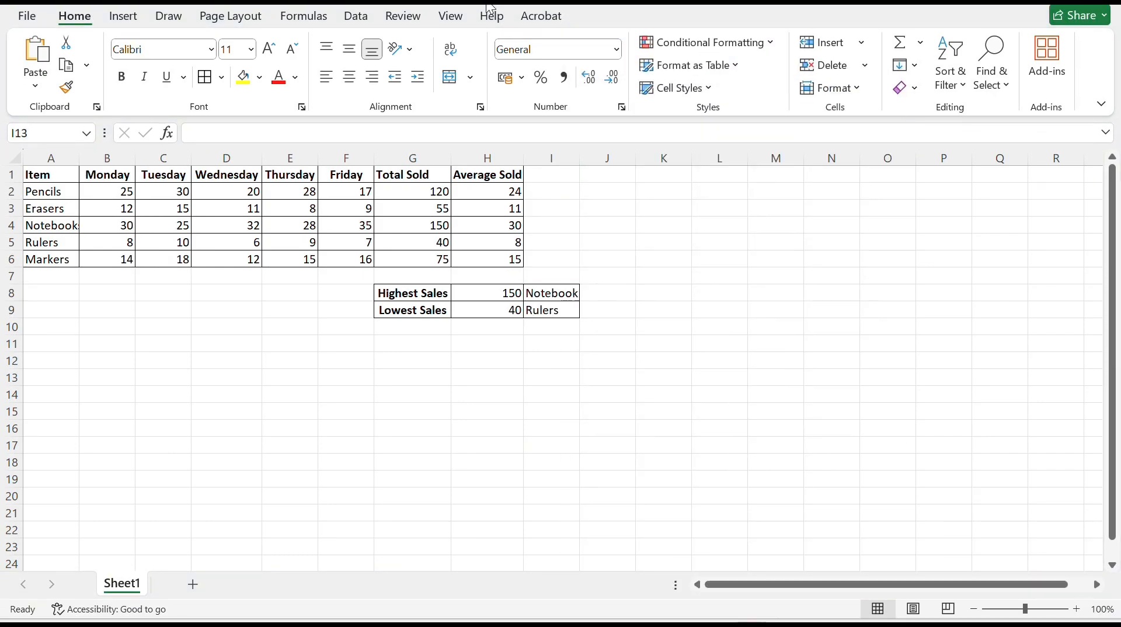
Start inserting a chart from the daily sales data in A1:F6 and show all available chart types
left_click(44, 174)
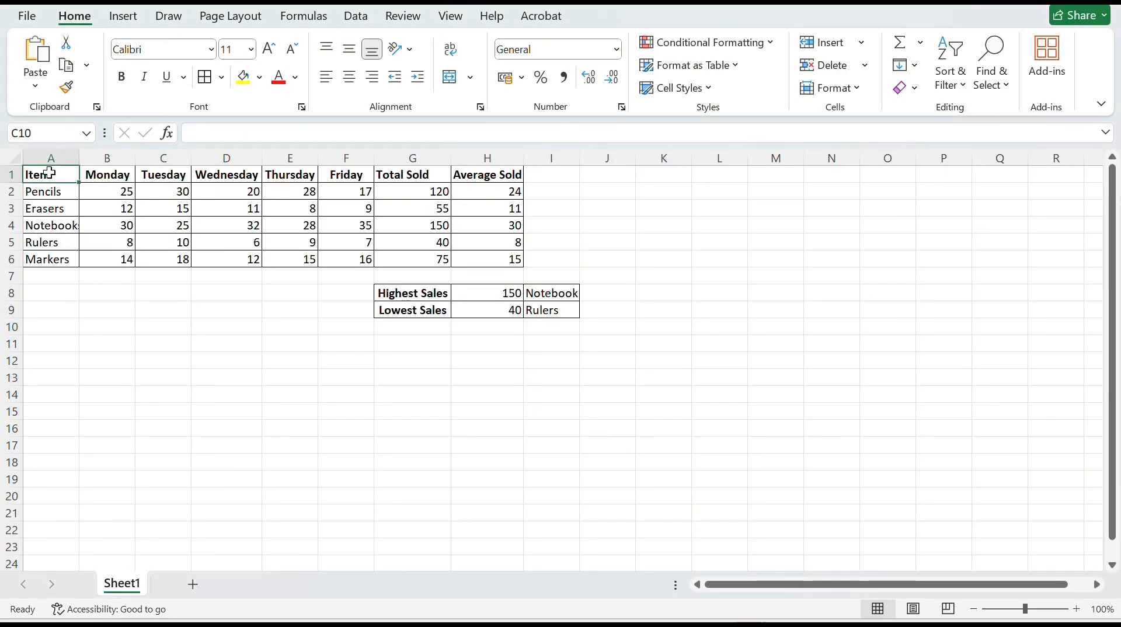
left_click_drag(44, 174, 328, 259)
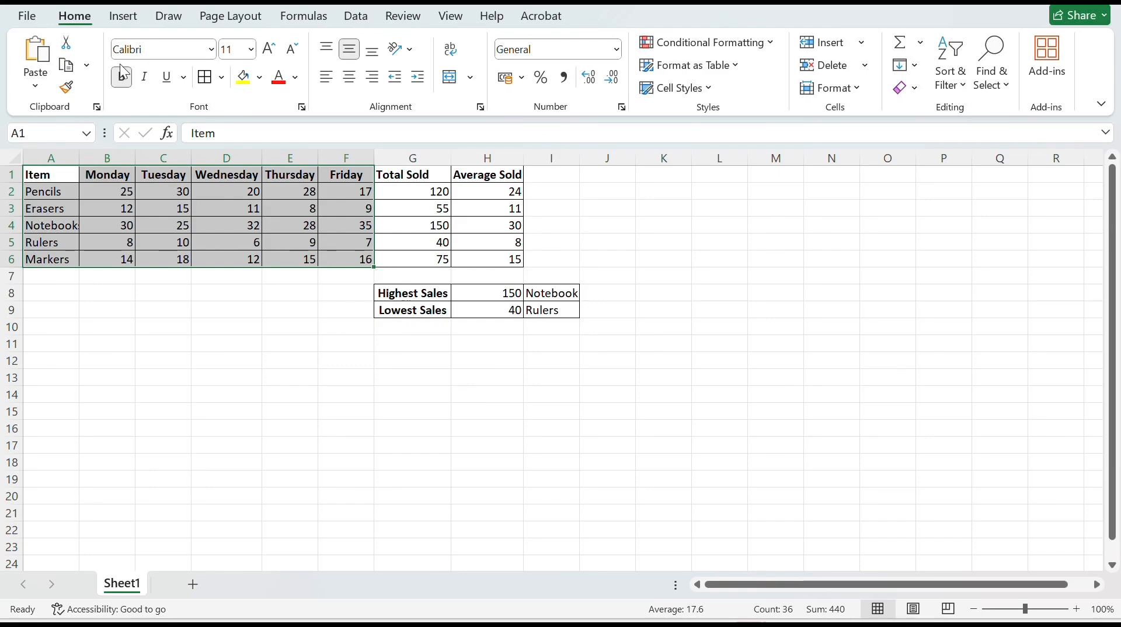
left_click(125, 15)
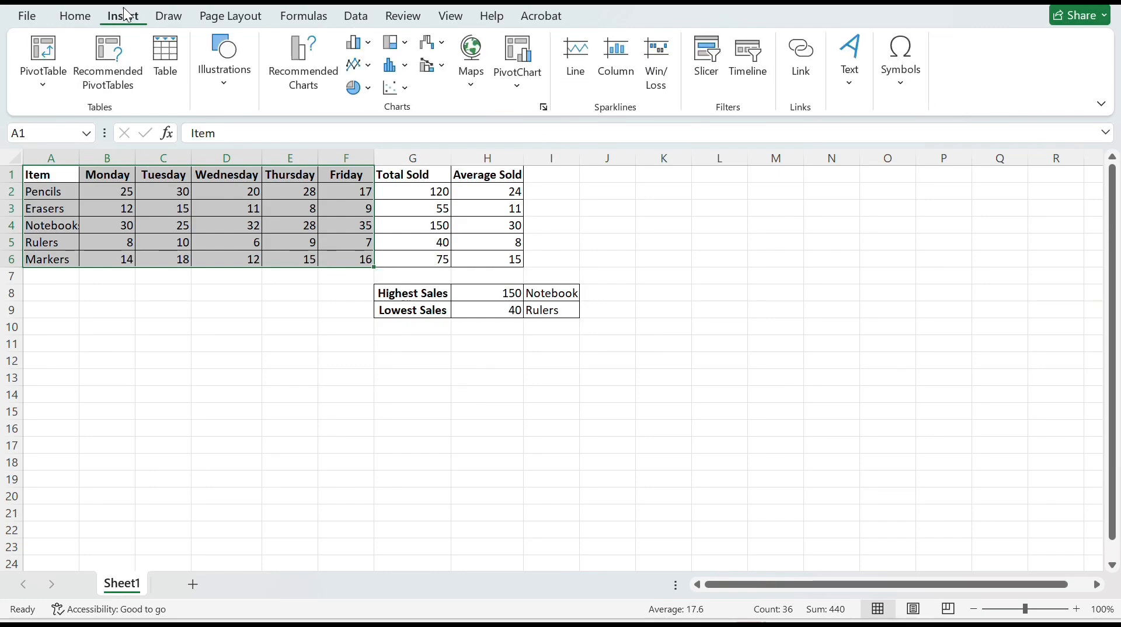
left_click(319, 81)
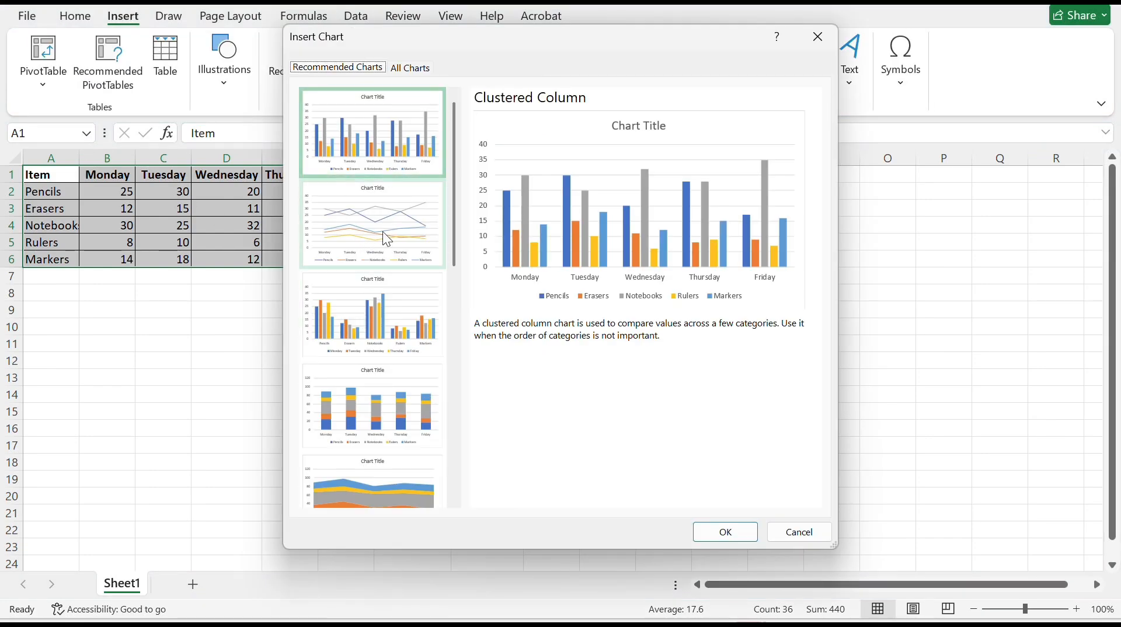
scroll(381, 380, "down", 5)
scroll(381, 380, "up", 5)
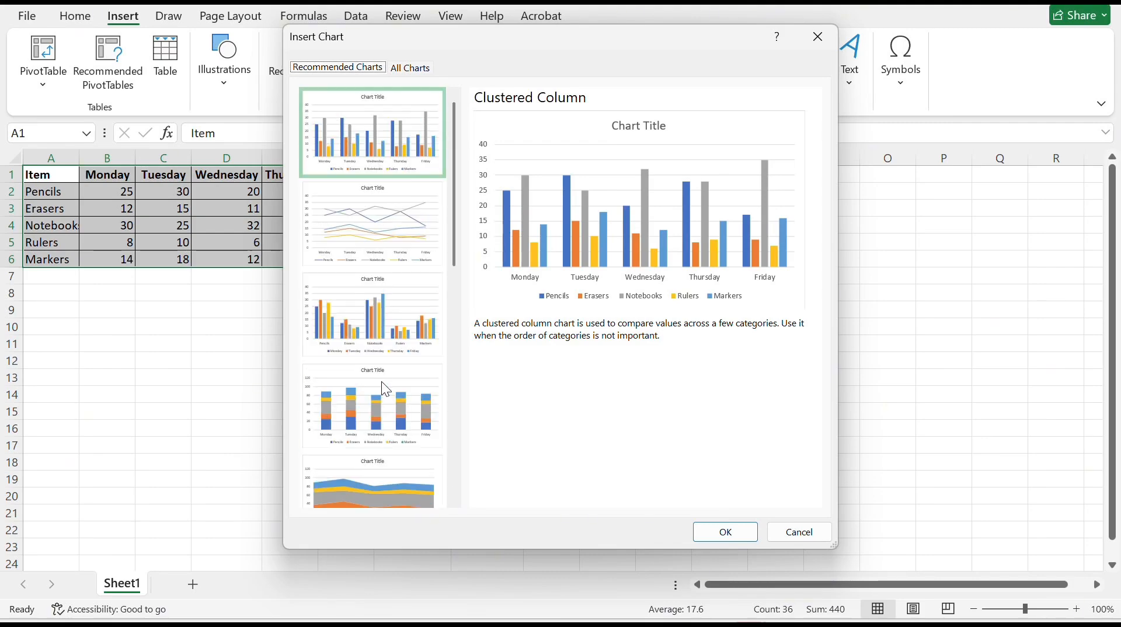
left_click(411, 68)
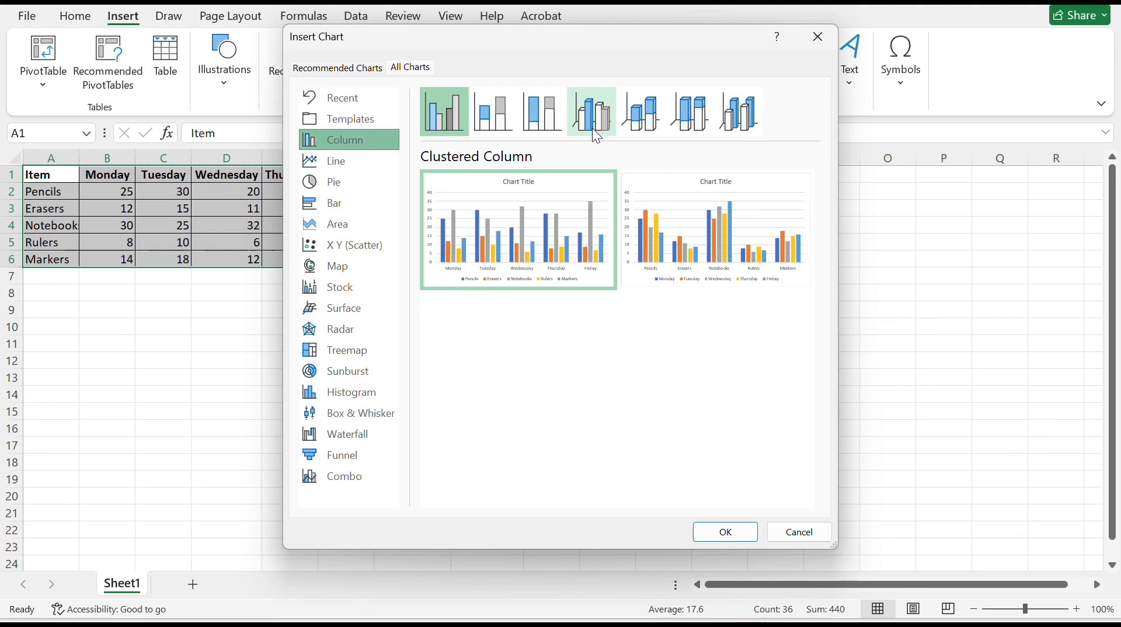
Preview the available column chart subtypes, from clustered and stacked through to the 3-D variants
left_click(486, 127)
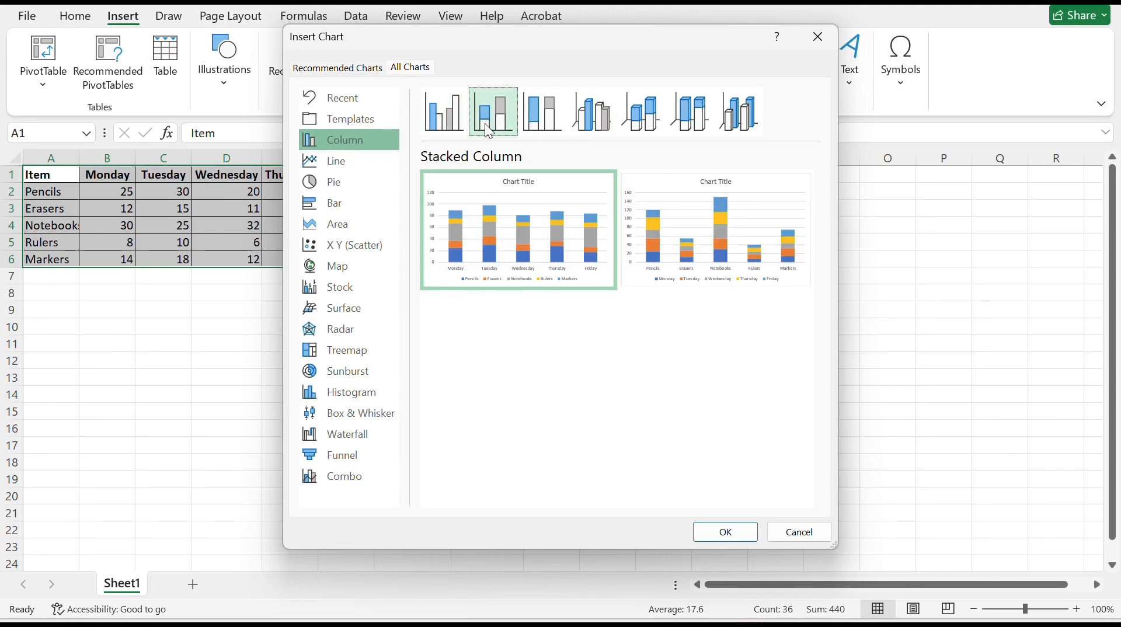
left_click(530, 116)
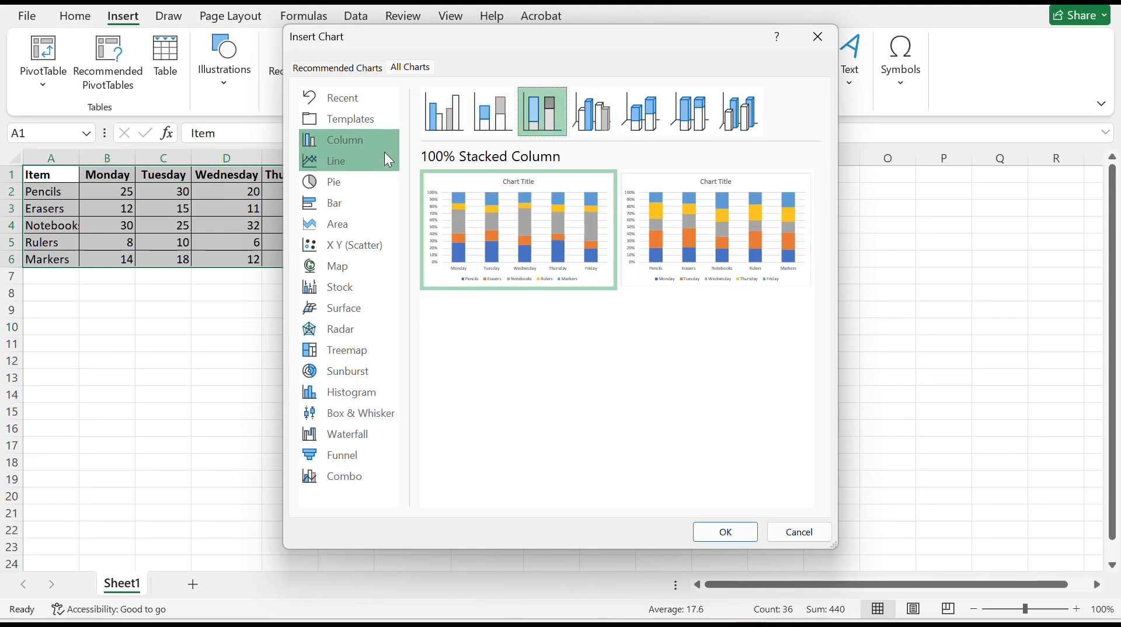
left_click(453, 126)
left_click(499, 118)
left_click(448, 127)
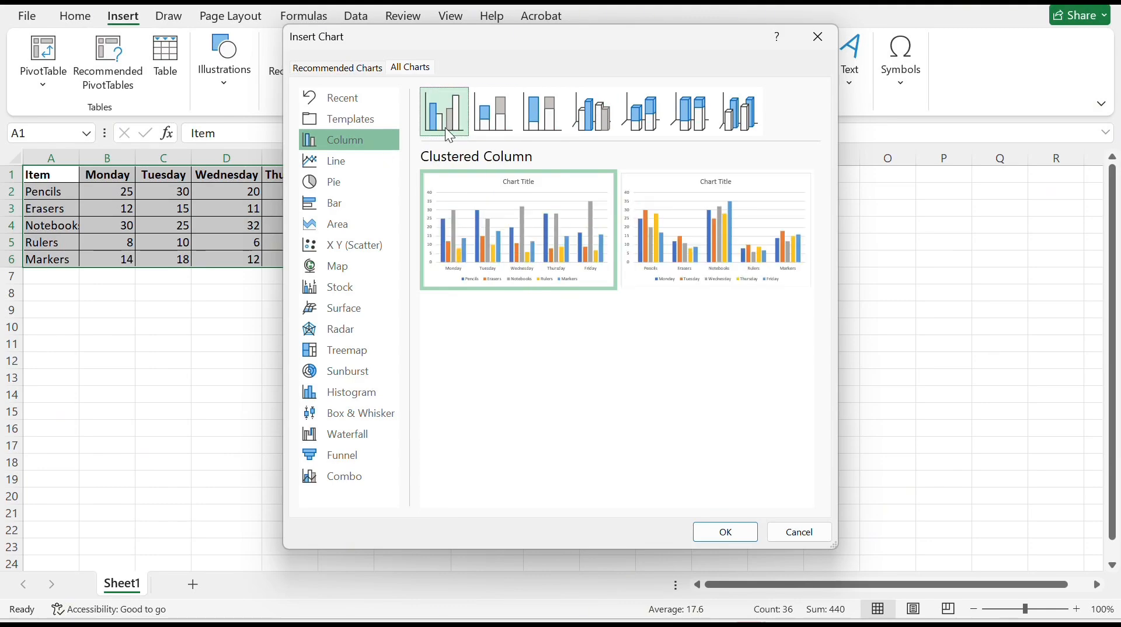
left_click(512, 124)
left_click(555, 122)
left_click(592, 117)
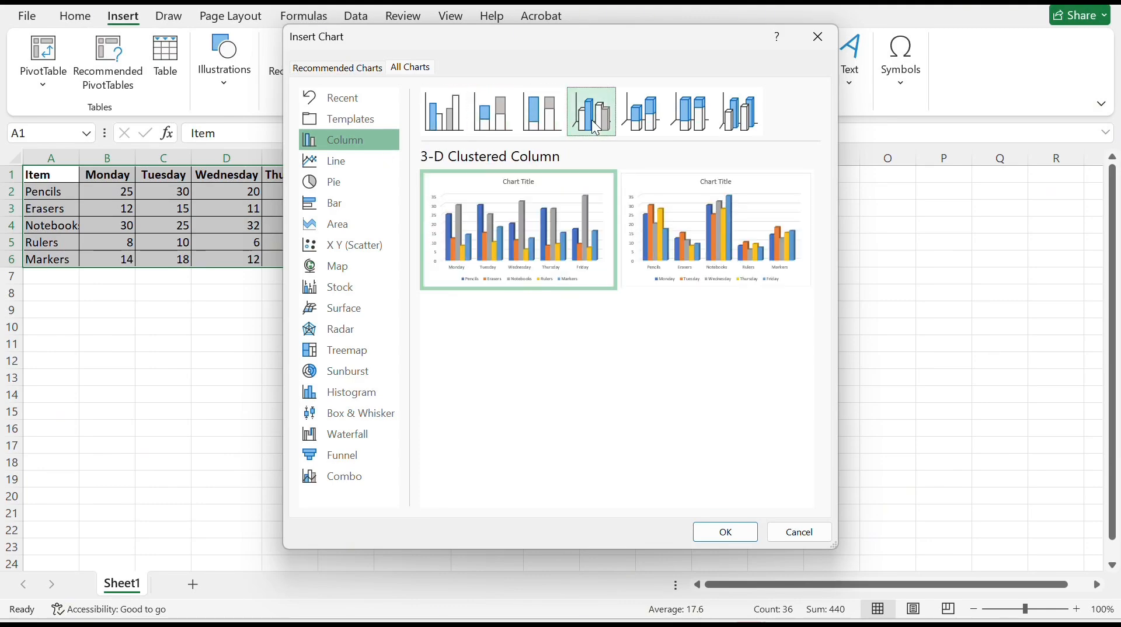
left_click(642, 117)
left_click(693, 124)
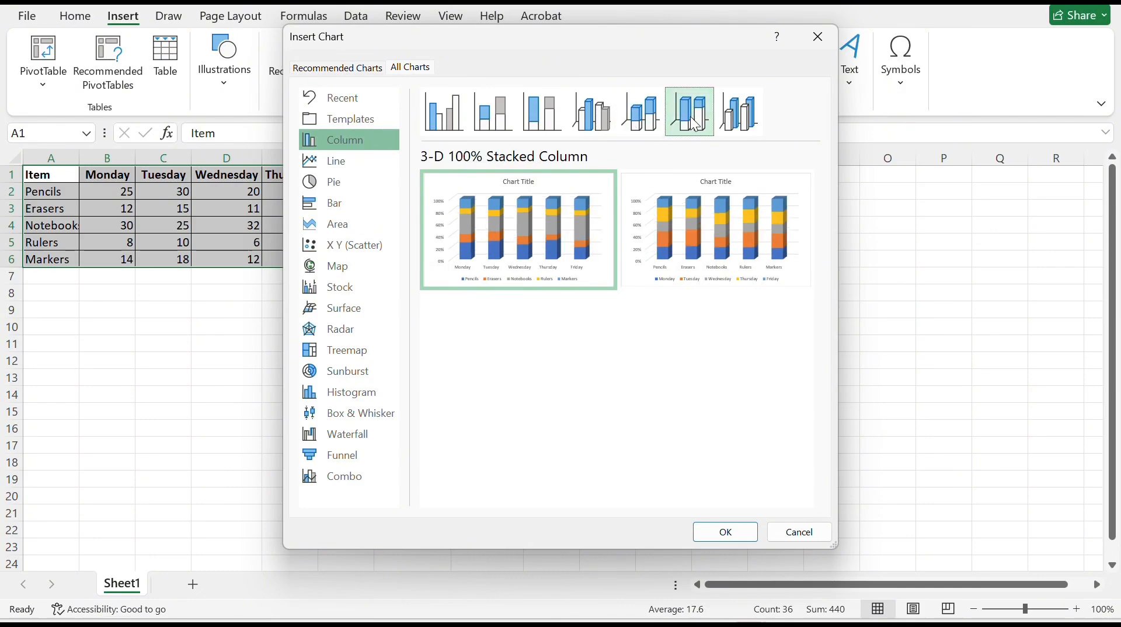
left_click(732, 121)
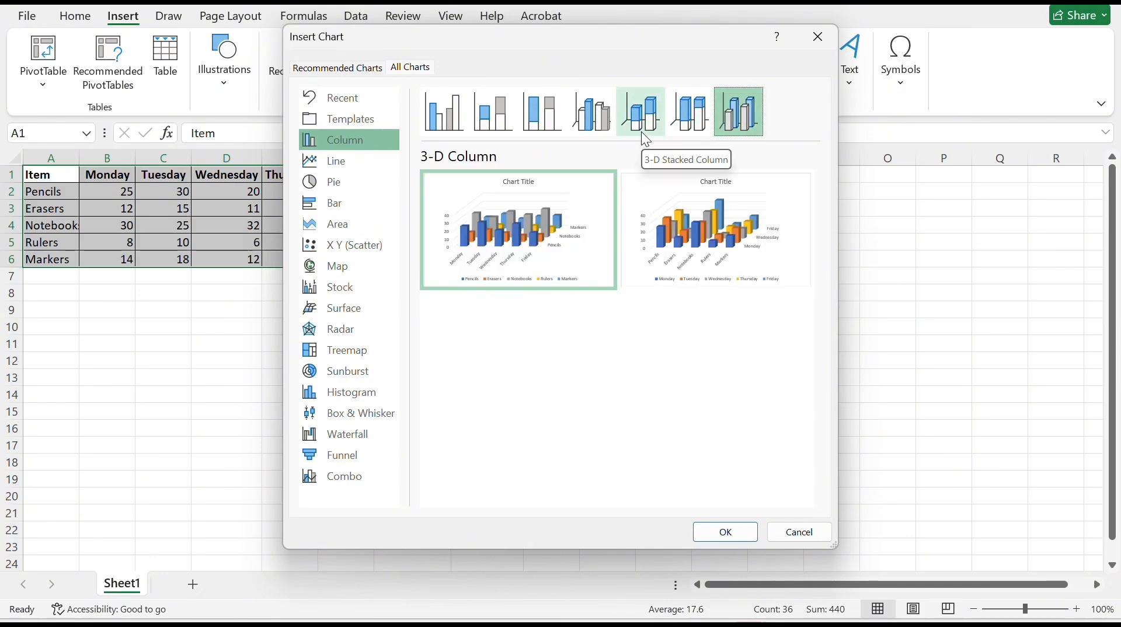
Insert a 3-D Clustered Column chart using the variant with the items along the horizontal axis and the days as series
left_click(604, 131)
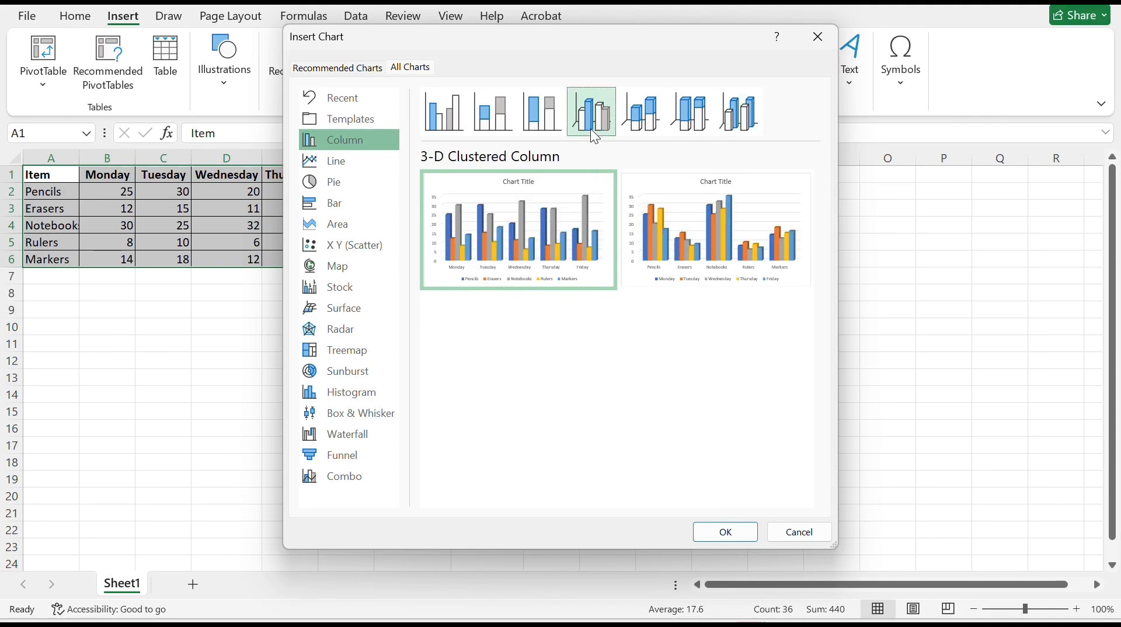
mouse_move(703, 228)
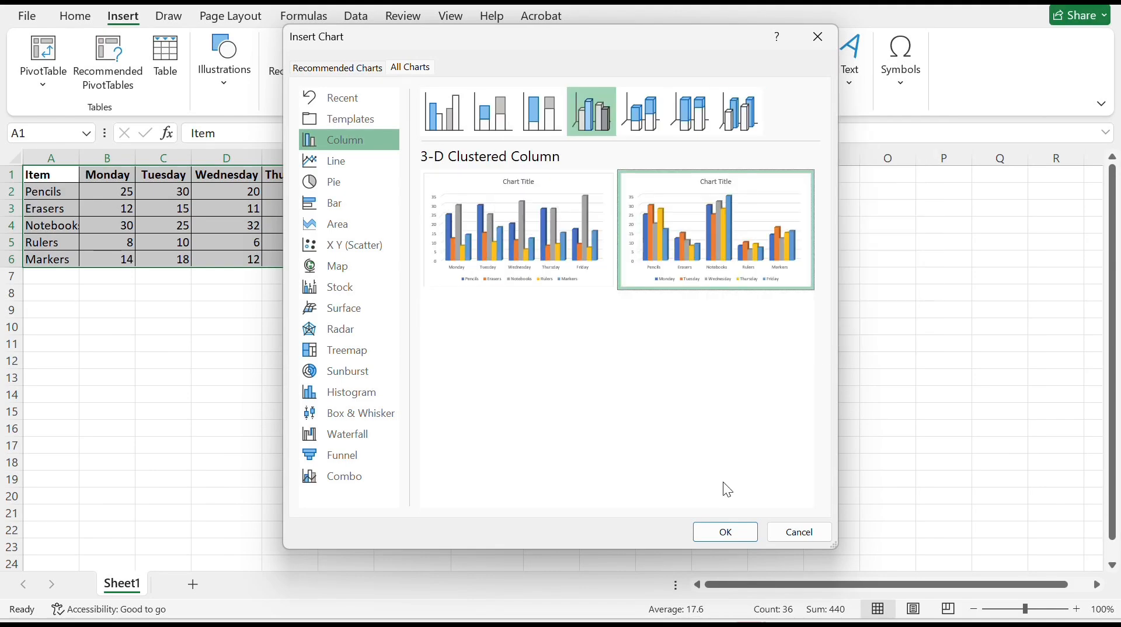
left_click(722, 532)
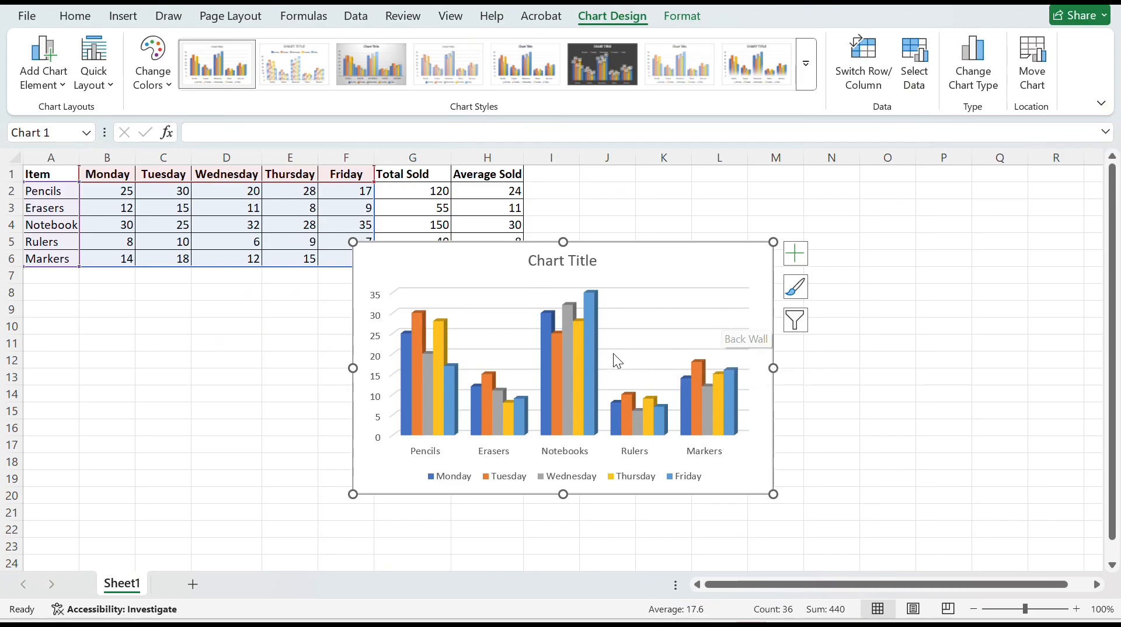
Move the chart to its own new sheet named Chart1, and check it against Sheet1
right_click(692, 275)
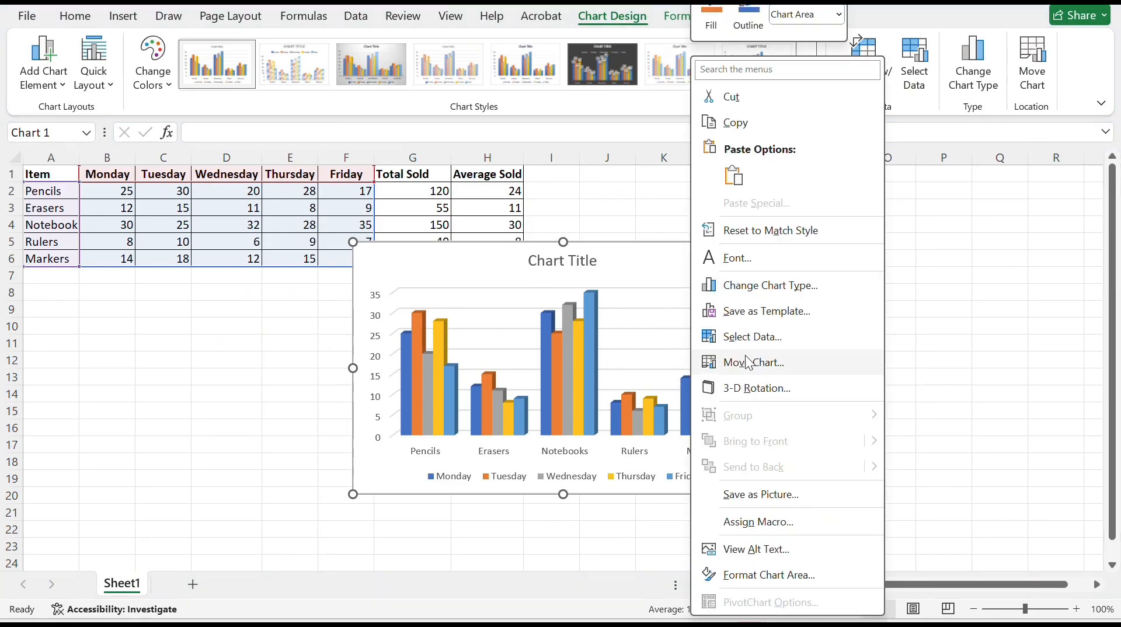
left_click(745, 363)
left_click(621, 325)
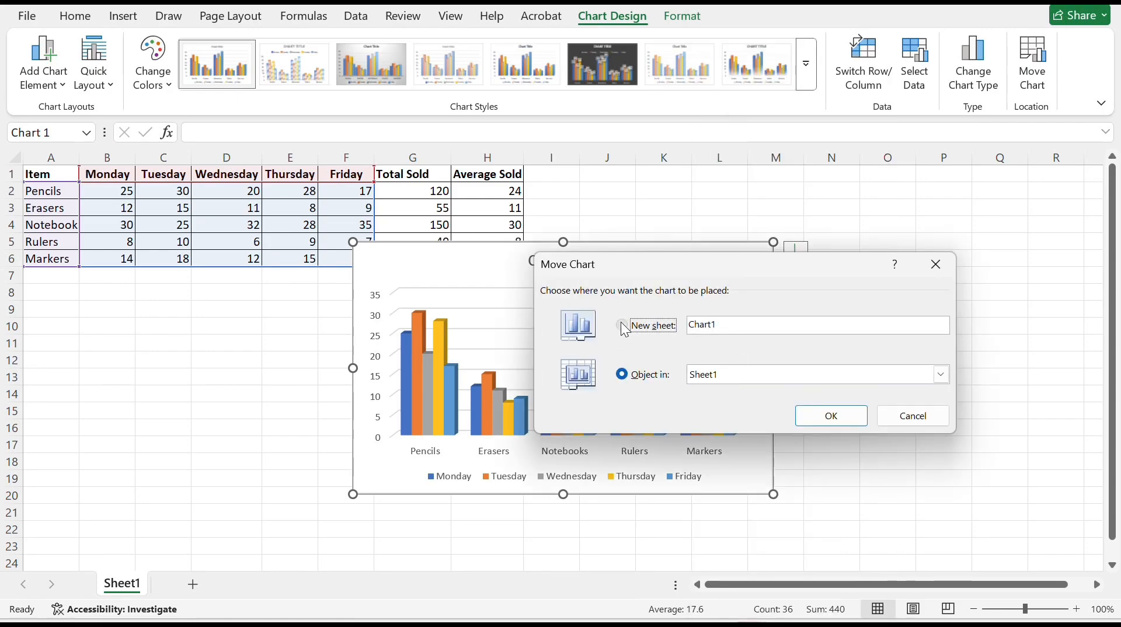
left_click(766, 325)
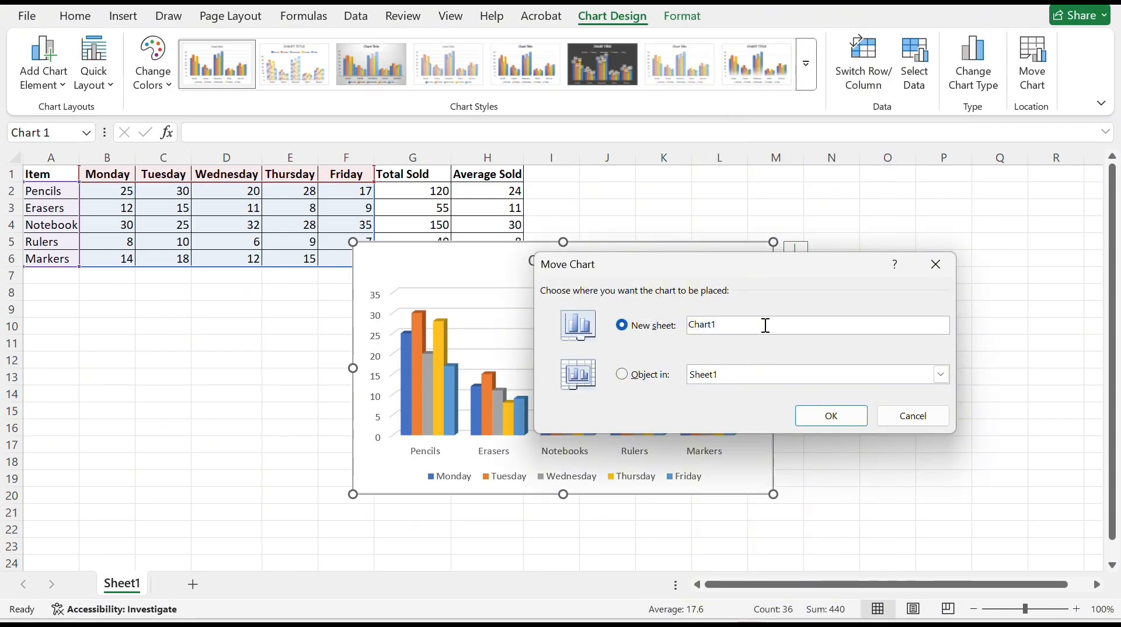
left_click(820, 414)
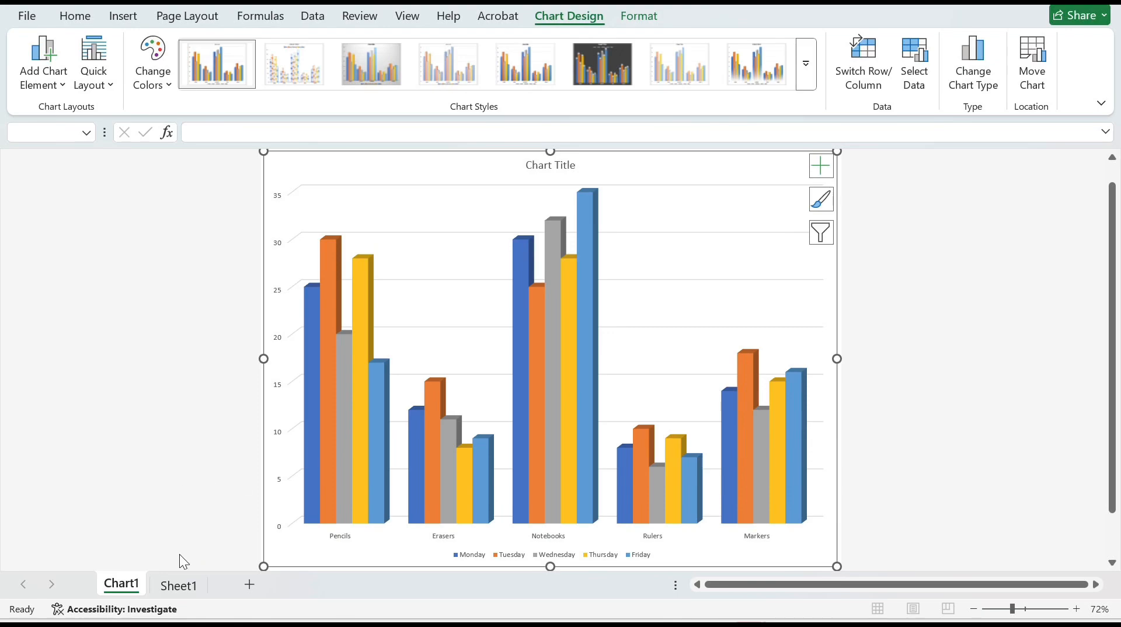
left_click(178, 586)
left_click(131, 586)
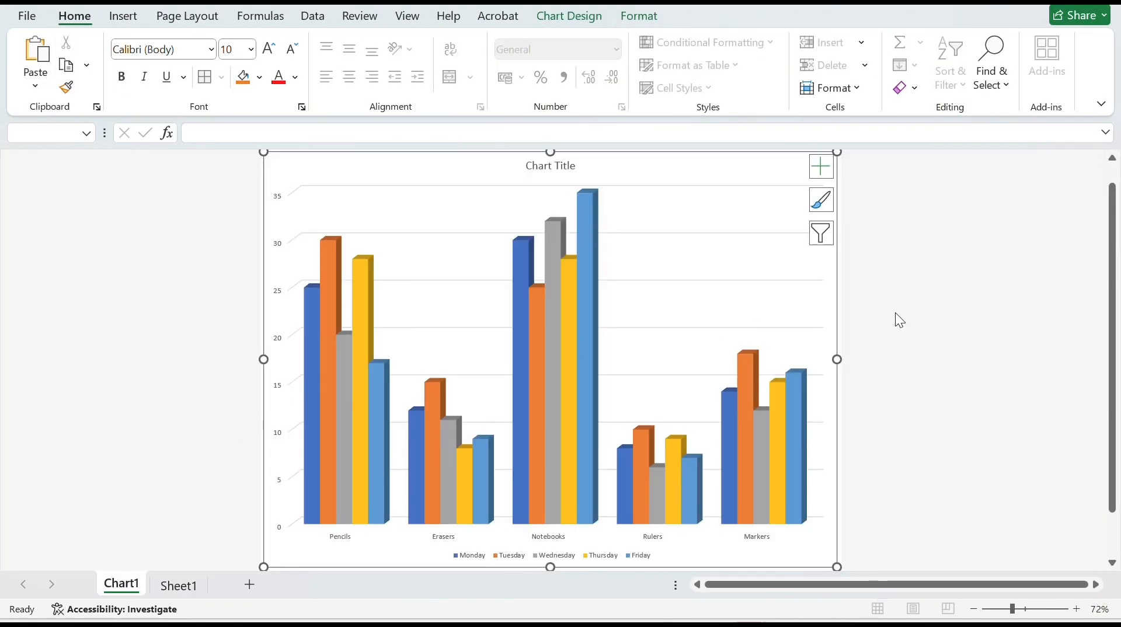
Replace the placeholder chart title with "Weekly Sales of School Suppliers"
left_click(556, 173)
double_click(556, 173)
left_click_drag(556, 173, 532, 177)
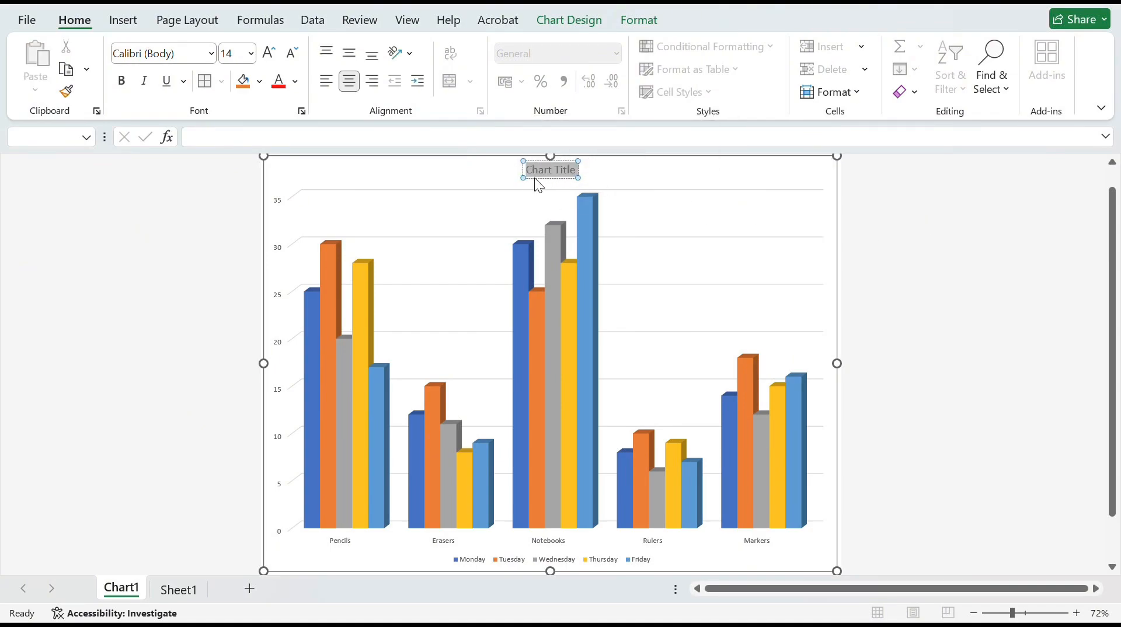
key("Delete")
type("Wee")
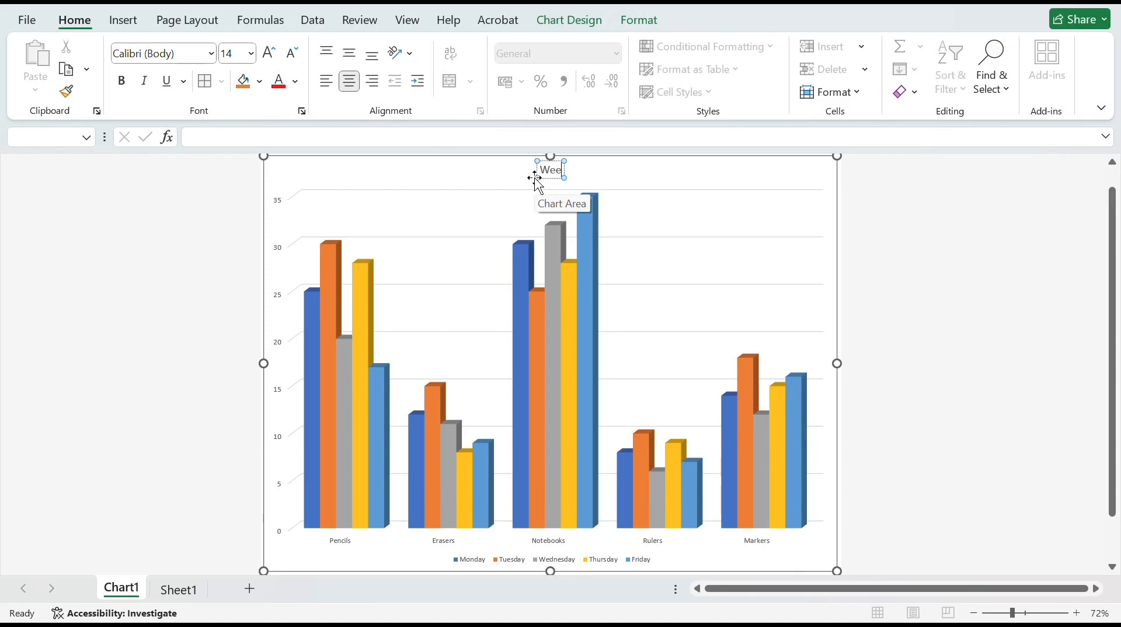
type("kly Sale")
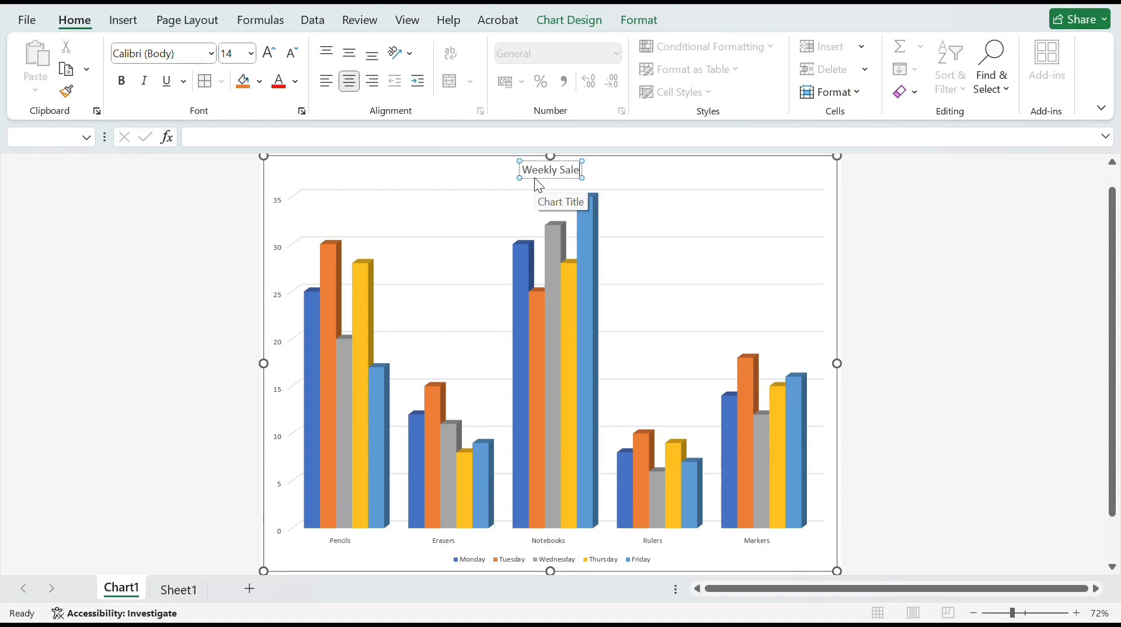
type("s of Sch")
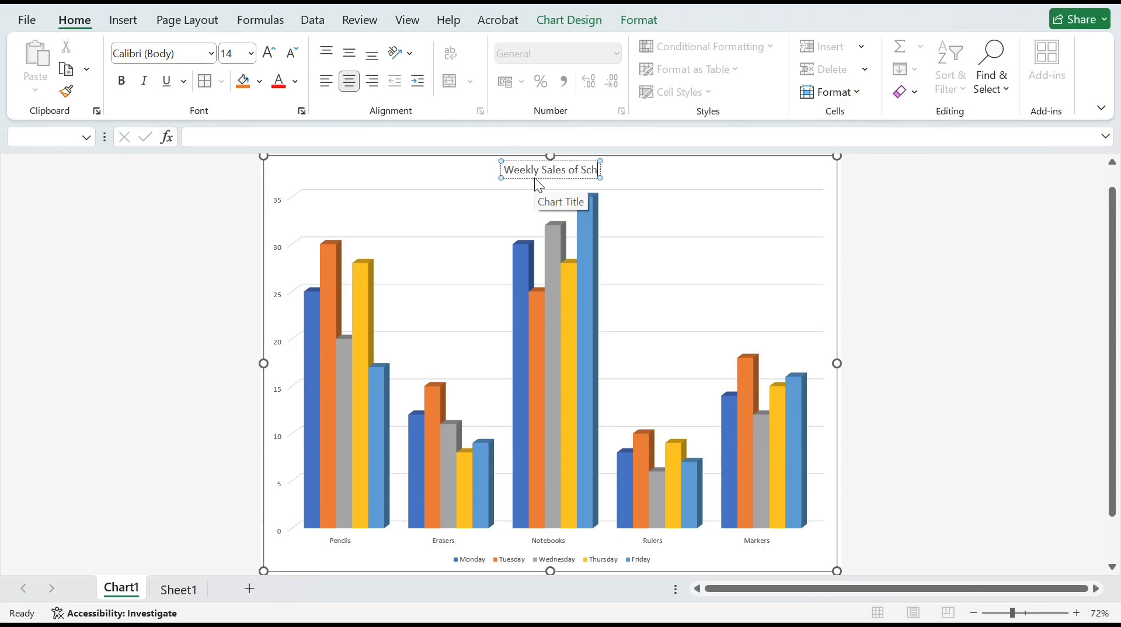
type("ool Suppliers")
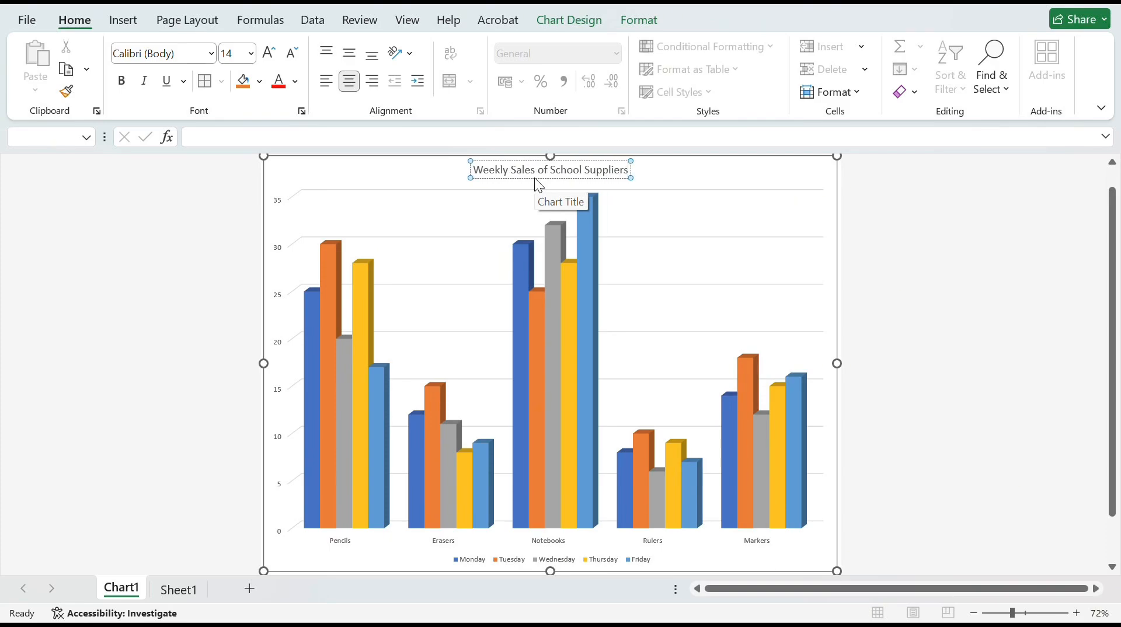
left_click(819, 186)
left_click(819, 185)
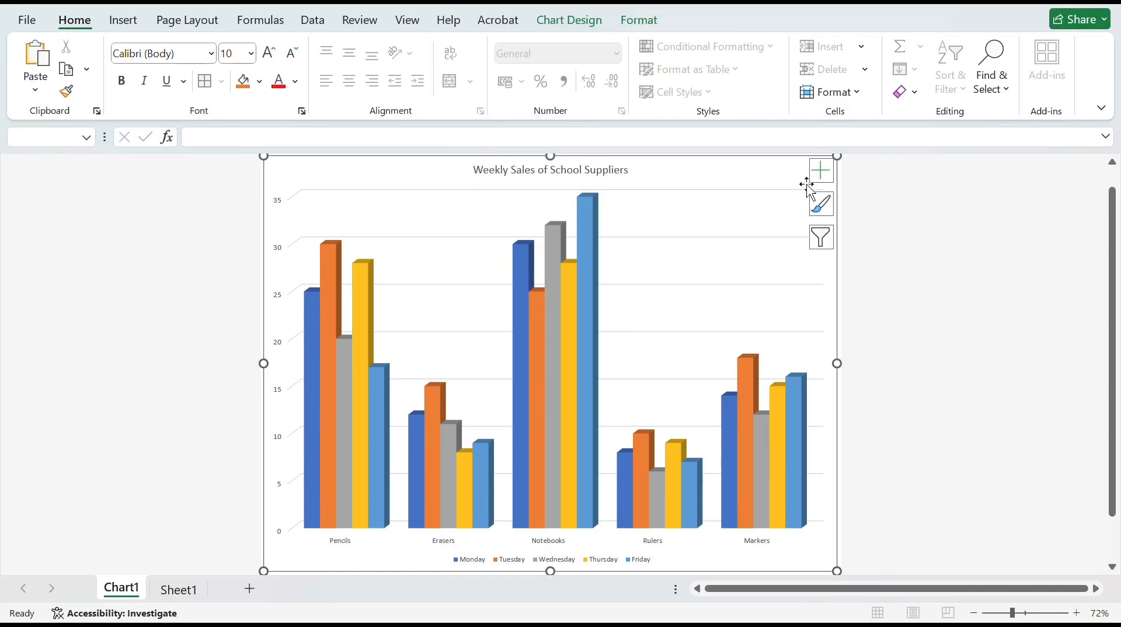
Add axis titles to the chart and name the vertical axis "Quantity Sold"
left_click(822, 179)
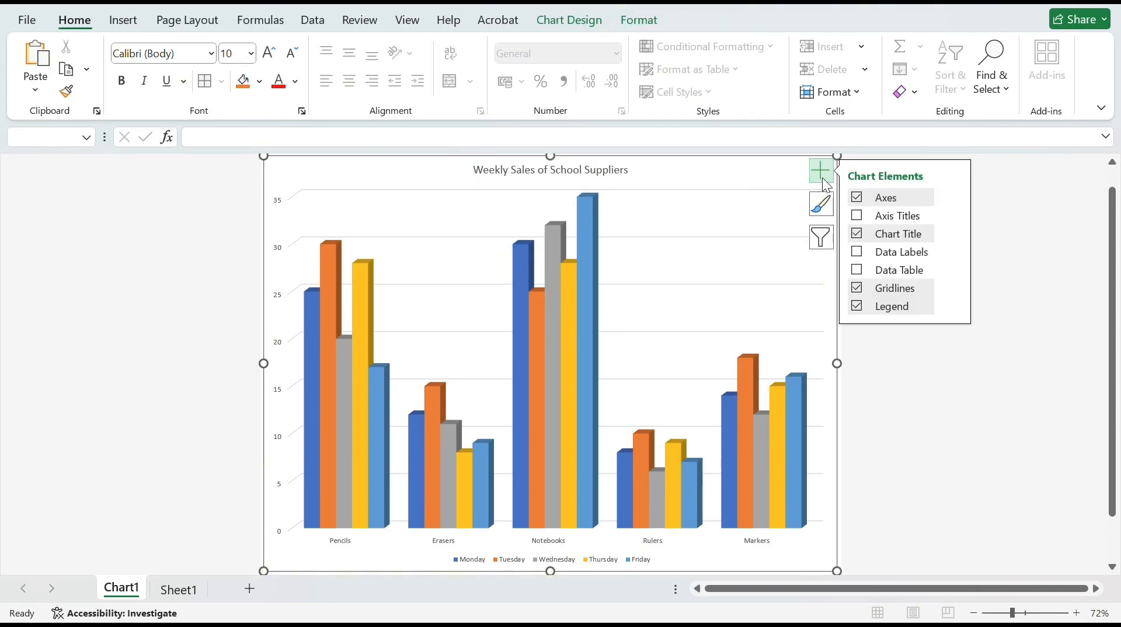
left_click(868, 217)
left_click(285, 360)
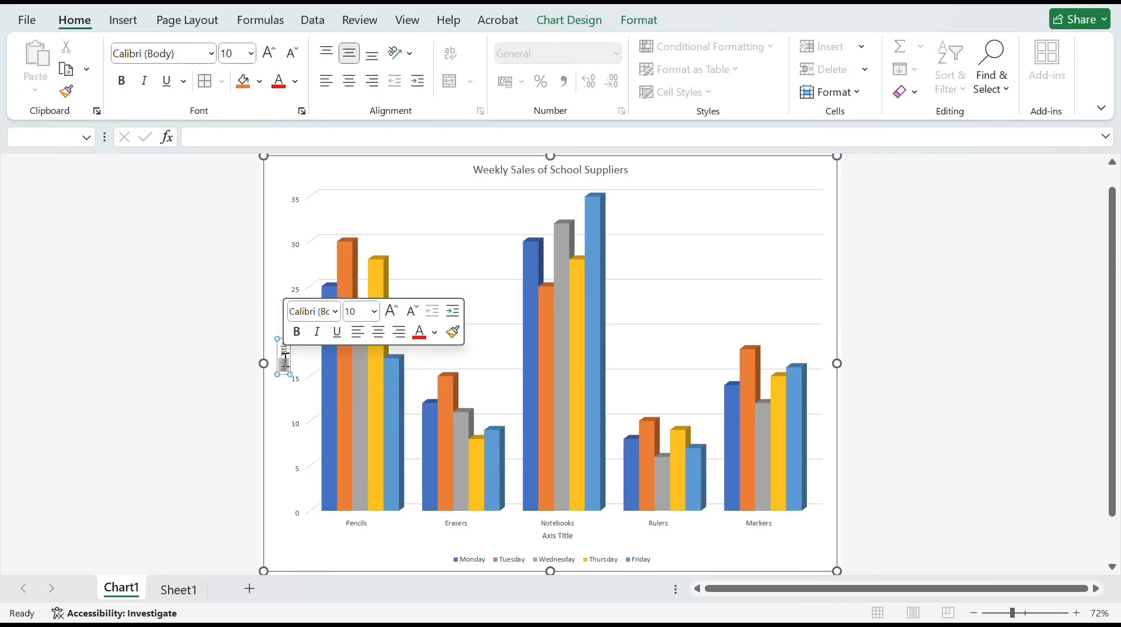
left_click_drag(291, 339, 287, 384)
key("Delete")
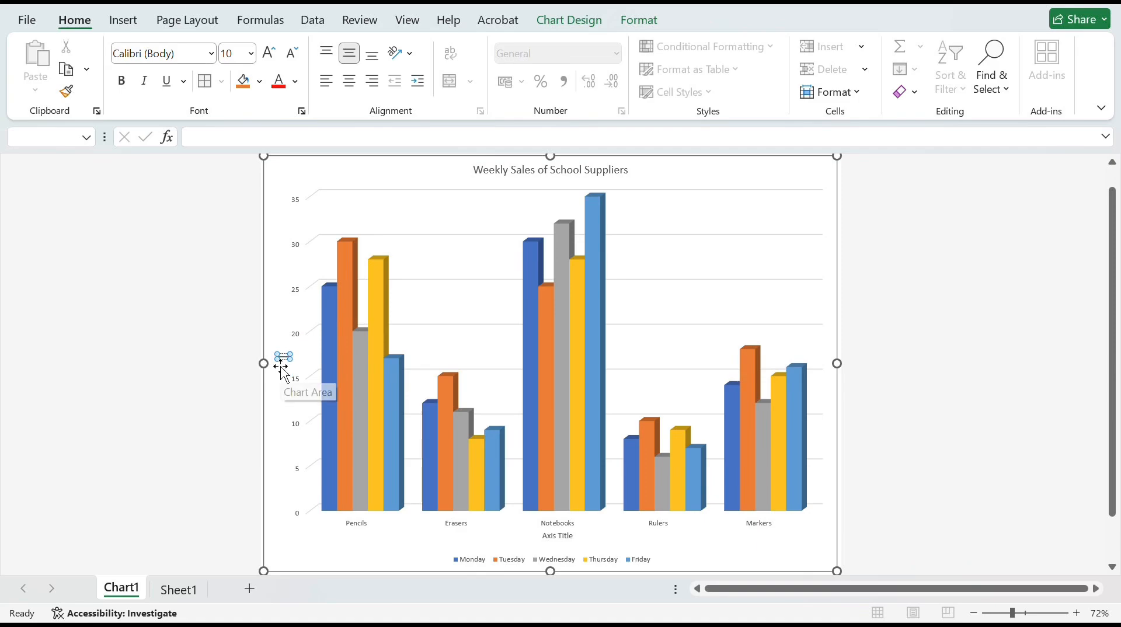
type("Quantity")
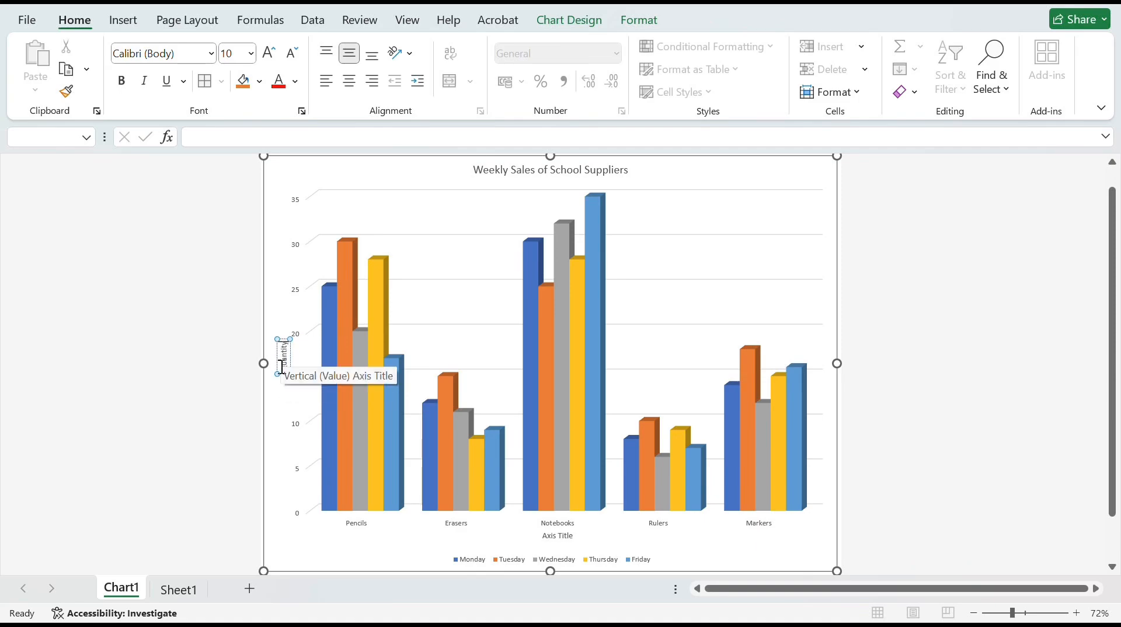
type(" Sold")
Name the horizontal axis "Types of School Suppliers"
left_click(563, 535)
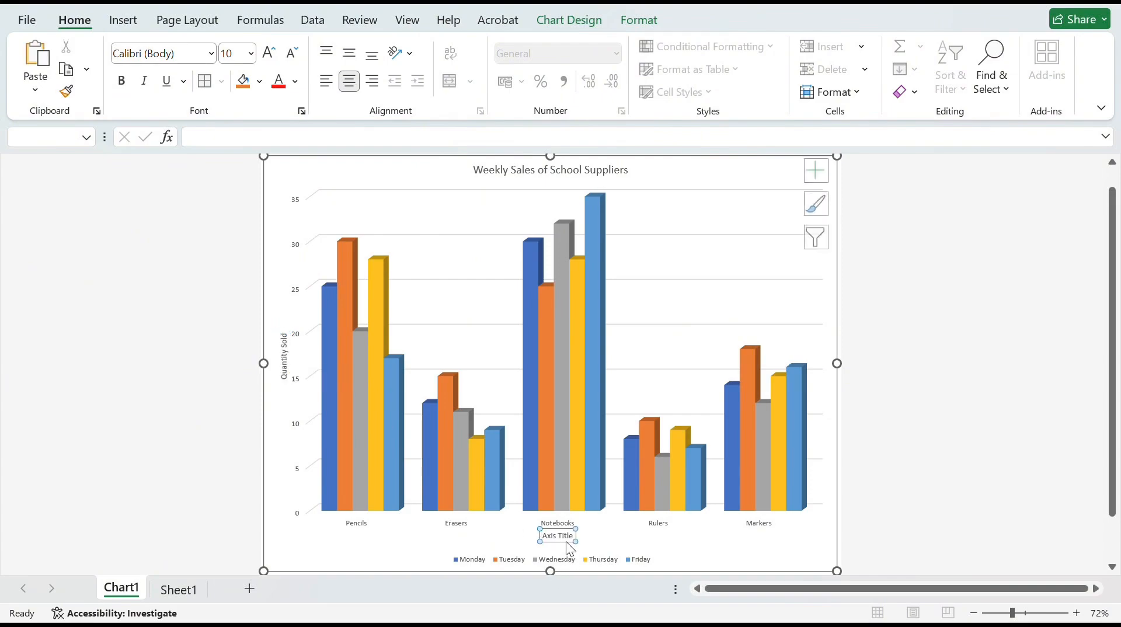
left_click_drag(575, 536, 545, 536)
type("Types of Scool")
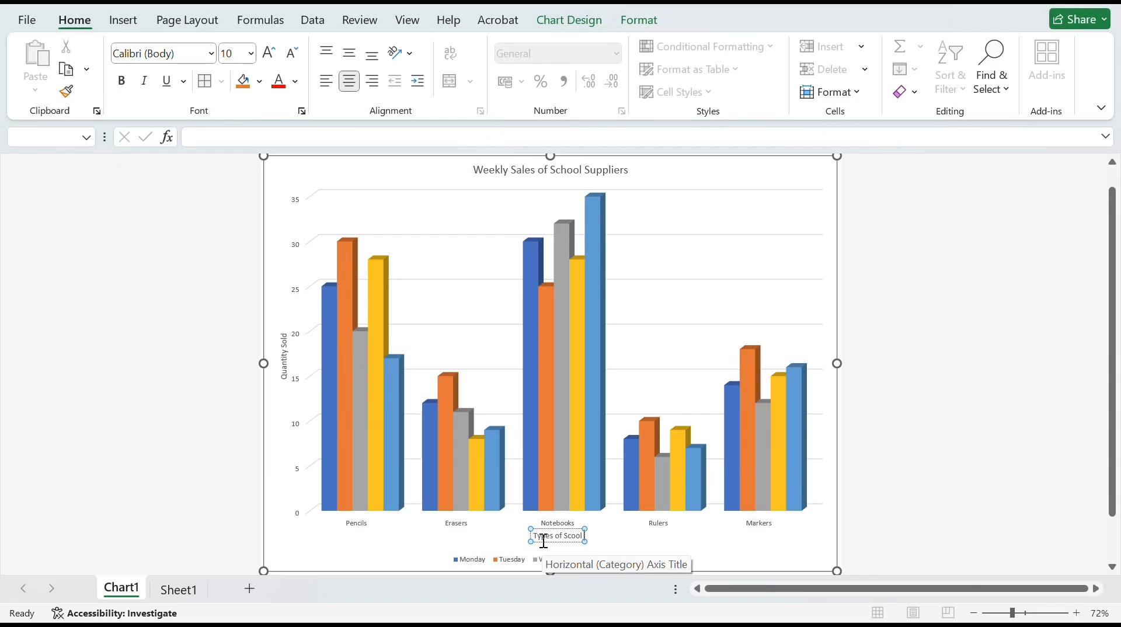
key("BackSpace")
key("BackSpace")
key("BackSpace")
type("hool Suppliers")
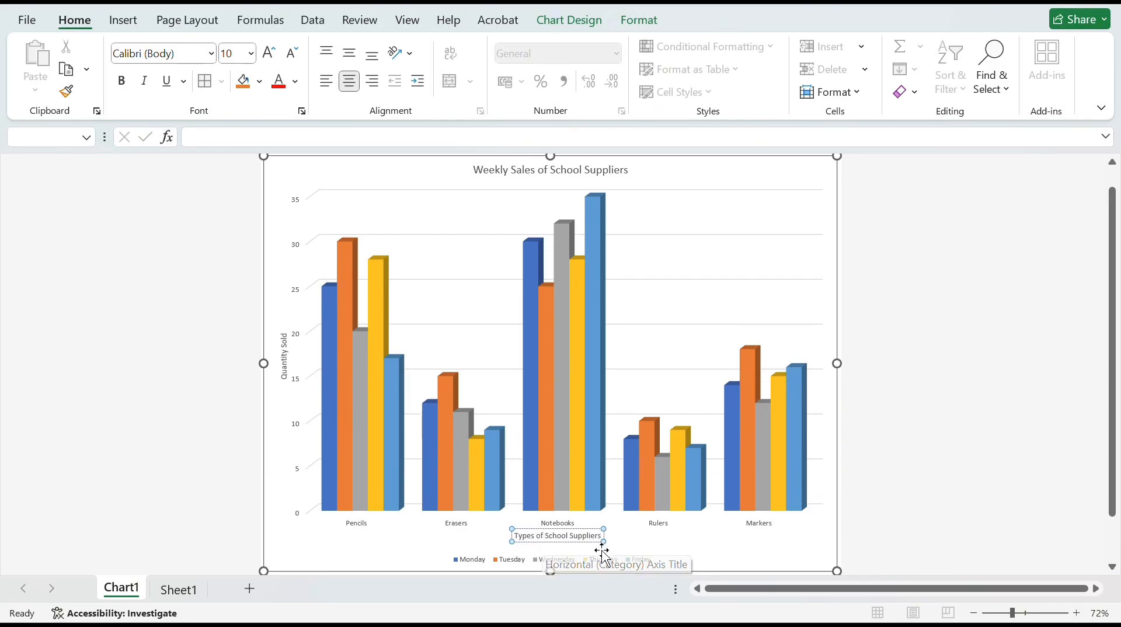
left_click(638, 538)
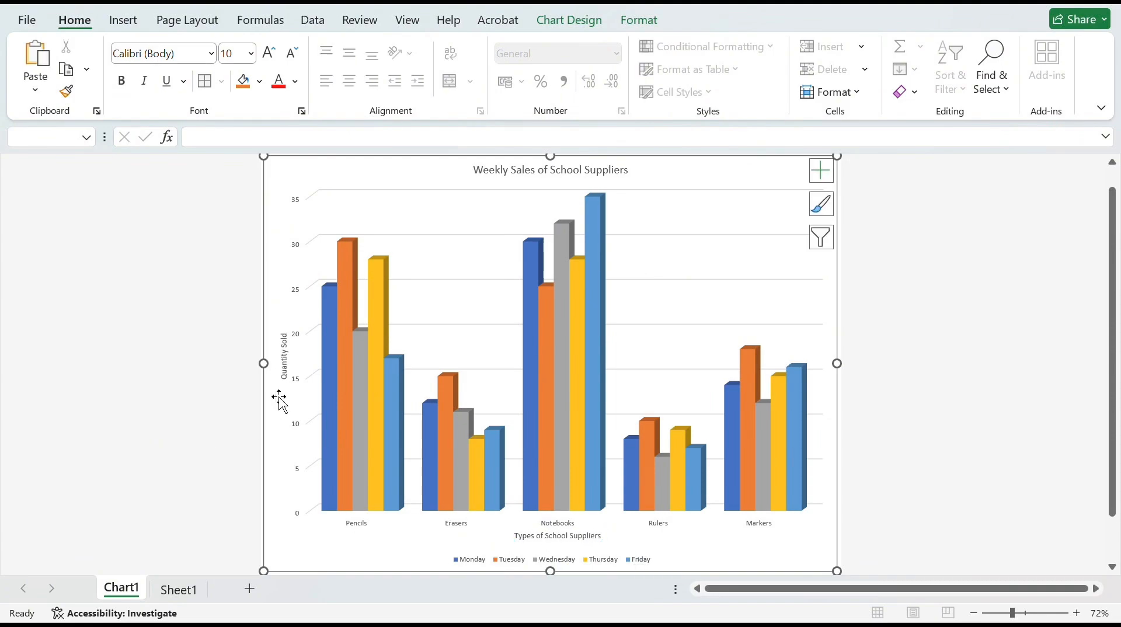
Set the vertical axis title's font size to 14
left_click(284, 371)
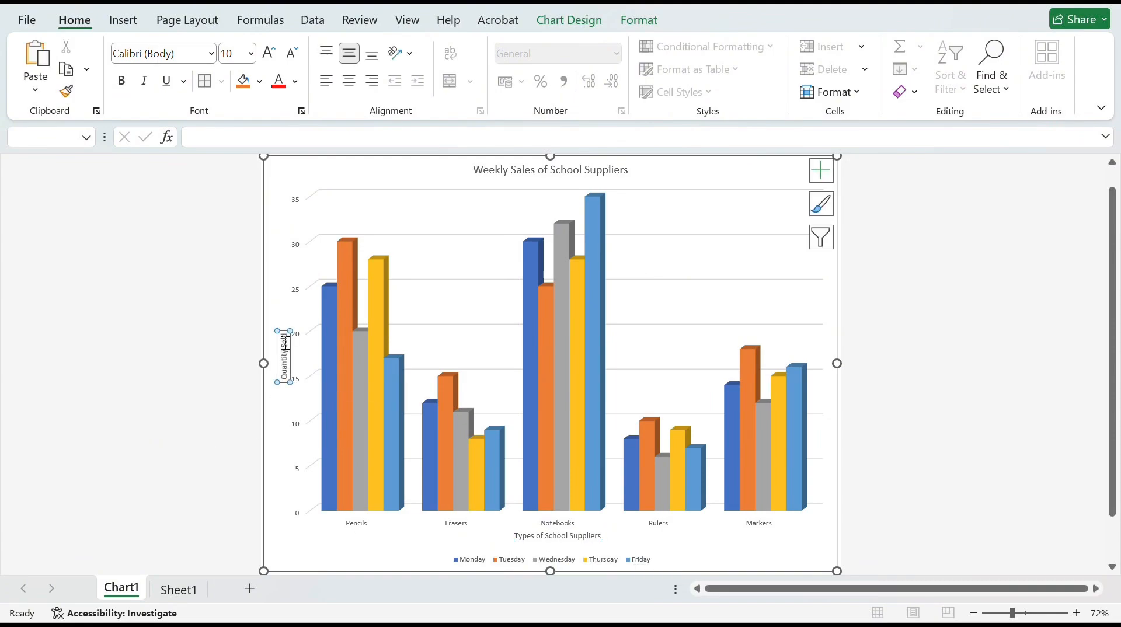
left_click_drag(285, 344, 285, 371)
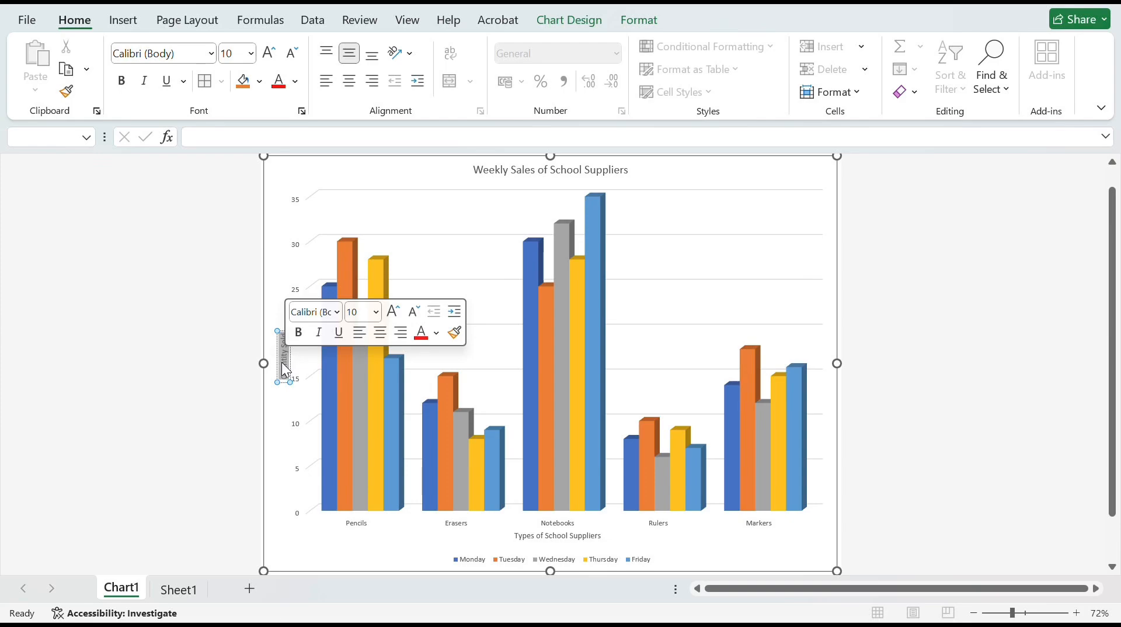
left_click(376, 313)
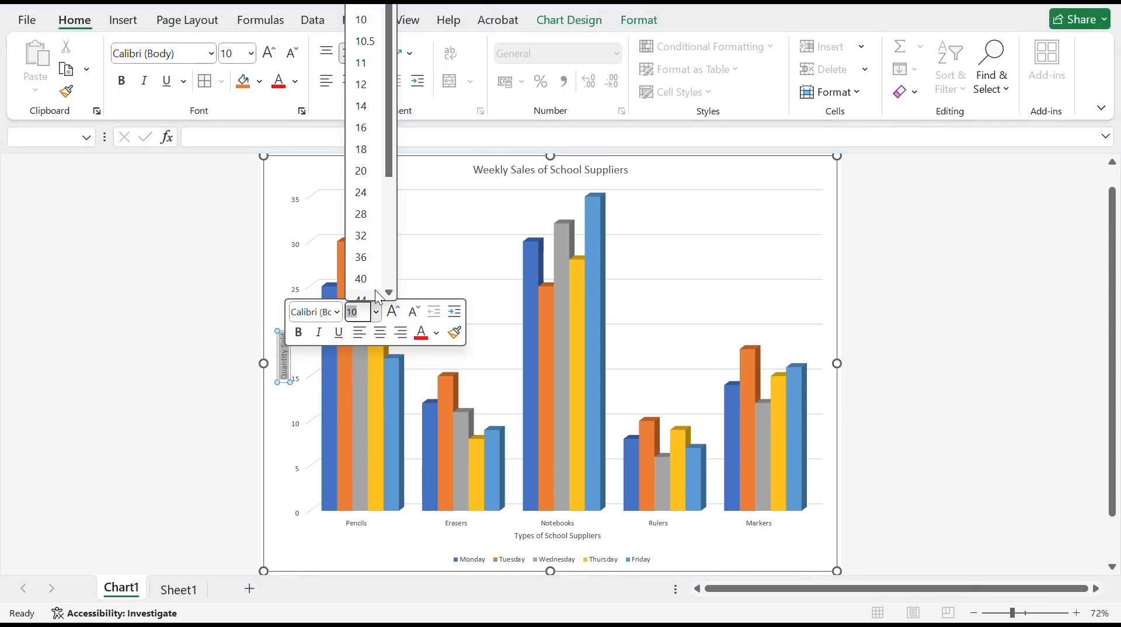
left_click(367, 111)
Set the horizontal axis title's font size to 14
left_click(603, 535)
left_click_drag(604, 535, 516, 536)
left_click(618, 494)
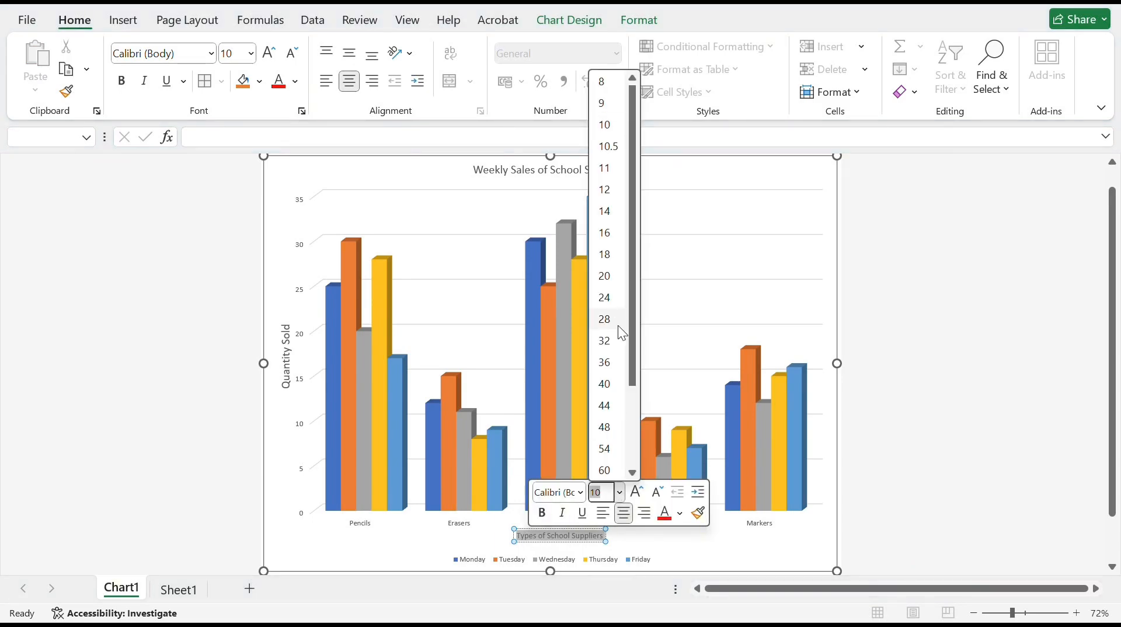
left_click(602, 211)
left_click(741, 529)
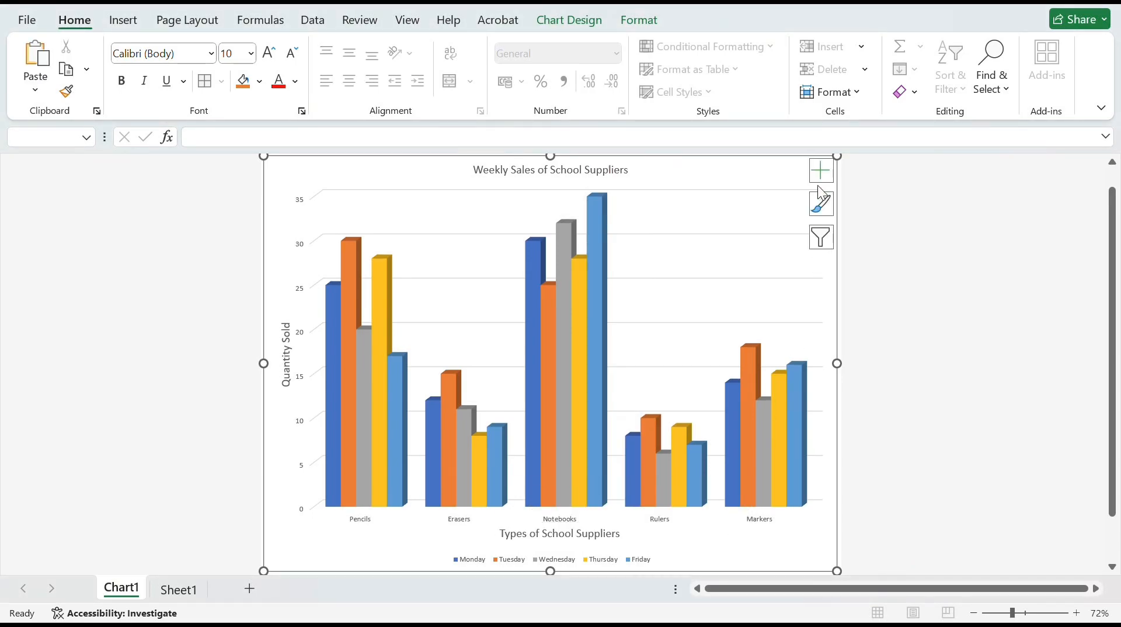
Try the blue and grey colour palette on the chart, and apply the fourth Colorful palette starting with green, blue and gold
left_click(823, 205)
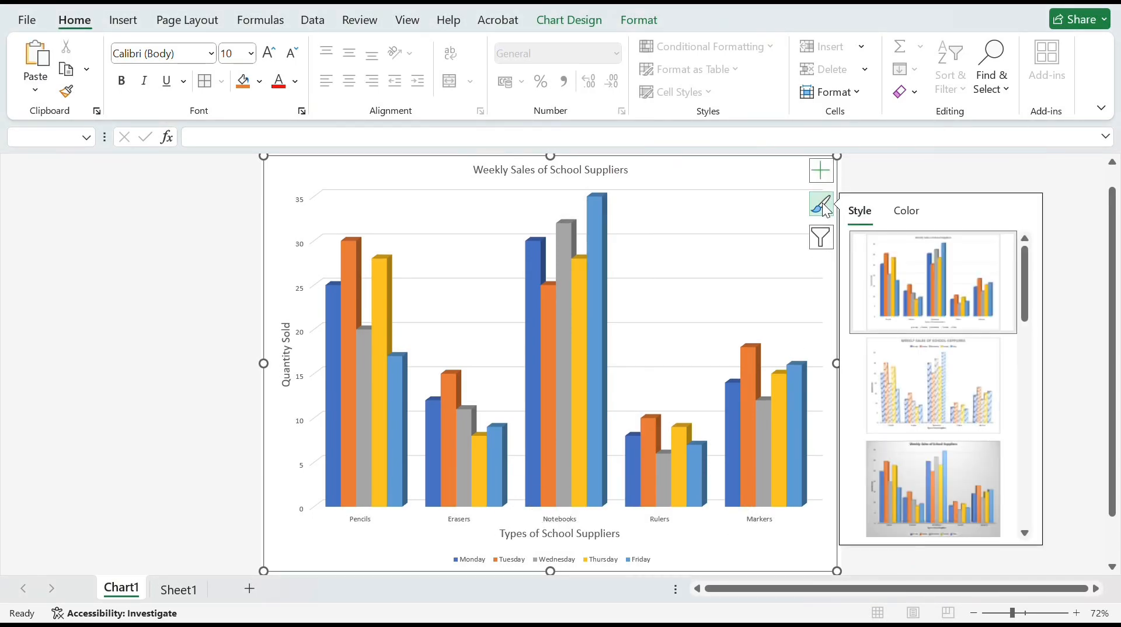
left_click(911, 212)
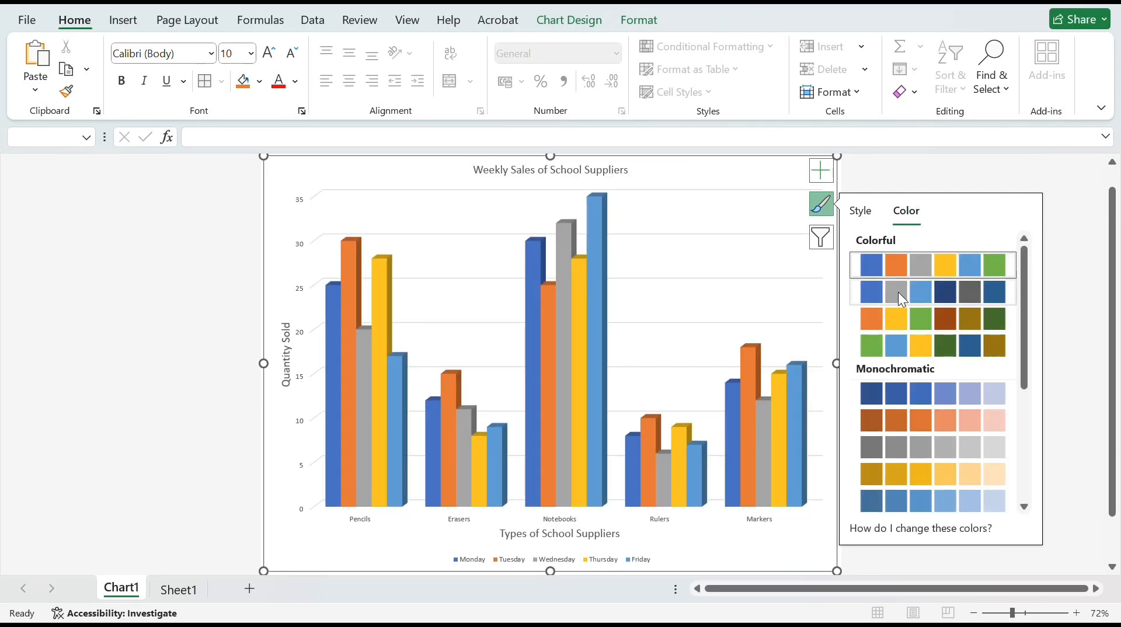
left_click(944, 293)
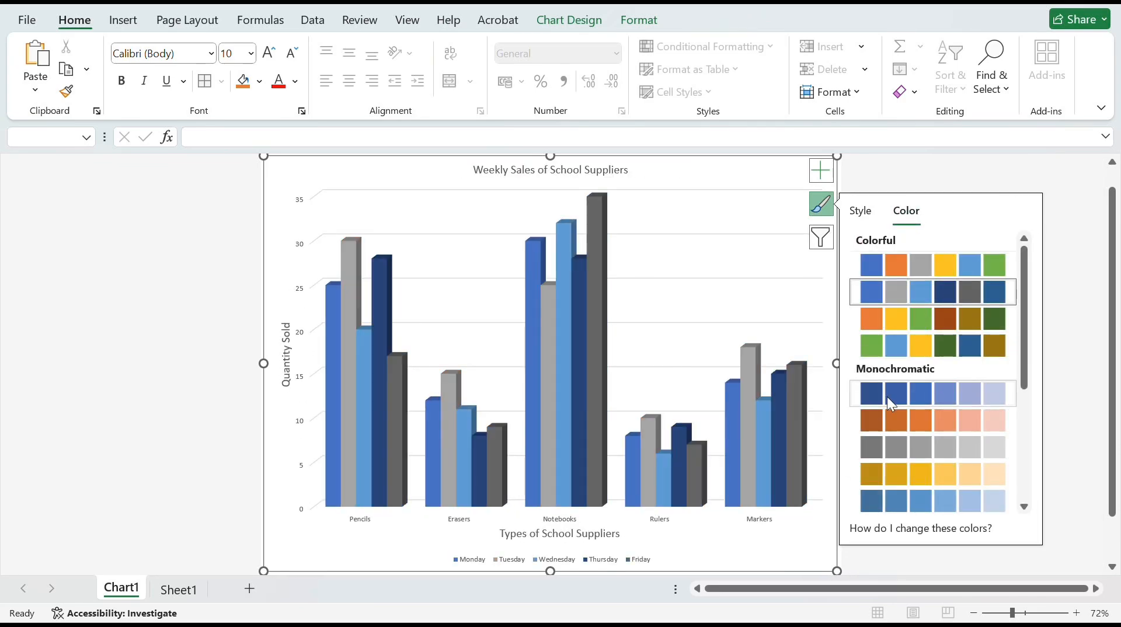
left_click(917, 351)
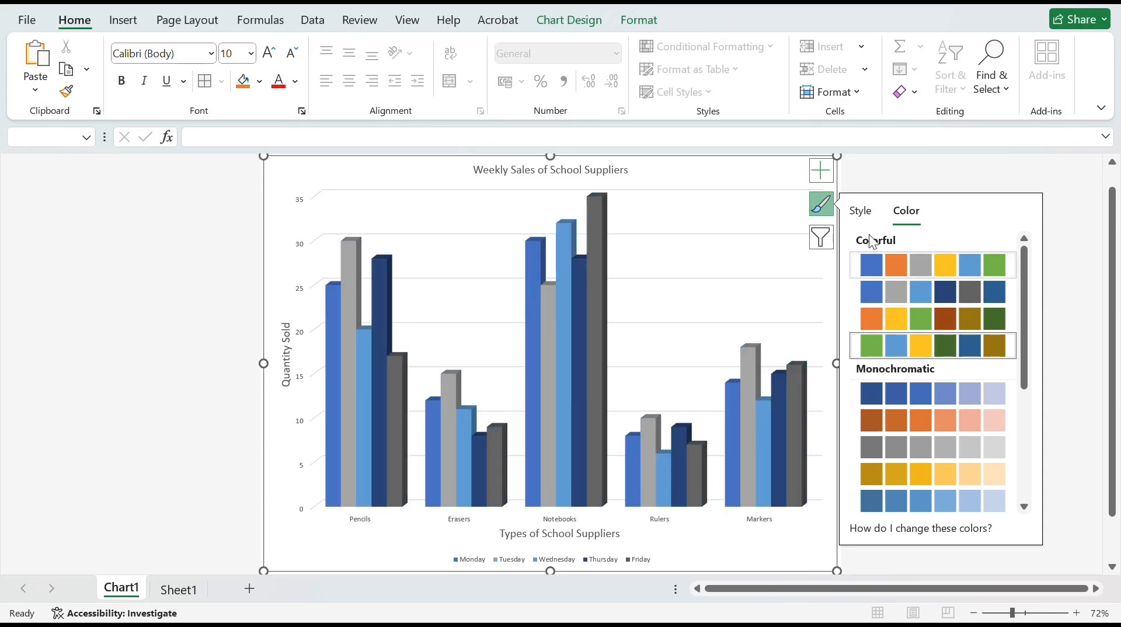
Browse the chart styles, apply the first one to the chart and deselect the chart
left_click(866, 211)
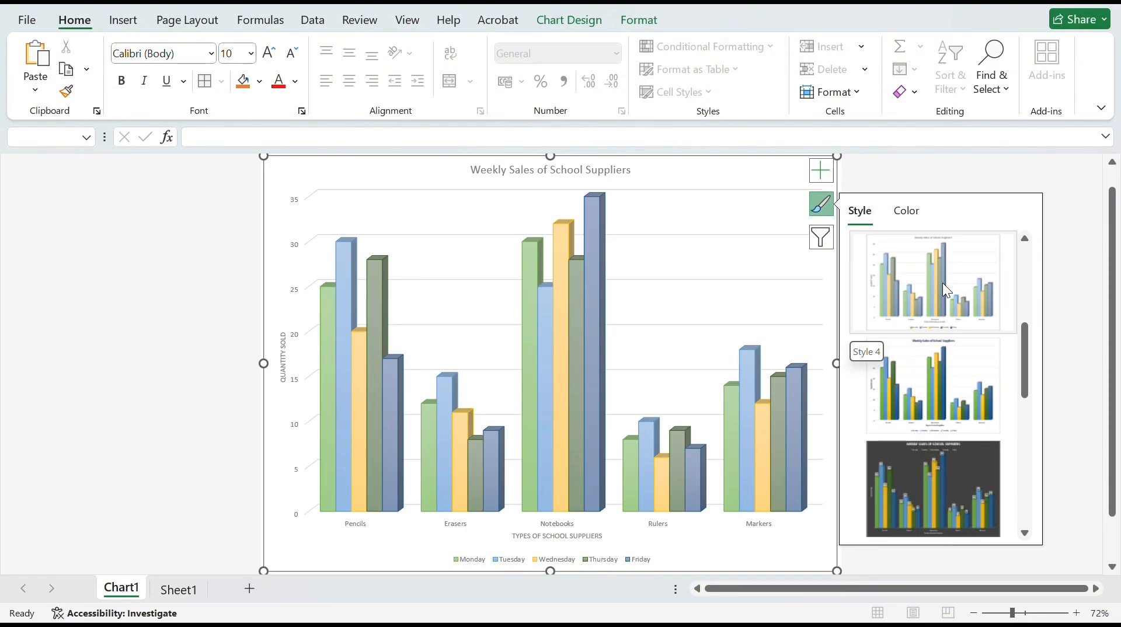
scroll(943, 283, "up", 3)
left_click(939, 279)
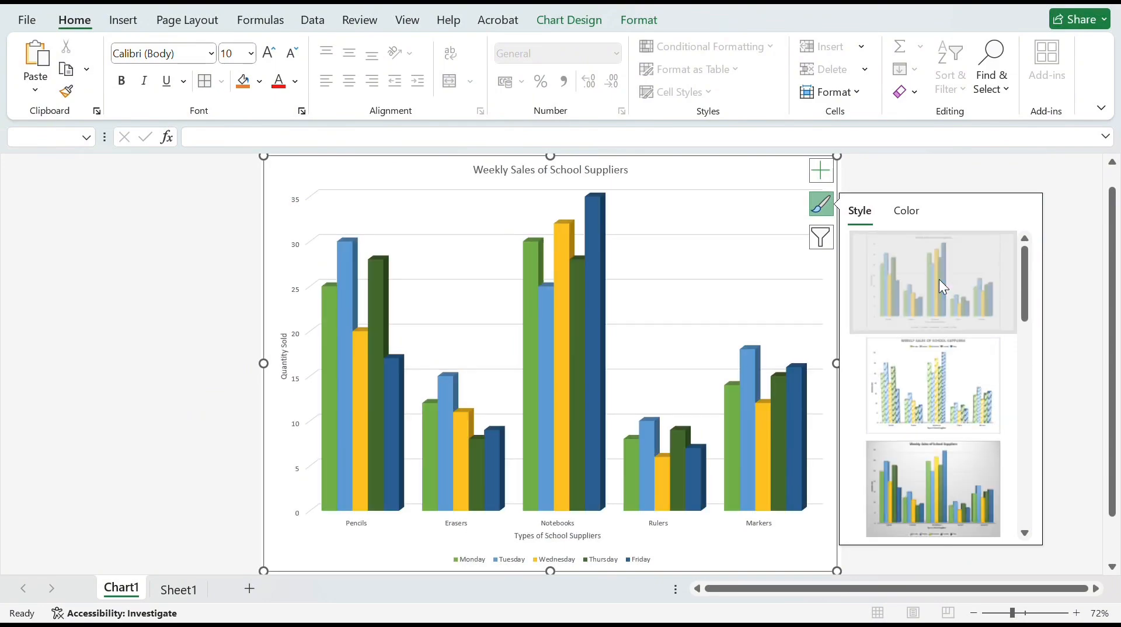
left_click(1095, 275)
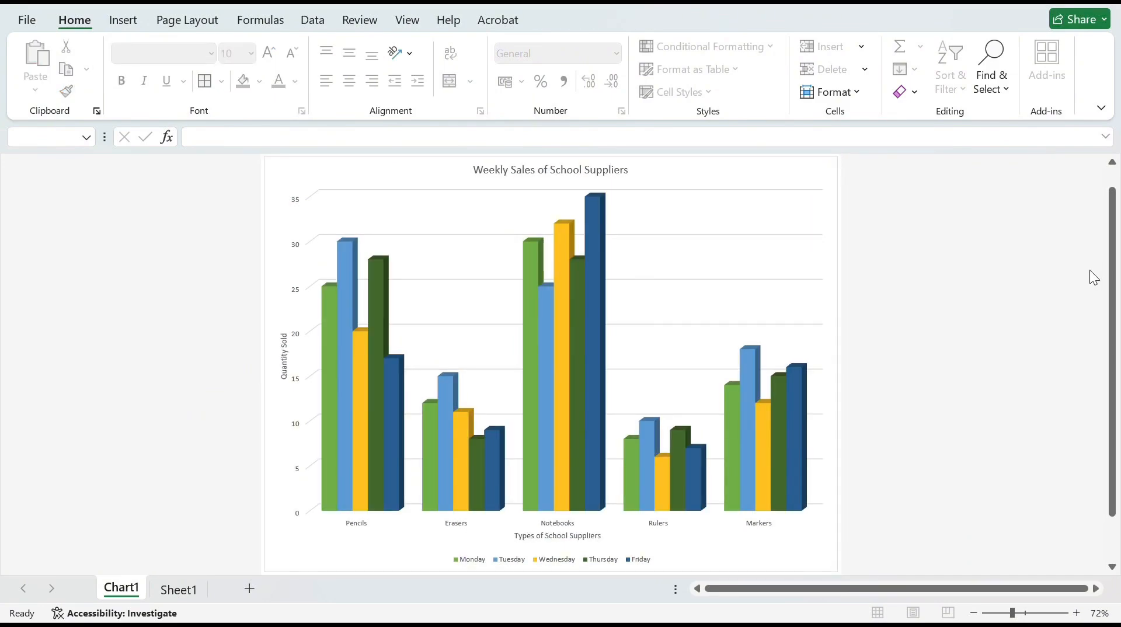